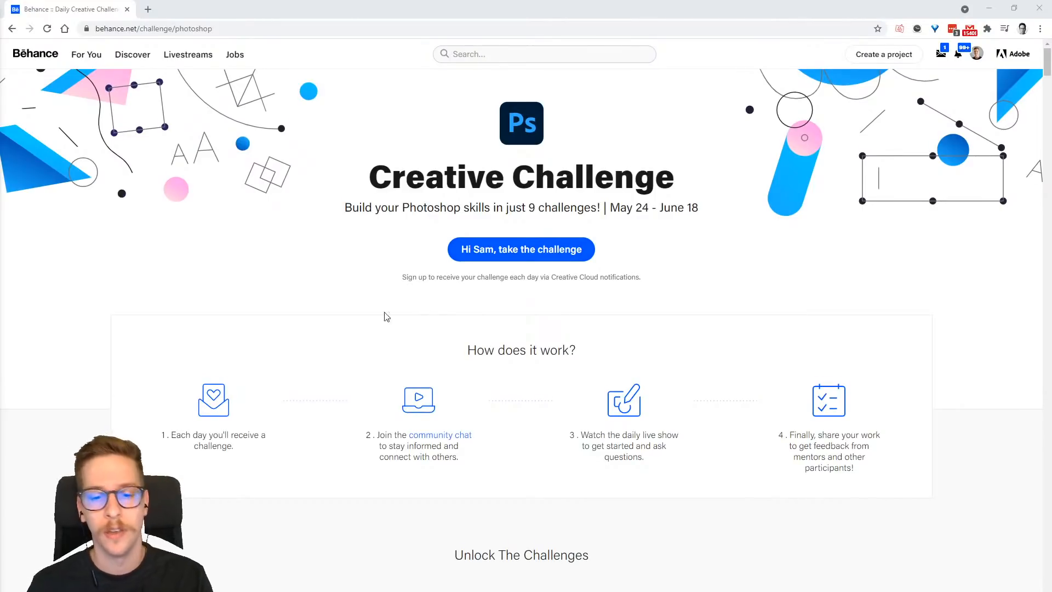
- Look over the Photoshop Creative Challenge cards on Behance and read the feedback posts in Discord's Adobe Photoshop challenge channel
scroll(331, 312, down, 14)
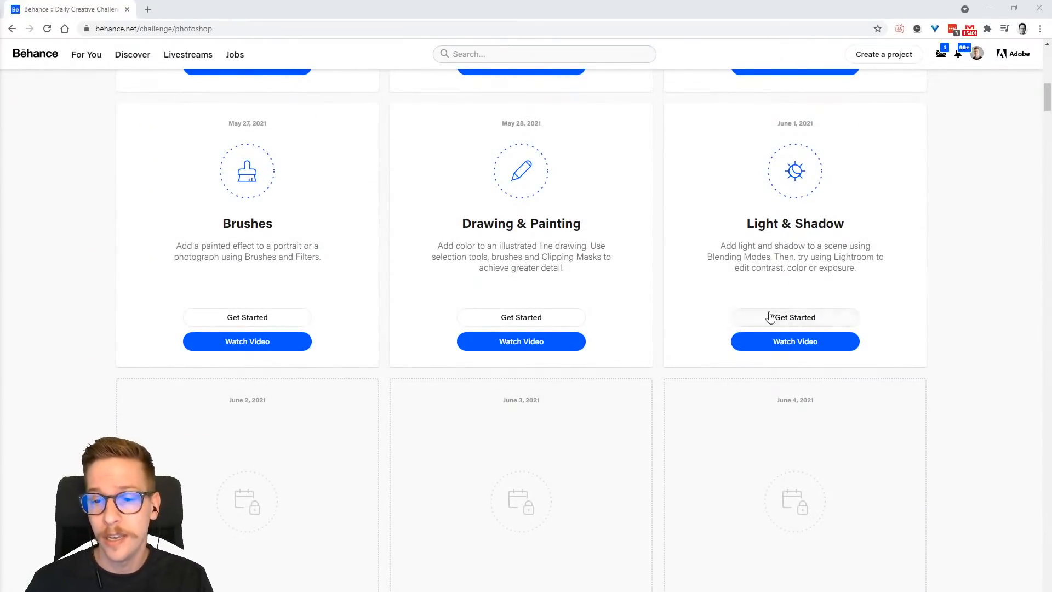
scroll(696, 340, up, 2)
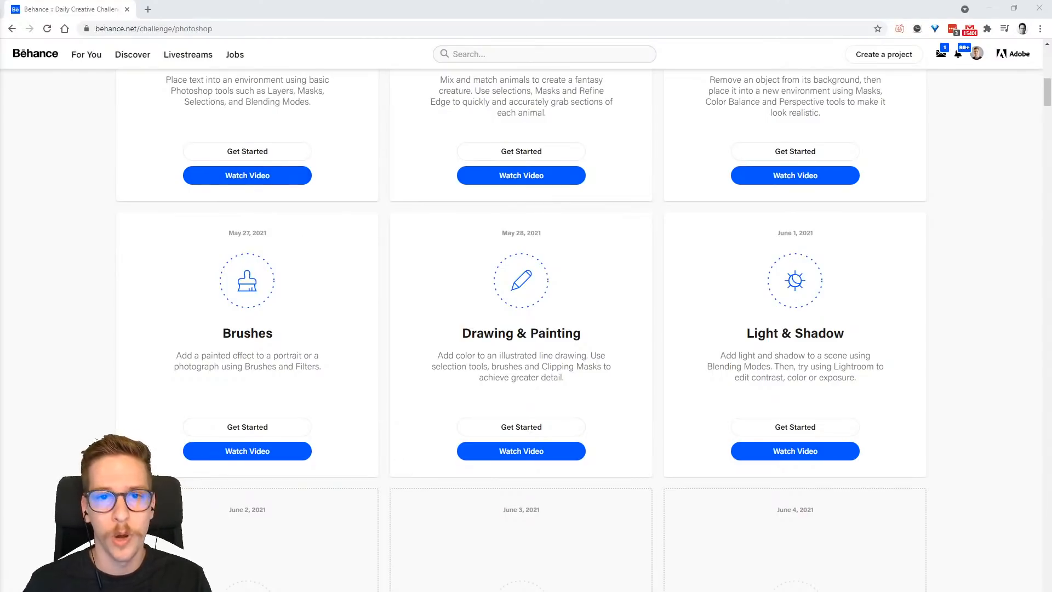
mouse_move(470, 591)
click(471, 572)
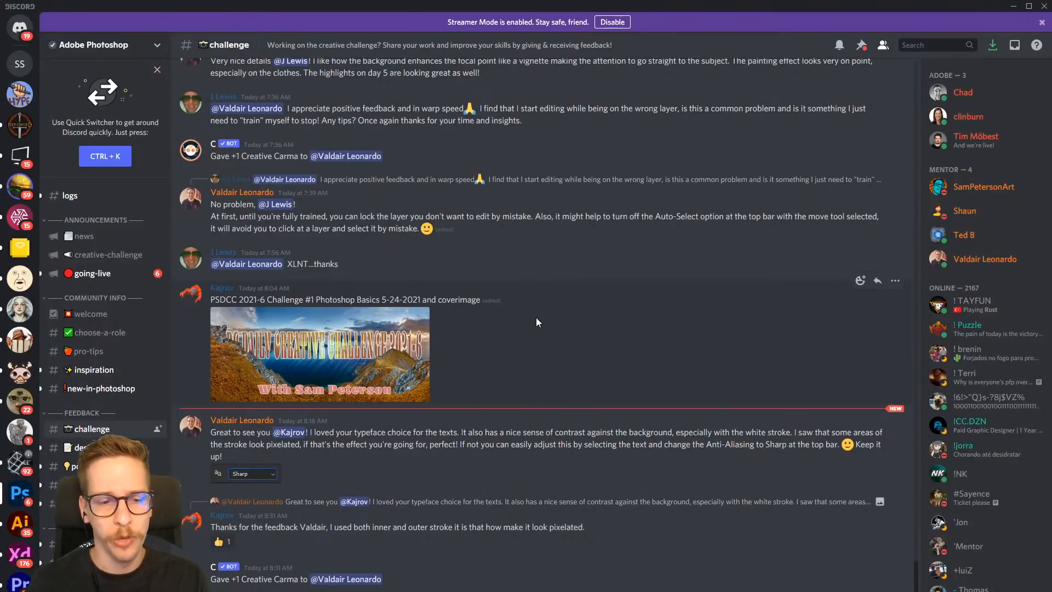
scroll(521, 320, up, 6)
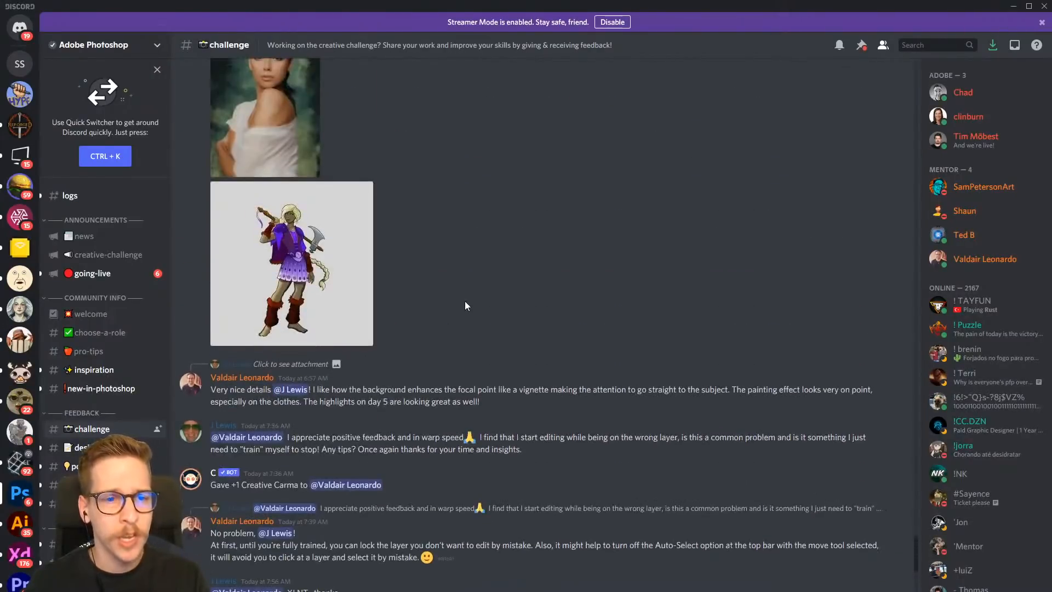
scroll(465, 305, up, 8)
scroll(472, 315, up, 9)
scroll(499, 307, up, 4)
scroll(482, 310, up, 9)
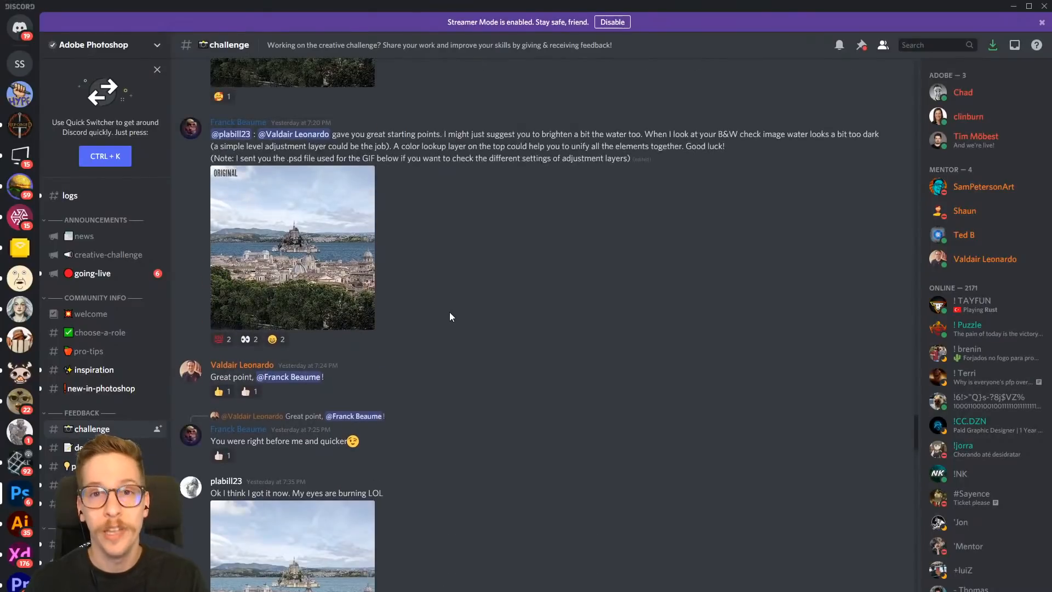
scroll(457, 312, up, 2)
scroll(485, 282, up, 4)
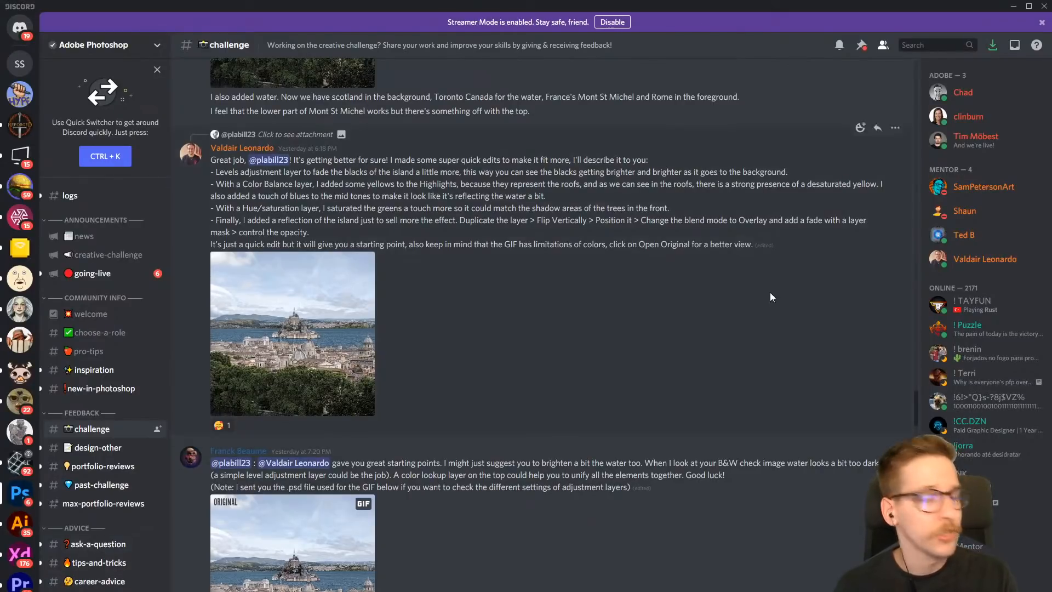
- Leave Discord, return to the first Behance challenge cards and switch to Challenge 6 Light and Shadow.psd in Photoshop
click(1012, 6)
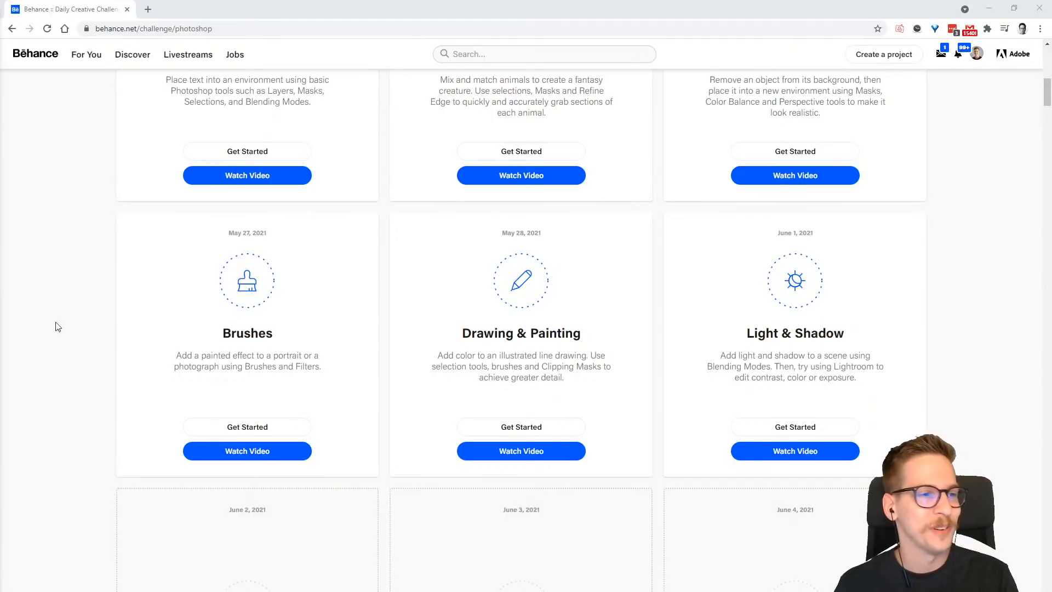
scroll(423, 286, up, 3)
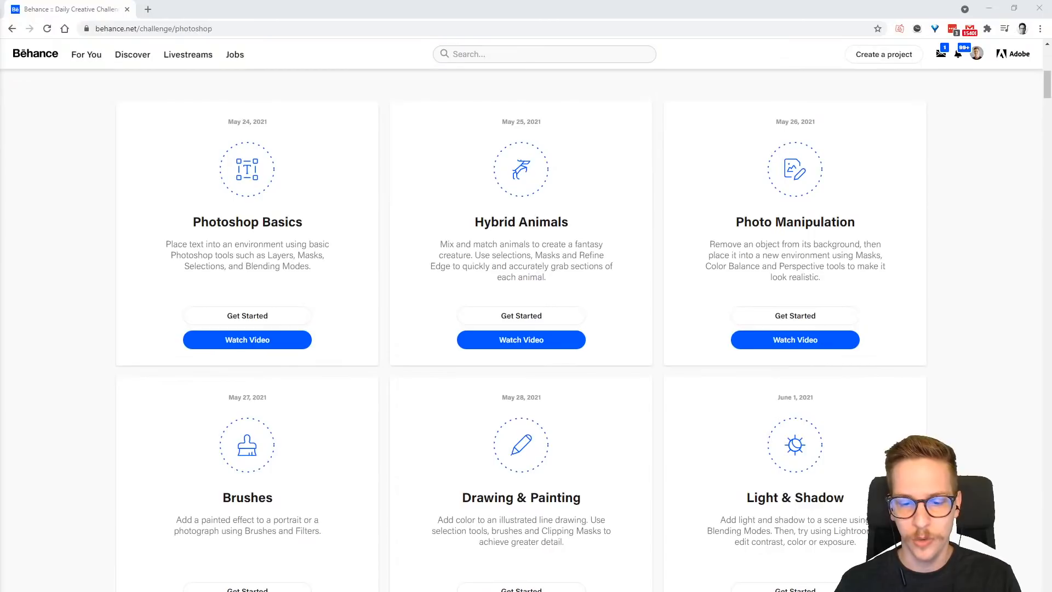
mouse_move(579, 591)
click(550, 573)
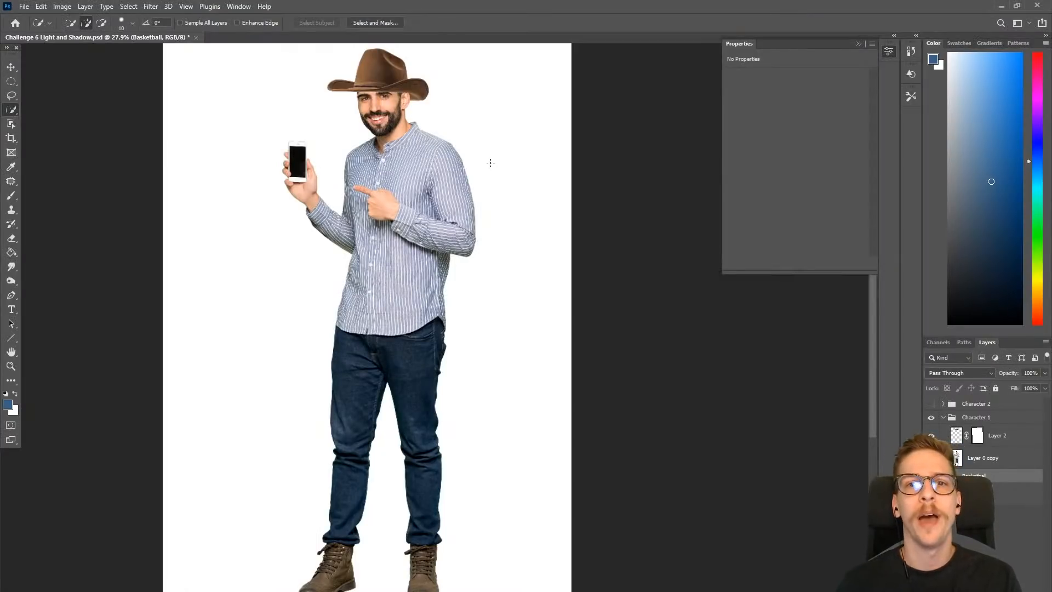
- Compare the man with and without his cowboy hat by toggling the visibility of Layer 2
scroll(557, 216, down, 3)
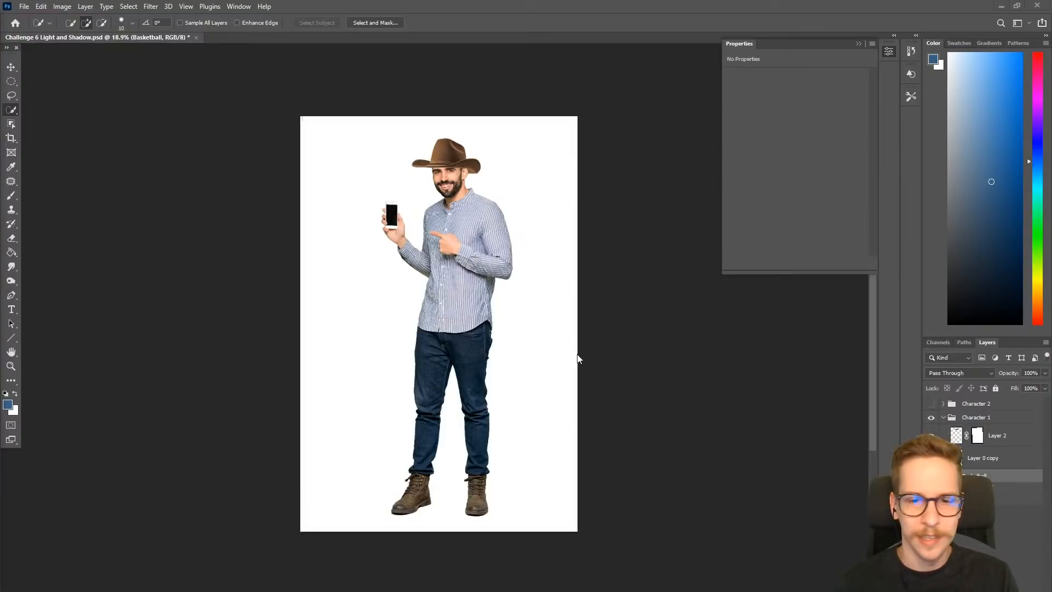
scroll(594, 342, up, 4)
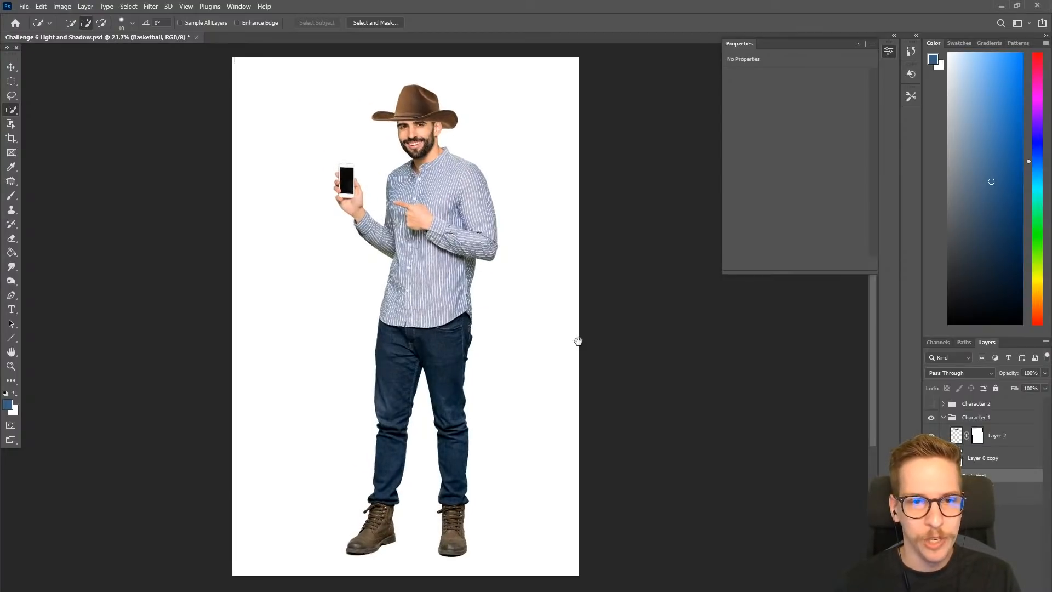
drag(575, 341, 593, 353)
click(931, 436)
click(930, 435)
click(931, 435)
click(931, 435)
drag(699, 443, 679, 451)
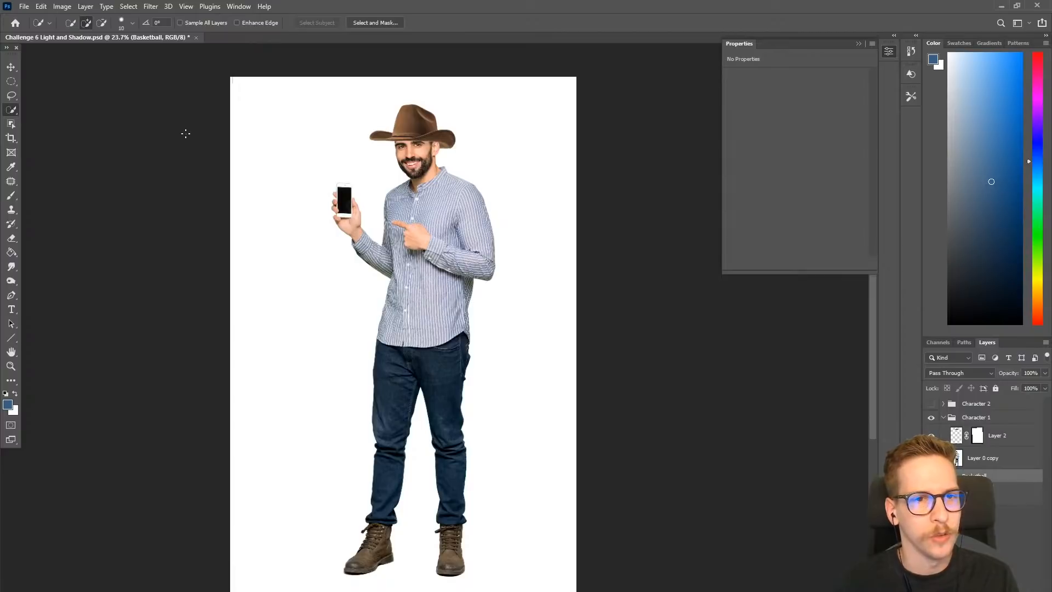
- Select the man on Layer 0 copy with Select Subject and add a layer mask that hides the white background
click(984, 461)
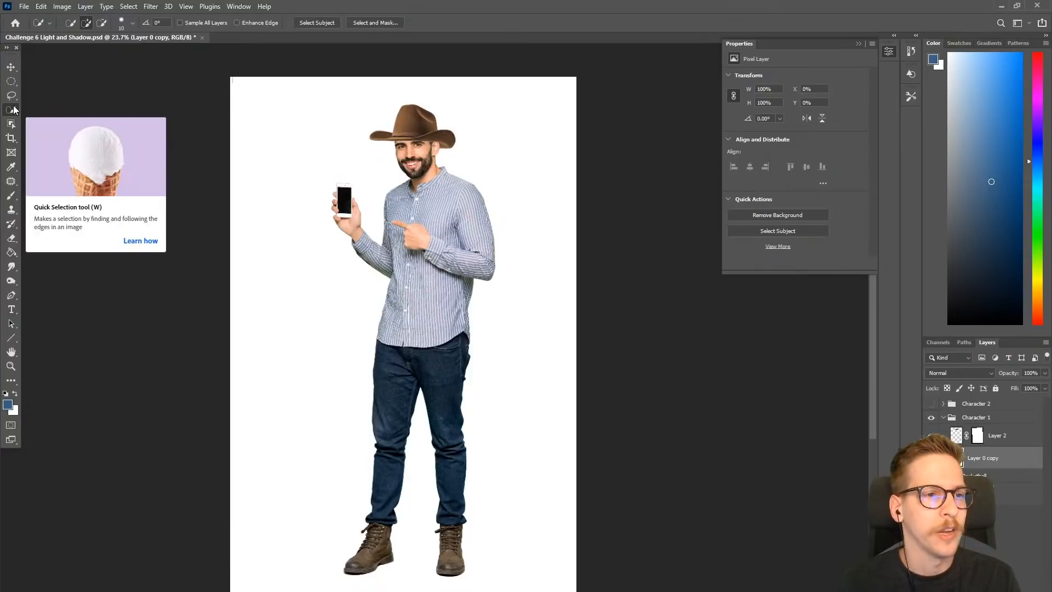
click(318, 23)
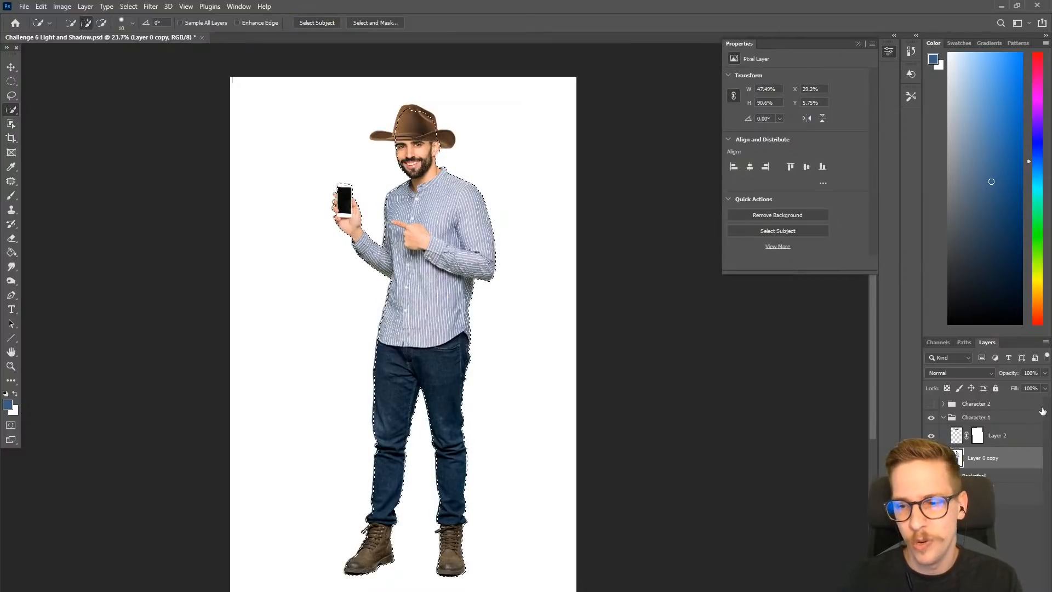
click(971, 584)
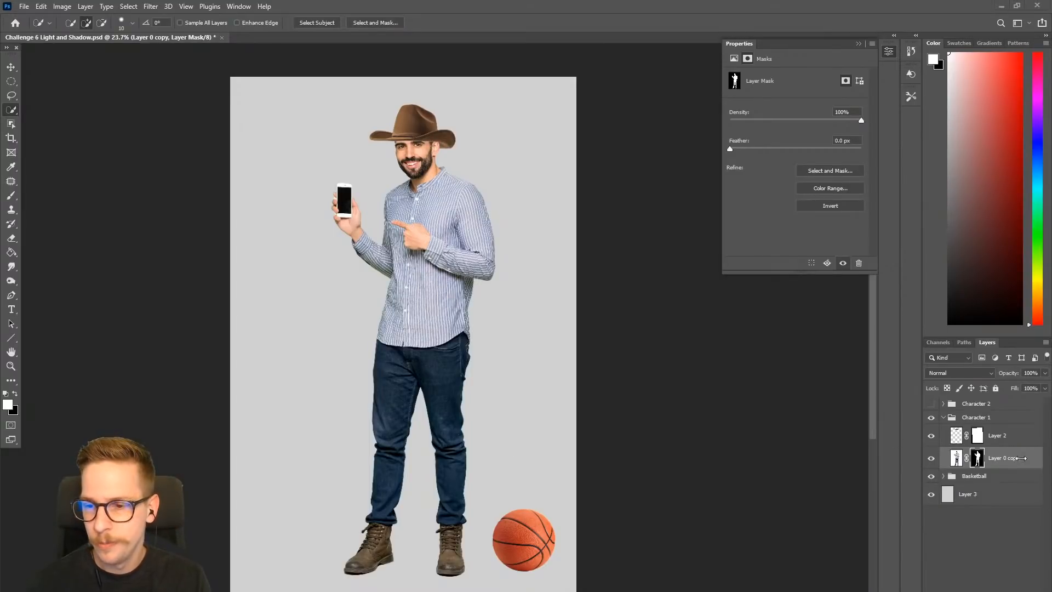
- Check the hat and the masked man separately by toggling the visibility of Layer 2 and Layer 0 copy
drag(442, 394, 458, 388)
click(930, 436)
click(930, 436)
drag(433, 176, 443, 332)
drag(450, 212, 486, 204)
click(931, 456)
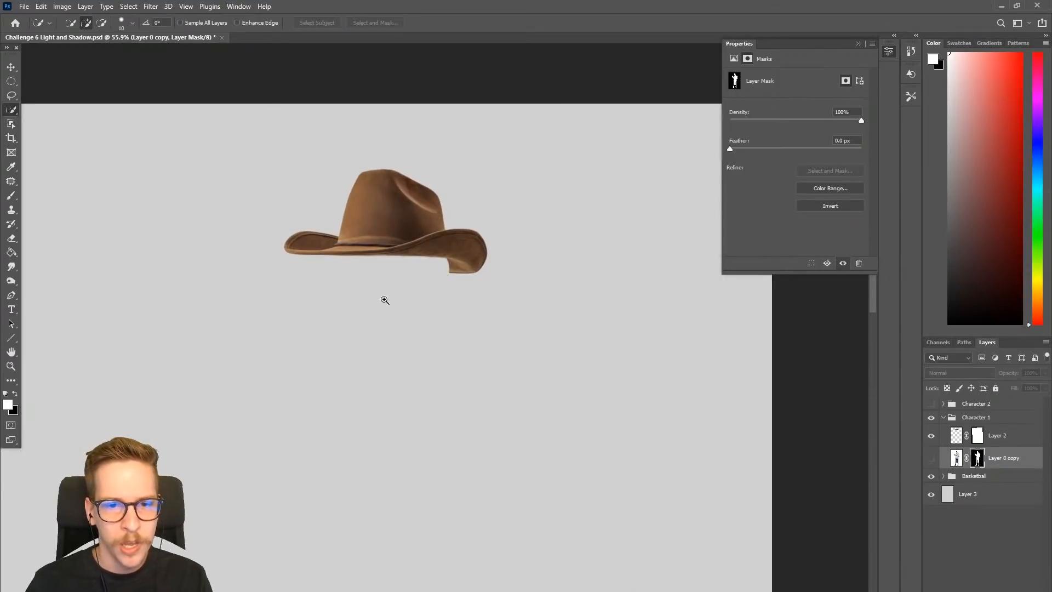
drag(383, 298, 446, 225)
click(931, 457)
click(931, 458)
click(932, 458)
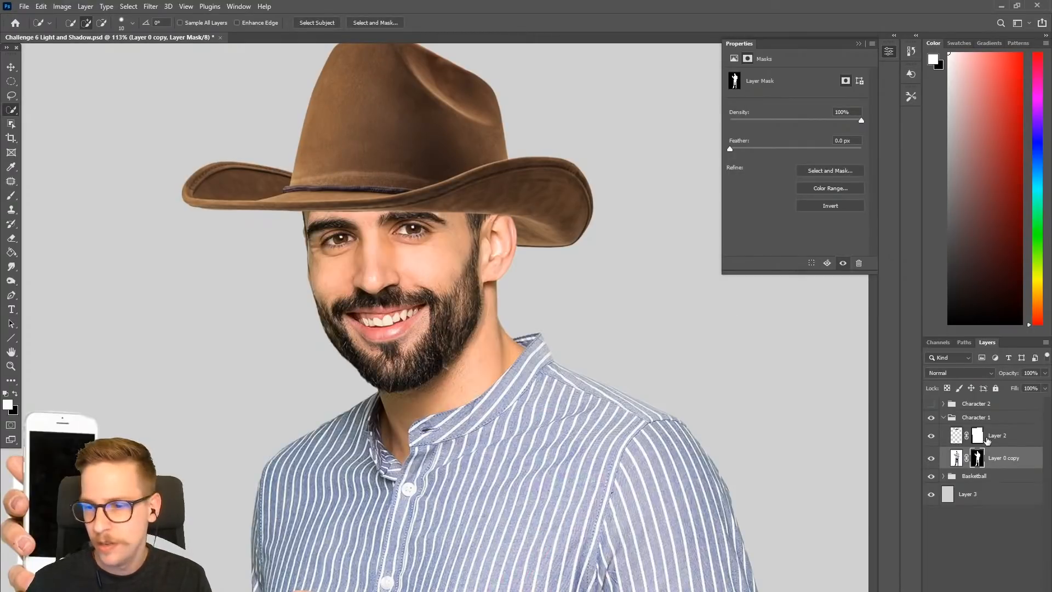
- Merge the hat's Layer 2 and the masked Layer 0 copy into a single layer
click(1005, 457)
right_click(1007, 457)
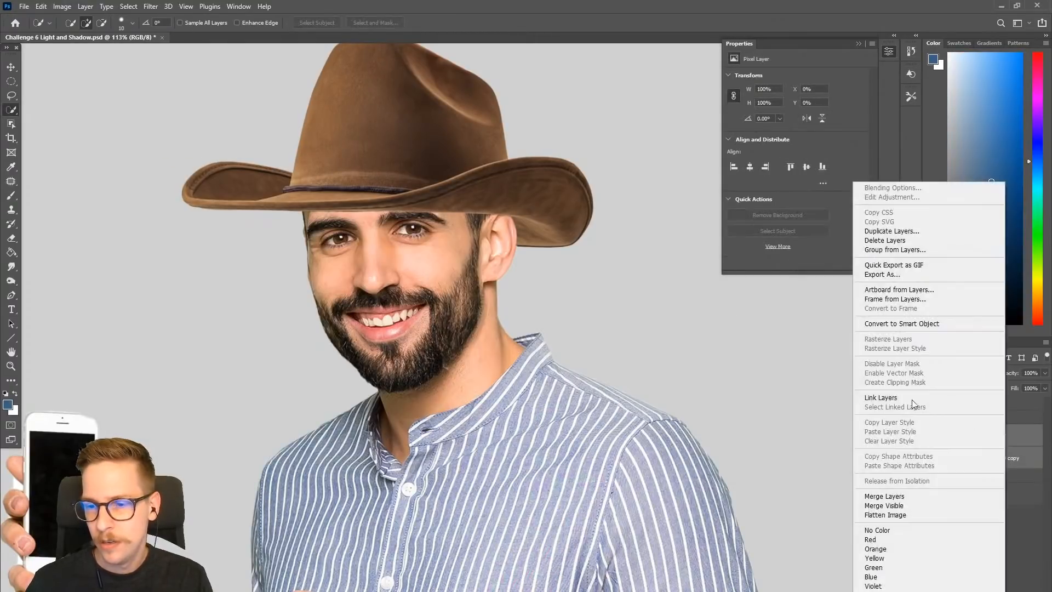
click(882, 495)
click(925, 438)
- Create a new layer named Multiply with the Multiply blending mode above the merged man layer
drag(668, 389, 616, 392)
drag(641, 445, 580, 374)
drag(580, 375, 556, 376)
drag(584, 391, 535, 310)
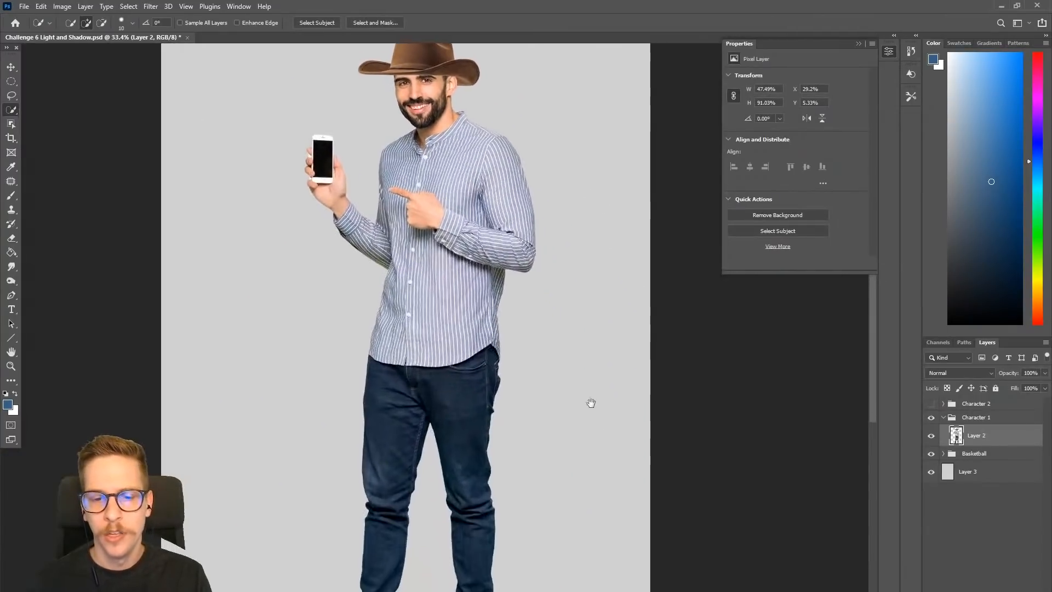
drag(604, 388, 565, 309)
key(ctrl+shift+n)
text(Multiply)
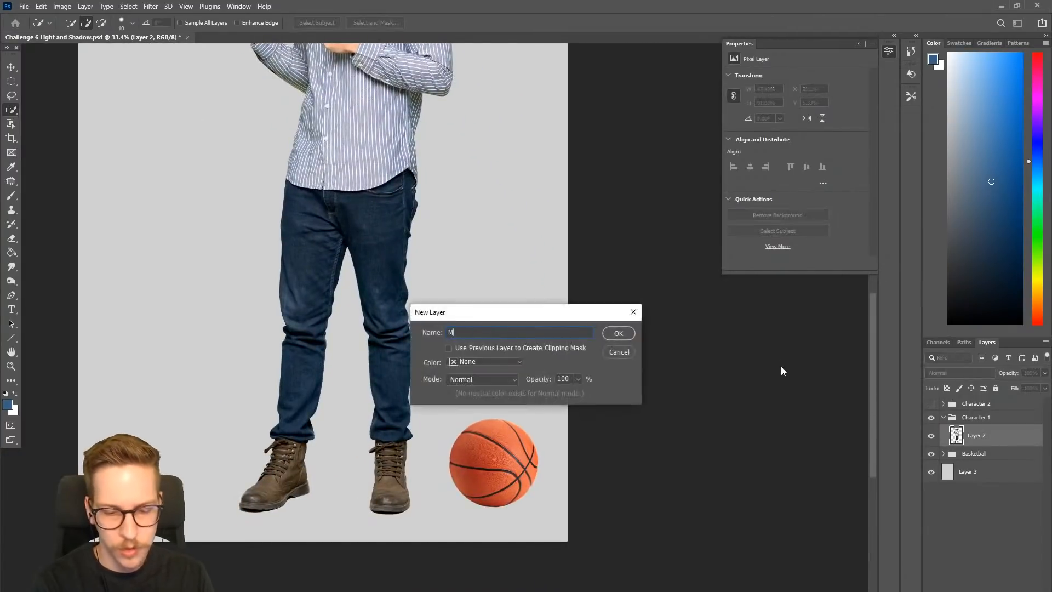
click(470, 380)
click(471, 376)
click(617, 333)
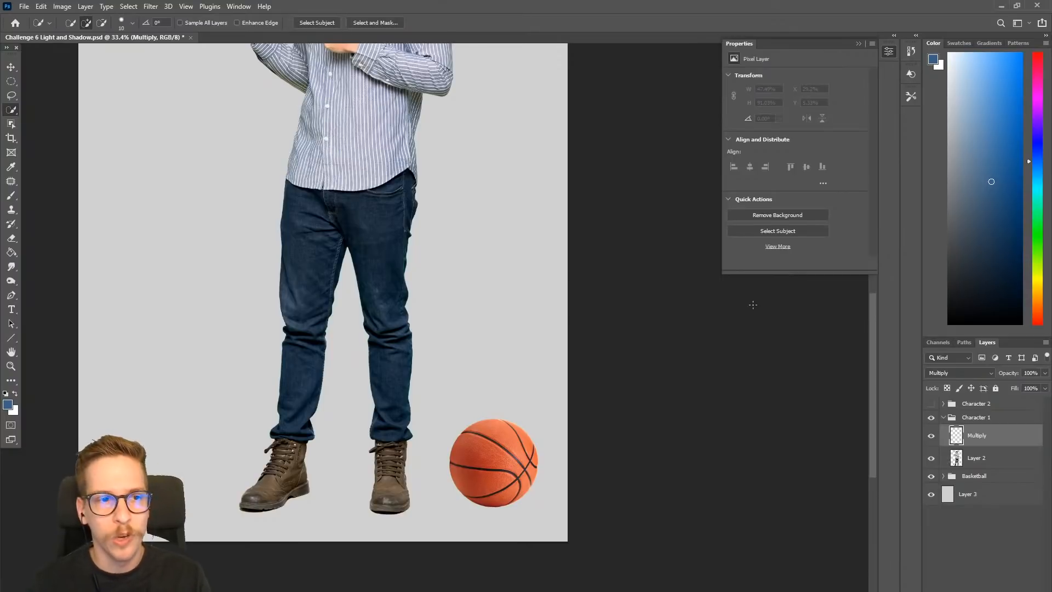
- Activate the Brush tool and move the Multiply layer into the Basketball group, above the Basketball layer
key(b)
right_click(992, 440)
click(1008, 431)
right_click(994, 435)
click(997, 435)
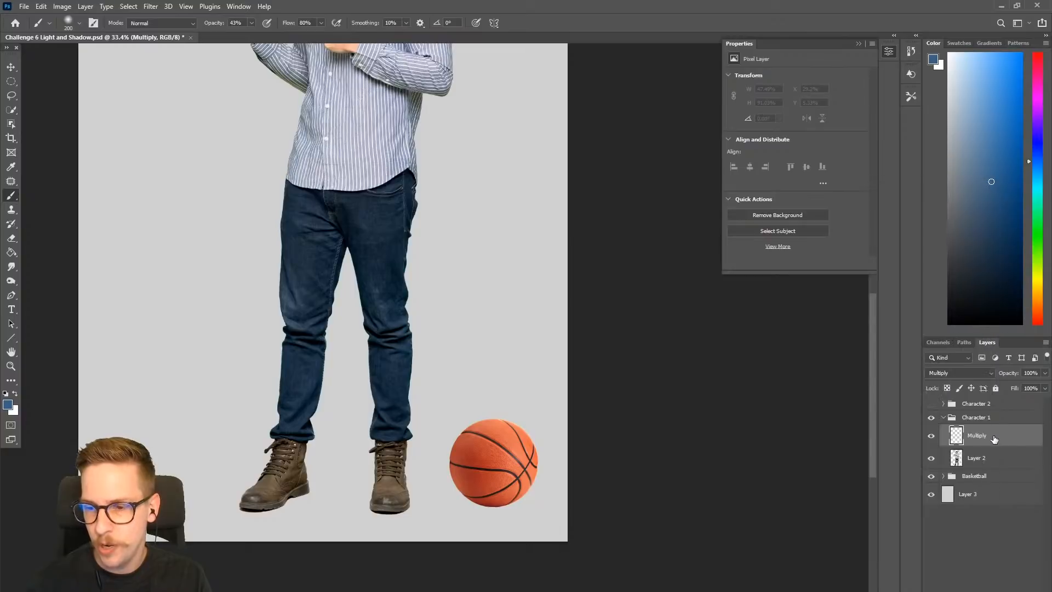
click(943, 475)
drag(993, 438, 986, 486)
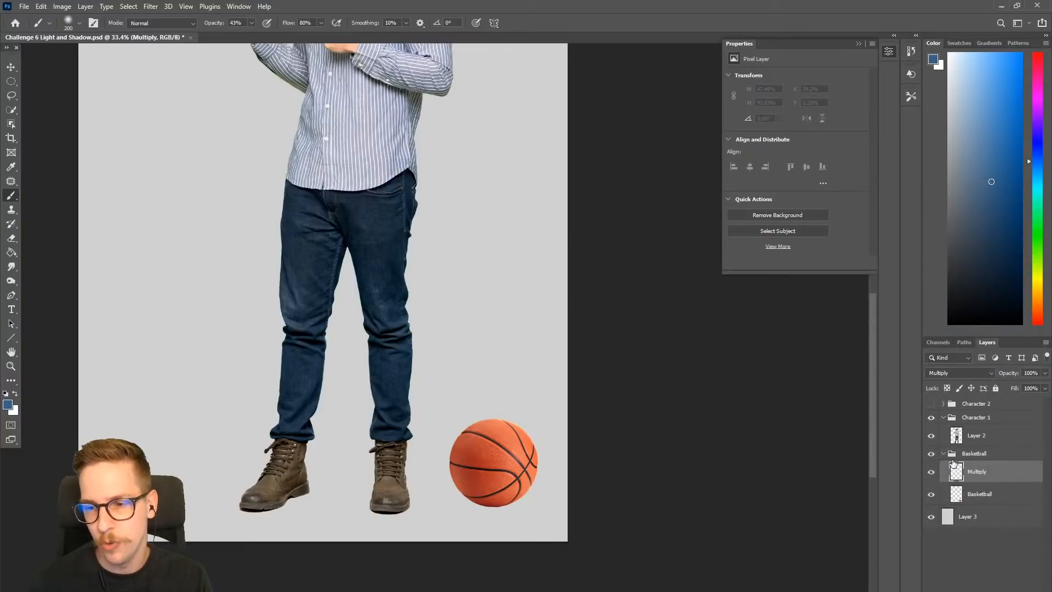
- Collapse the Character 1 group and clip the Multiply layer to the Basketball layer with a clipping mask
click(944, 420)
right_click(983, 449)
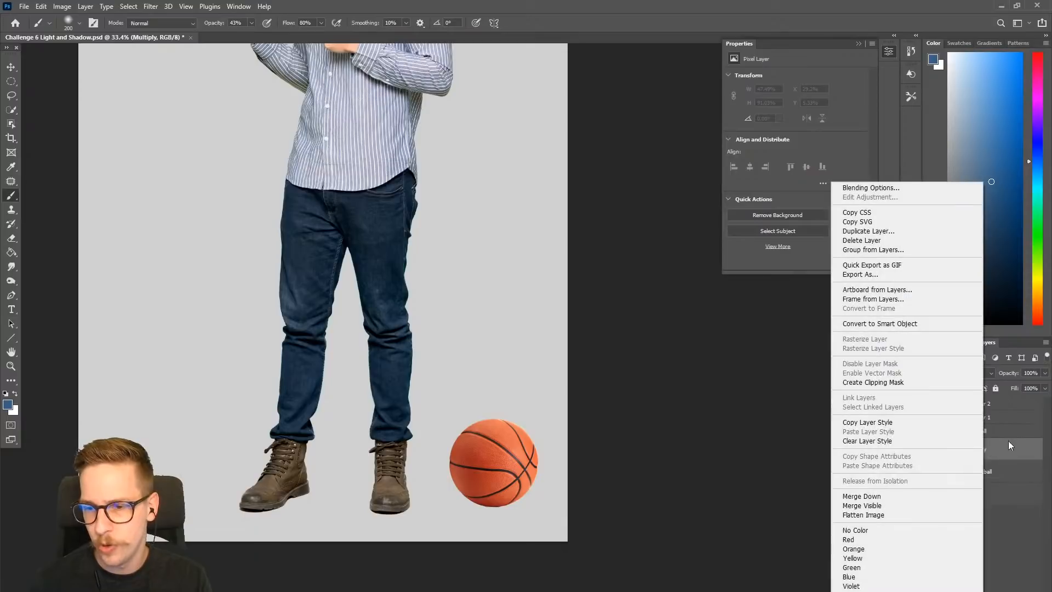
click(916, 383)
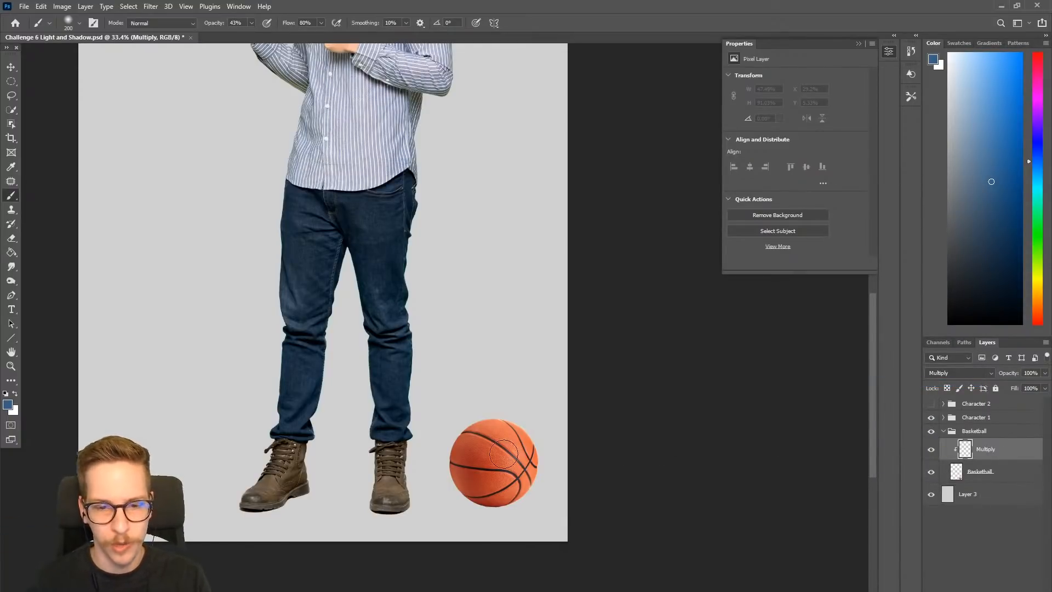
- Try shading the basketball with a size 500 blue brush stroke on the Multiply layer, and undo it
scroll(493, 481, up, 3)
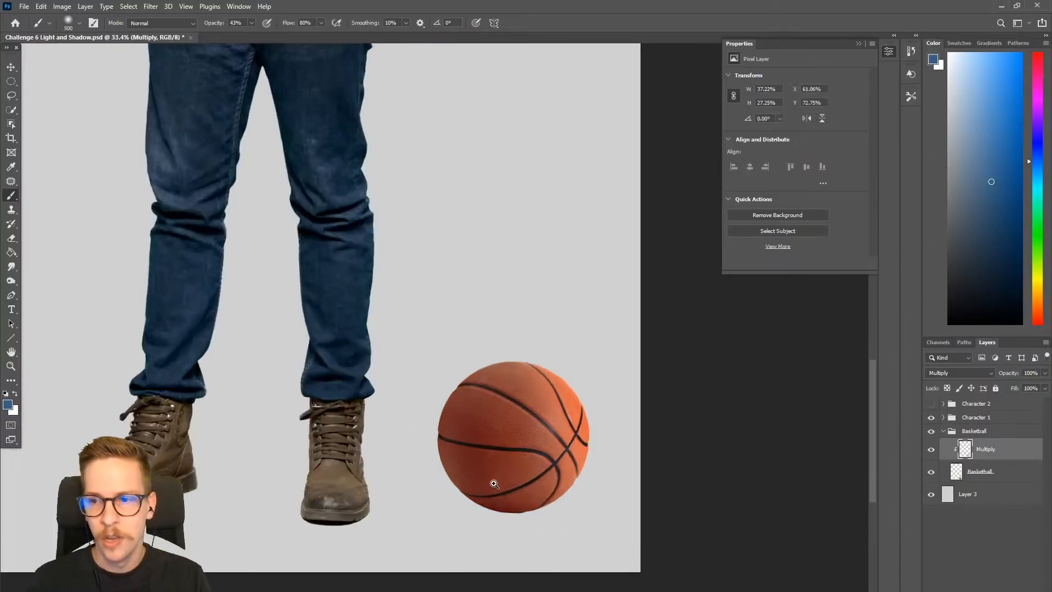
drag(525, 455, 524, 451)
key(ctrl+z)
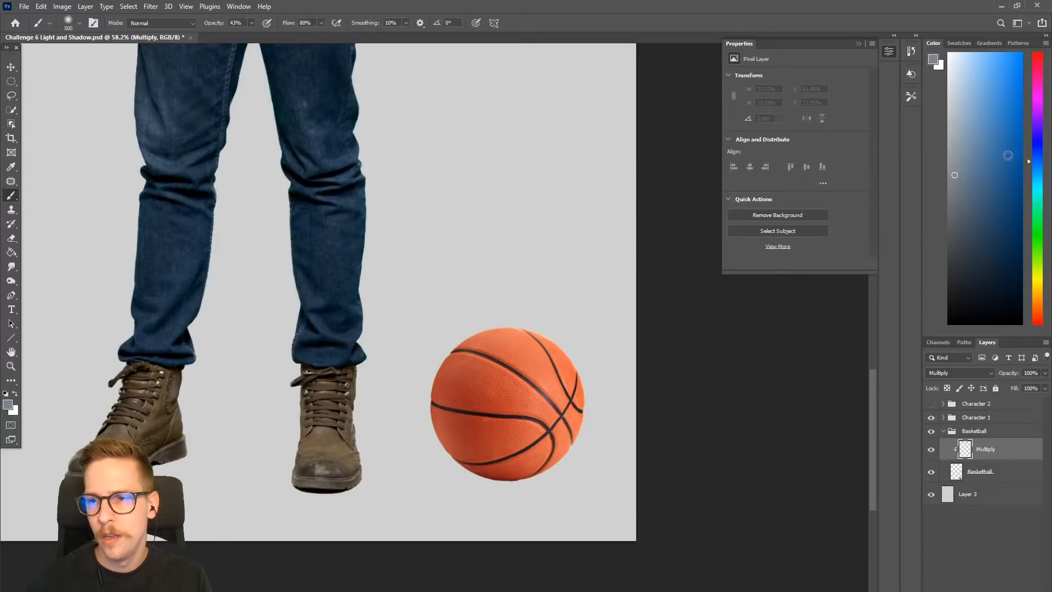
- Shift the brush color's hue from blue toward violet and test shading strokes on the basketball, undoing each one
drag(1037, 163, 1039, 145)
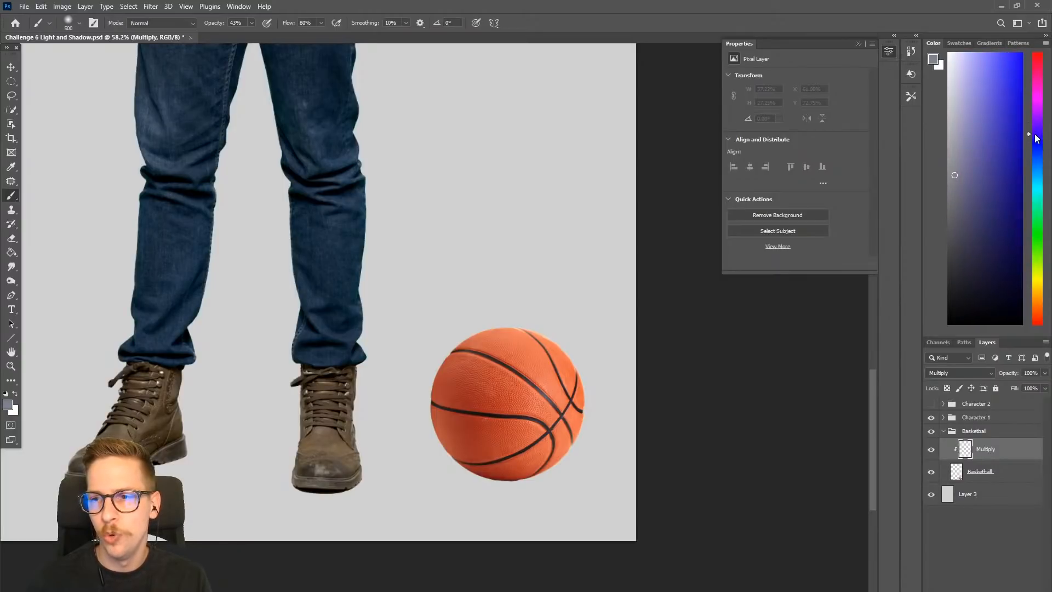
mouse_move(445, 381)
mouse_down()
mouse_move(528, 484)
mouse_move(493, 395)
mouse_move(562, 373)
mouse_up()
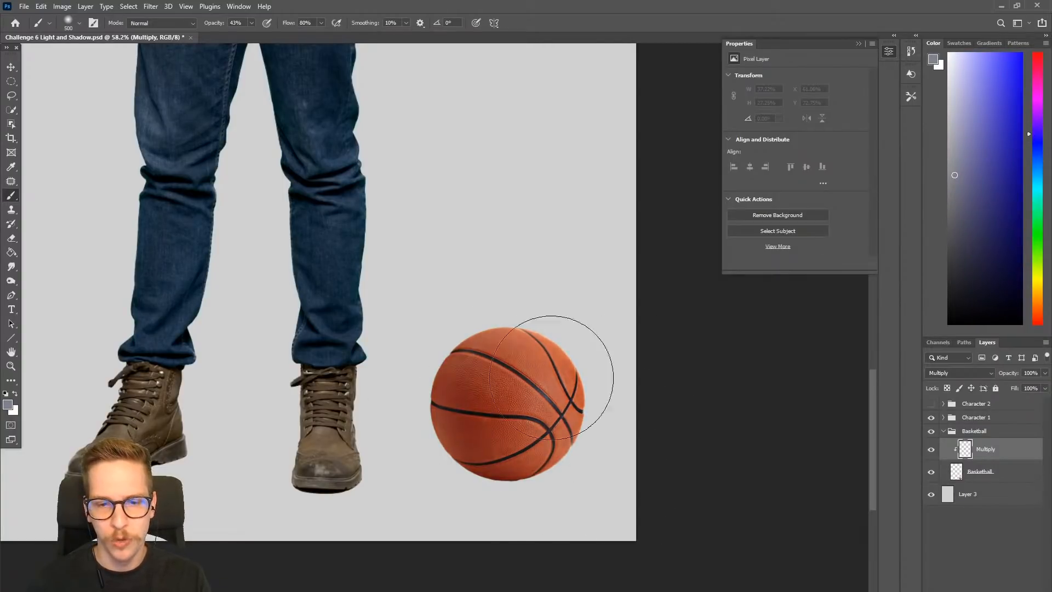
key(ctrl+z)
mouse_move(404, 415)
mouse_down()
mouse_move(515, 320)
mouse_move(572, 431)
mouse_up()
key(ctrl+z)
- Choose a muted gray-violet and paint a soft shadow over the basketball's lower-left side on the Multiply layer
click(956, 176)
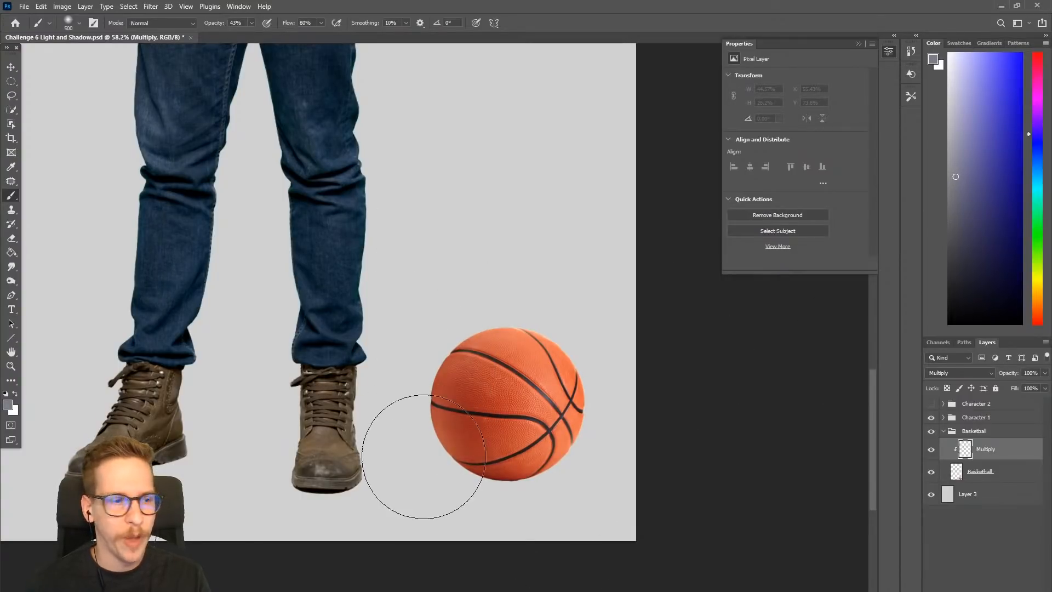
mouse_move(422, 477)
mouse_down()
mouse_move(402, 424)
mouse_move(508, 439)
mouse_up()
mouse_move(393, 382)
mouse_down()
mouse_move(389, 333)
mouse_move(406, 391)
mouse_move(459, 420)
mouse_move(495, 421)
mouse_move(491, 447)
mouse_up()
mouse_move(381, 382)
mouse_down()
mouse_move(409, 446)
mouse_move(521, 451)
mouse_move(352, 411)
mouse_move(343, 337)
mouse_move(408, 415)
mouse_move(382, 340)
mouse_move(442, 439)
mouse_up()
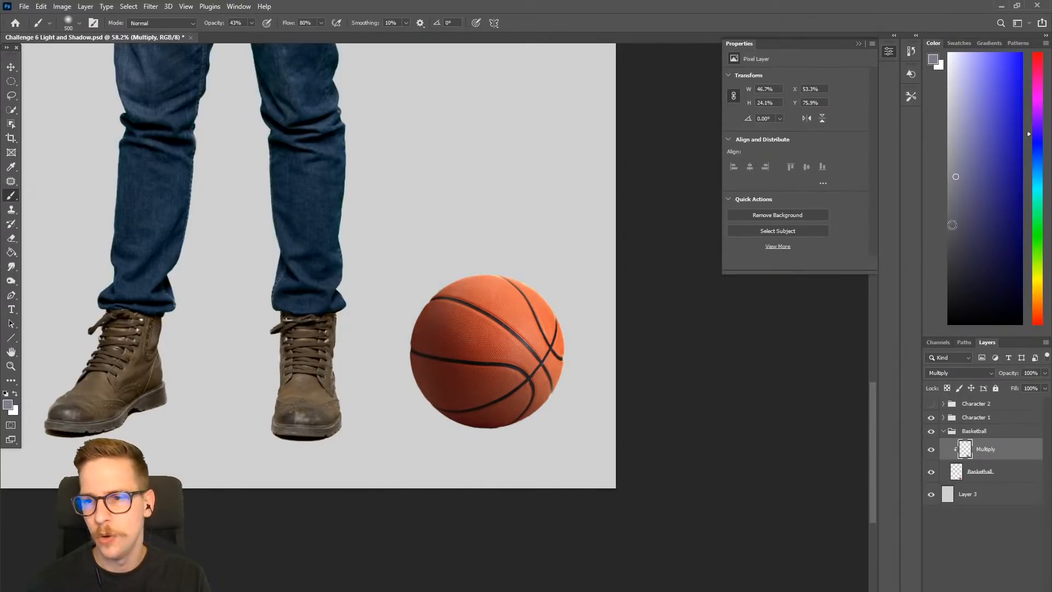
- Choose a darker gray-violet, reduce the brush size to 400 and deepen the shadow along the basketball's lower edge
click(957, 203)
key([)
drag(413, 426, 516, 447)
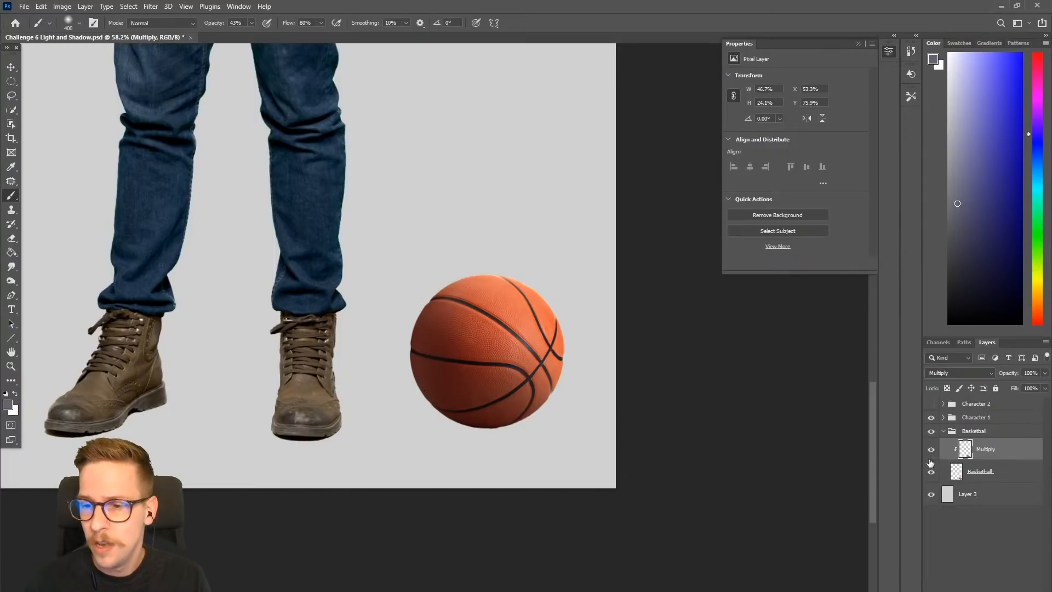
- Use the Eraser with brush sizes 400 and 300 to soften the basketball's shadow along its edges
key(e)
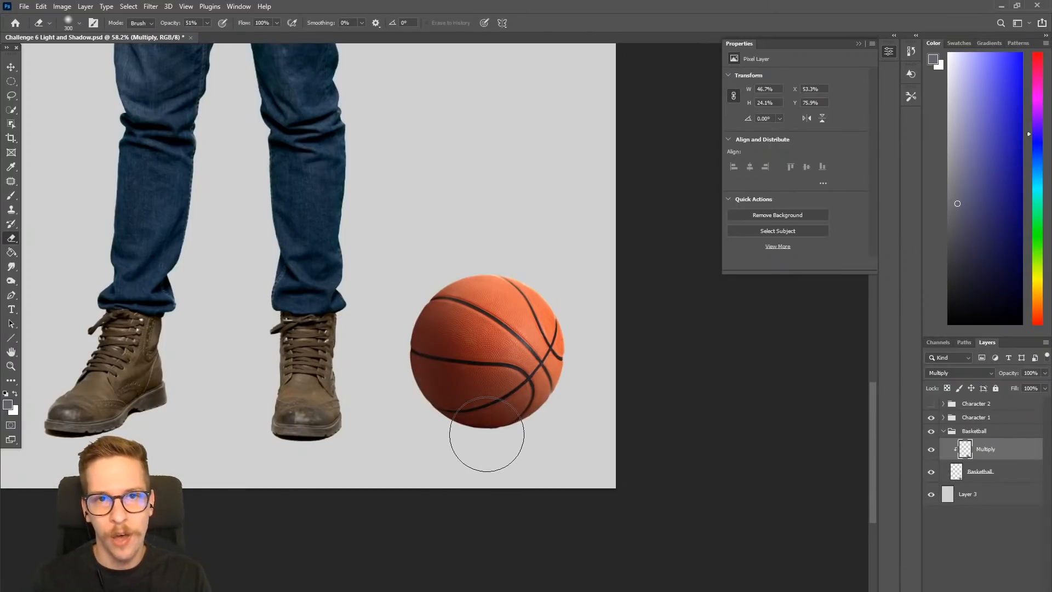
key(bracketright)
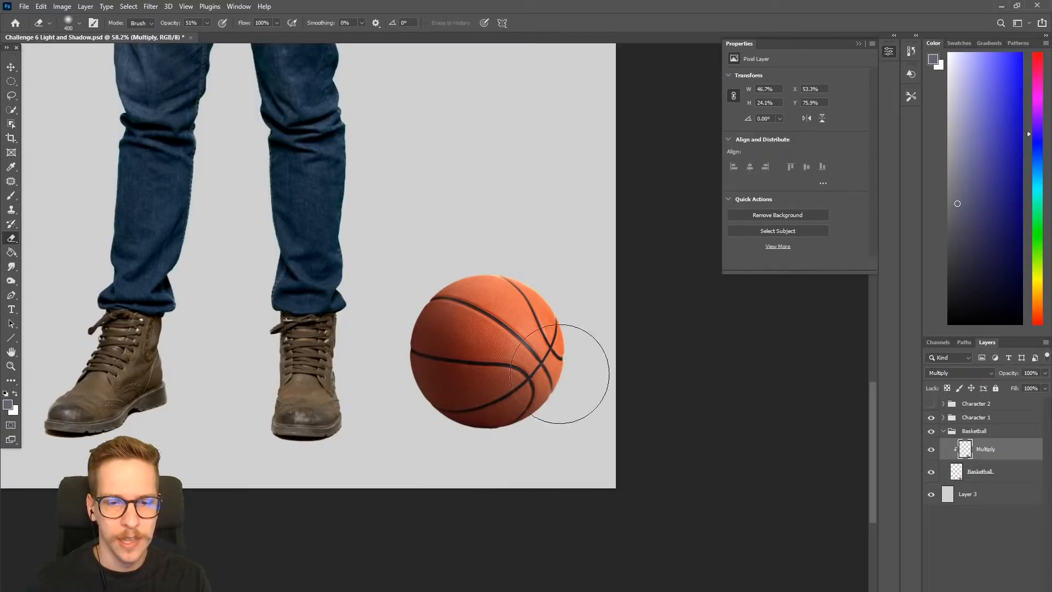
key(bracketleft)
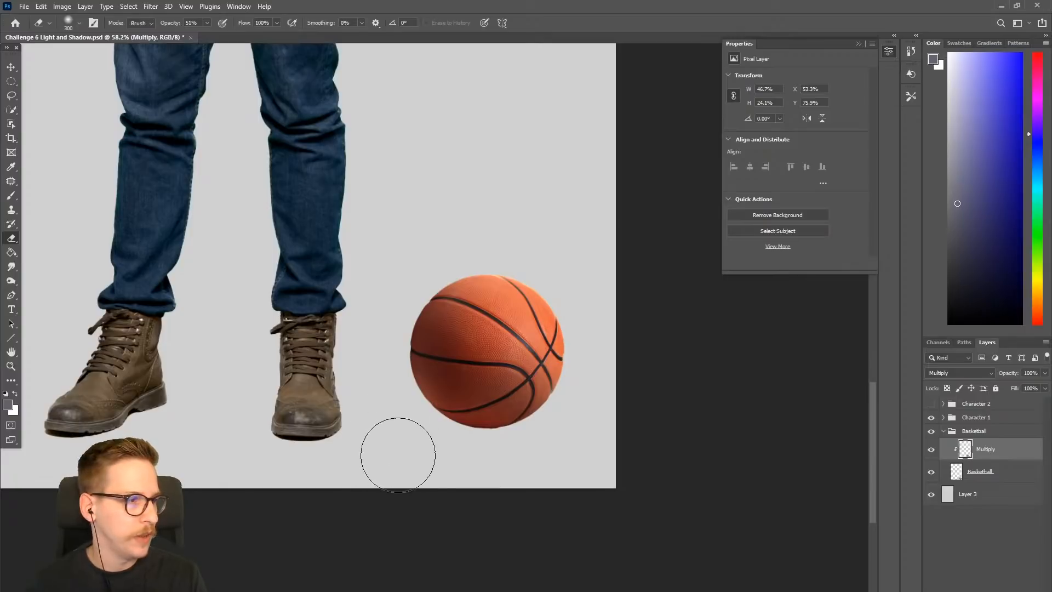
- Switch to the Brush at size 700 and paint more soft shading along the basketball's lower-right edge on the Multiply layer
key(bracketright)
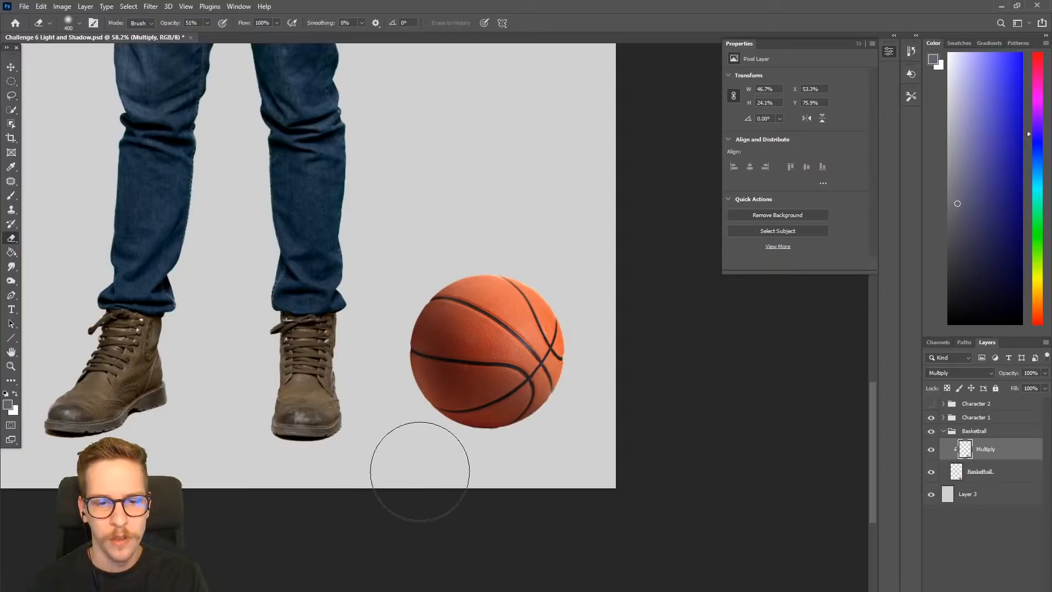
key(bracketright)
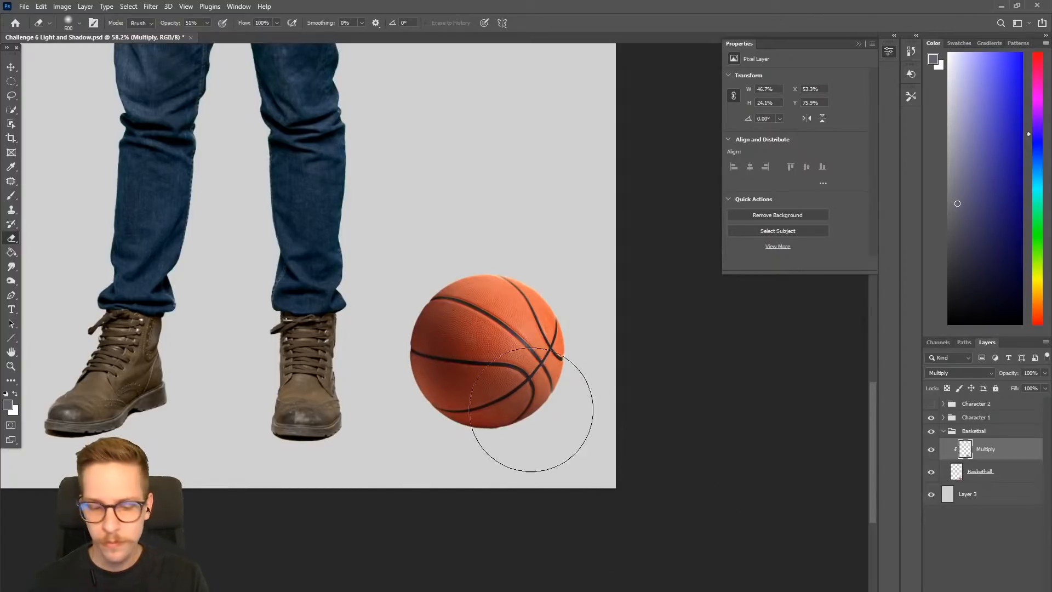
key(b)
key(bracketright)
key(bracketright)
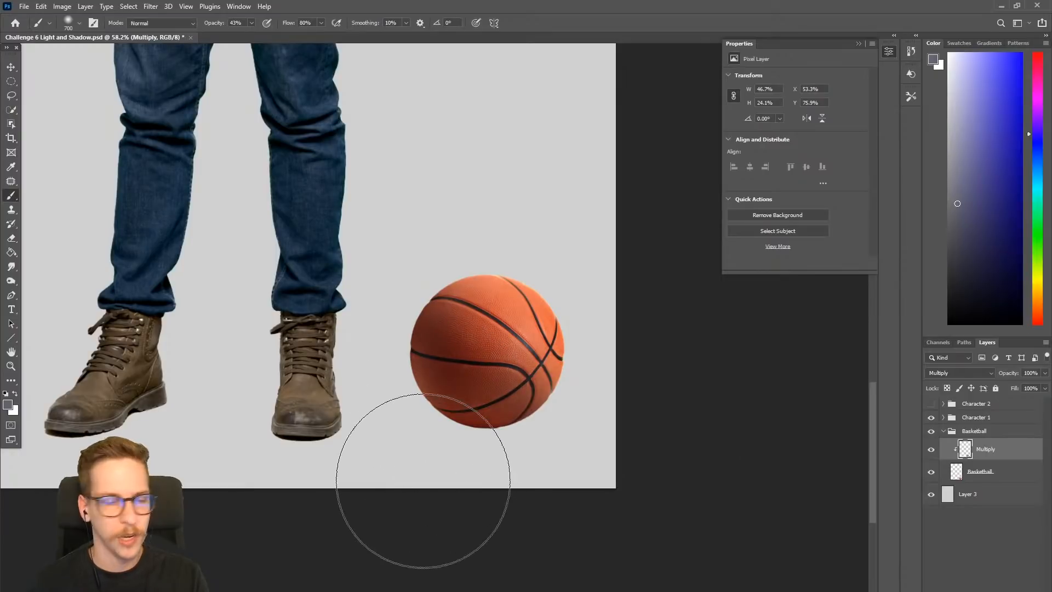
key(ctrl+z)
key(ctrl+shift+z)
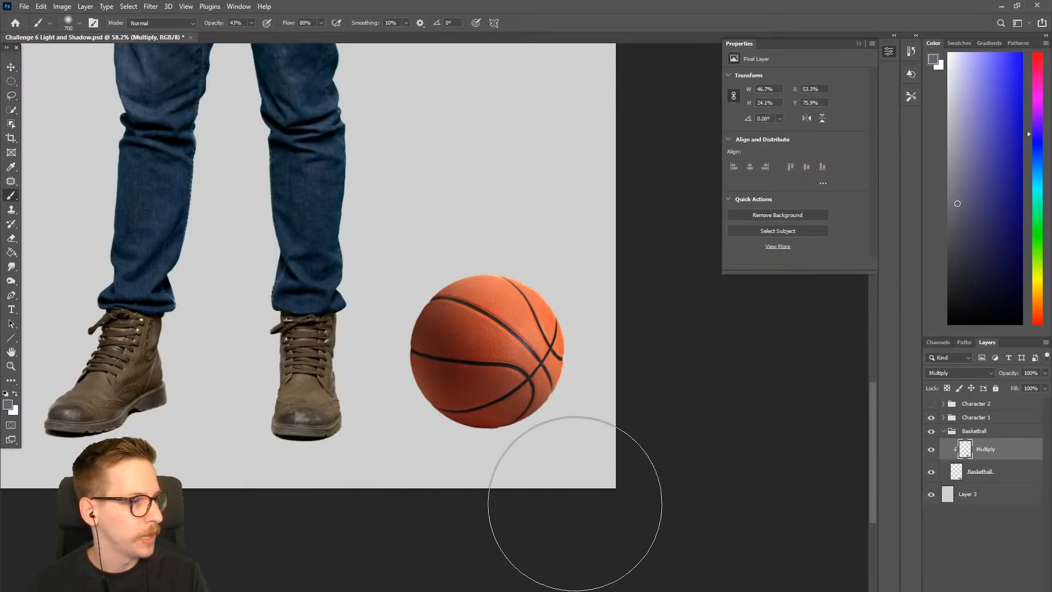
alt+click(563, 399)
drag(524, 420, 508, 435)
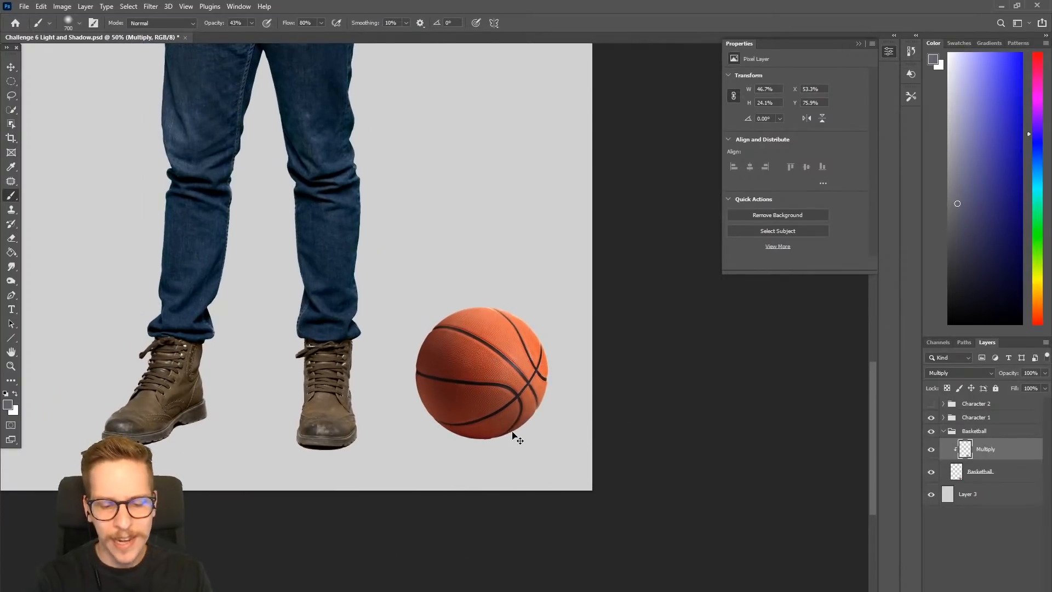
- Create a new layer above Multiply, name it CD and set its blend mode to Color Dodge
key(ctrl+shift+n)
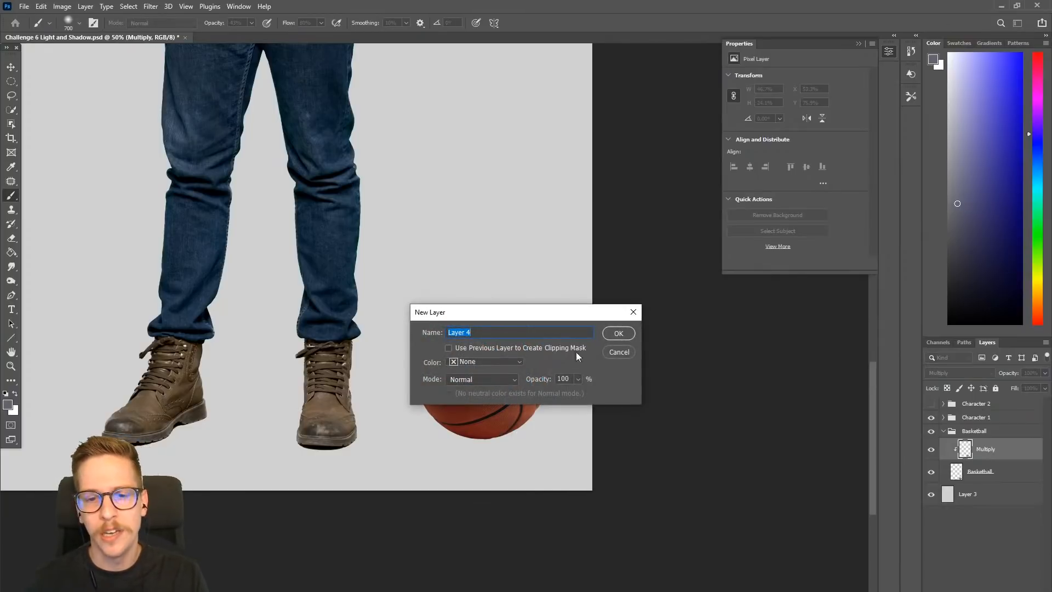
click(611, 332)
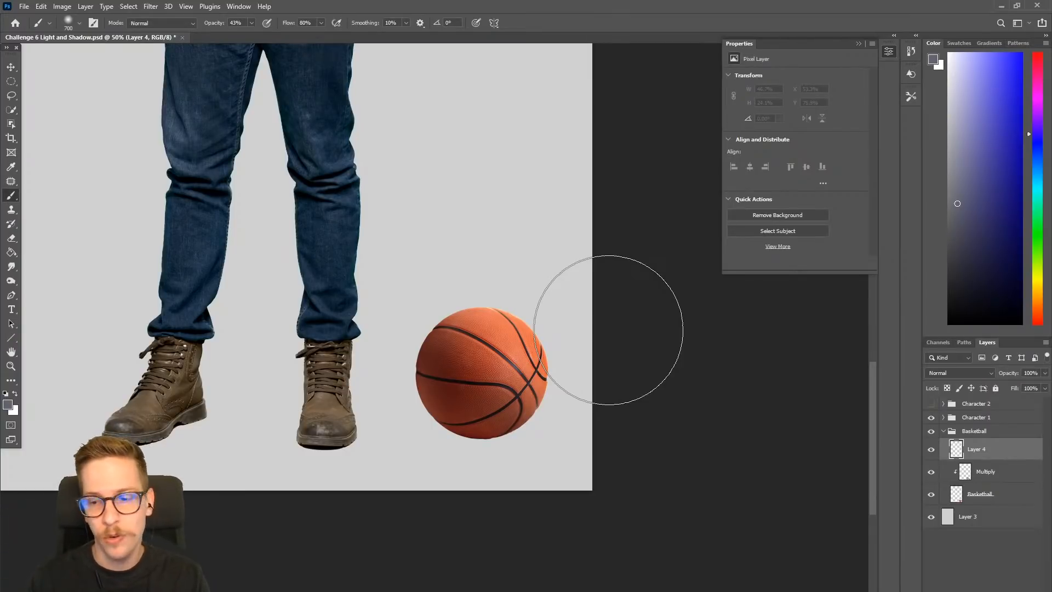
click(982, 455)
right_click(991, 448)
click(996, 448)
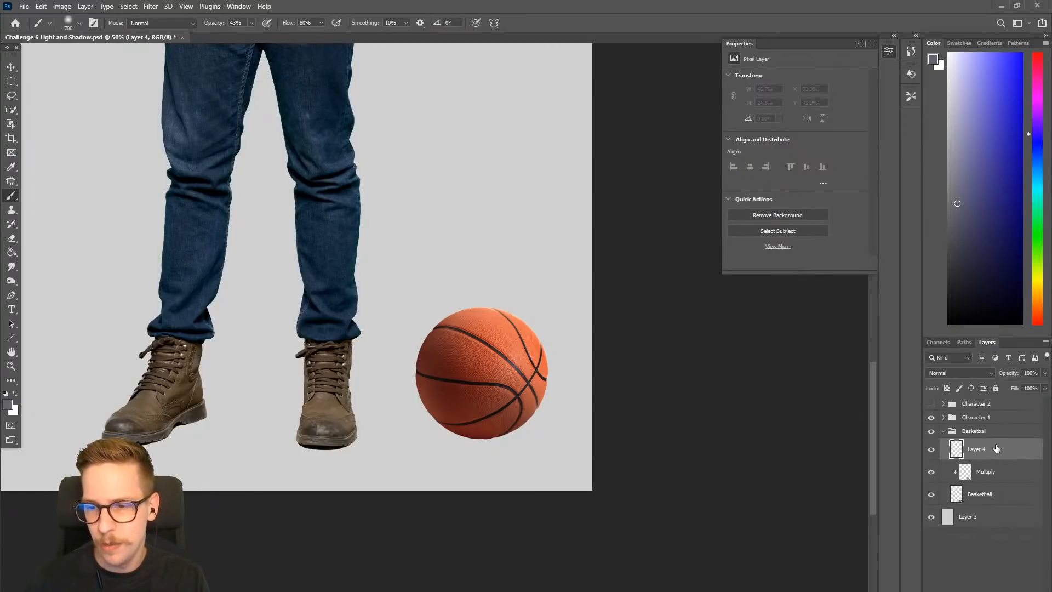
right_click(996, 448)
click(1008, 450)
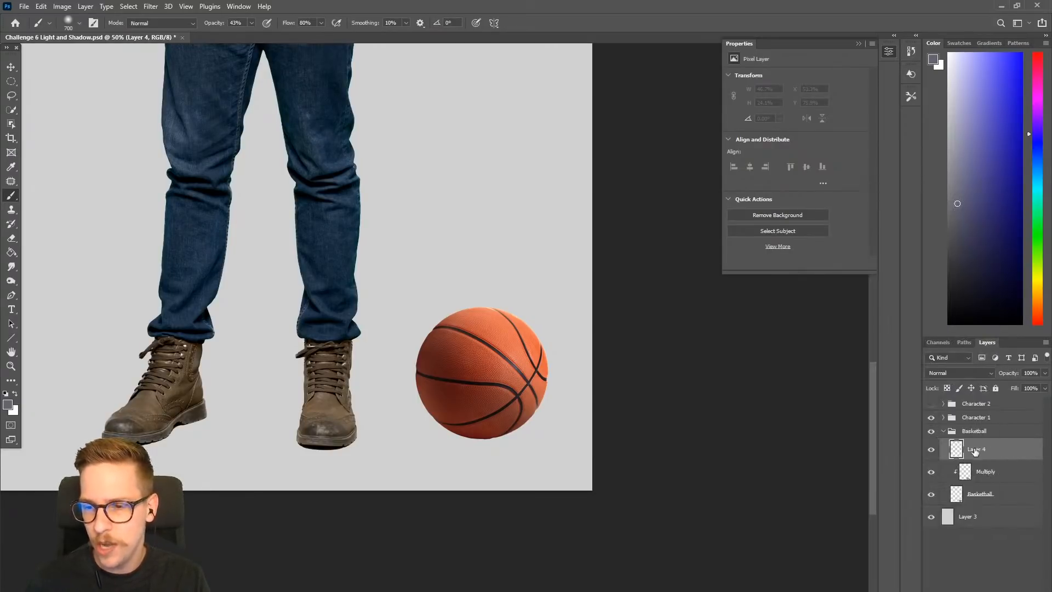
text(CD)
key(Return)
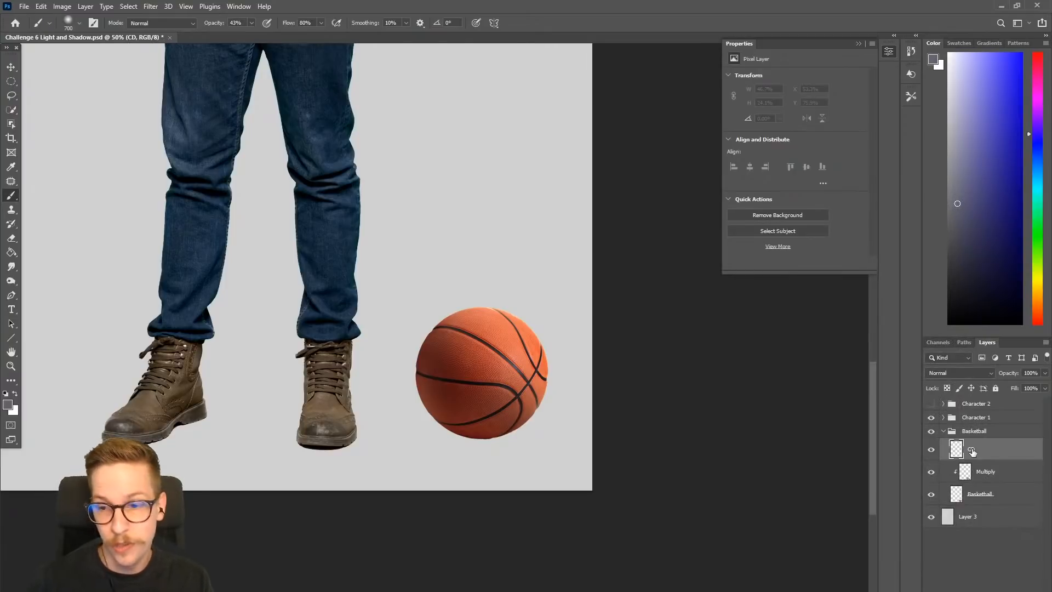
click(961, 373)
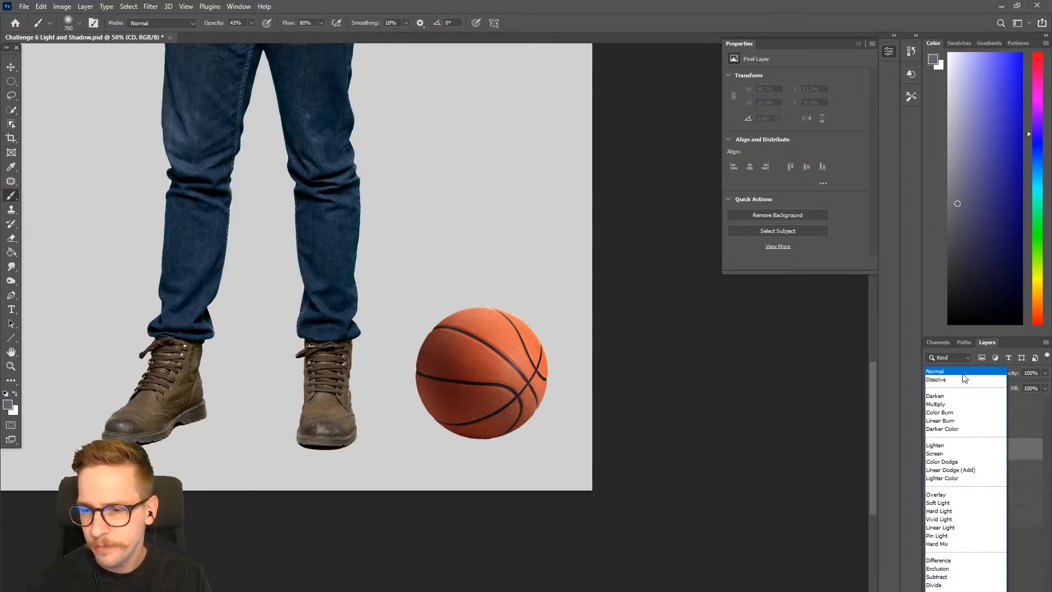
click(962, 462)
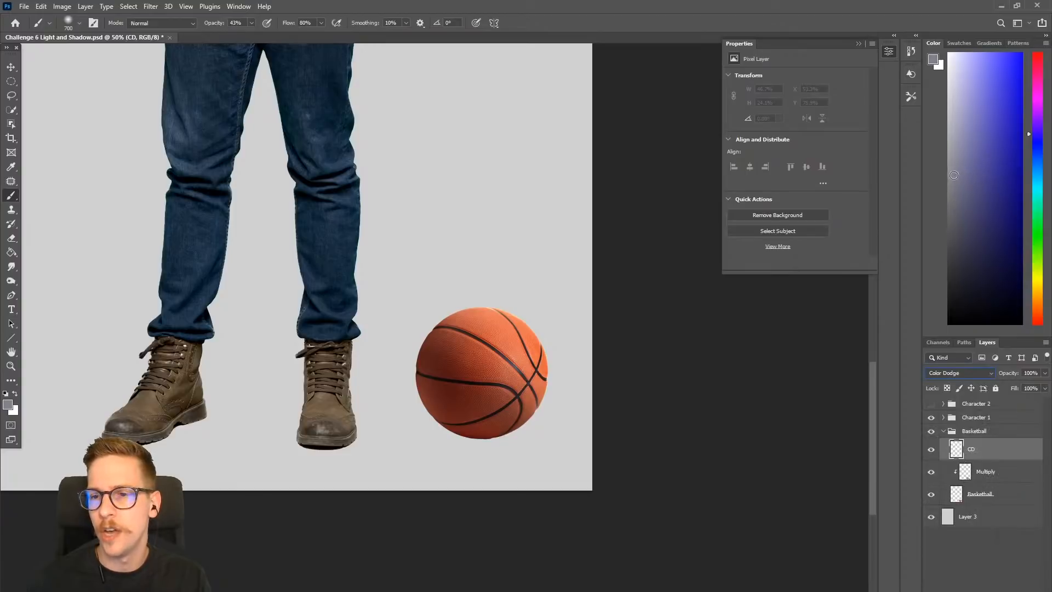
- Choose a dark orange-tinted brush color and clip the CD layer to the basketball with a clipping mask
drag(1035, 121, 1035, 105)
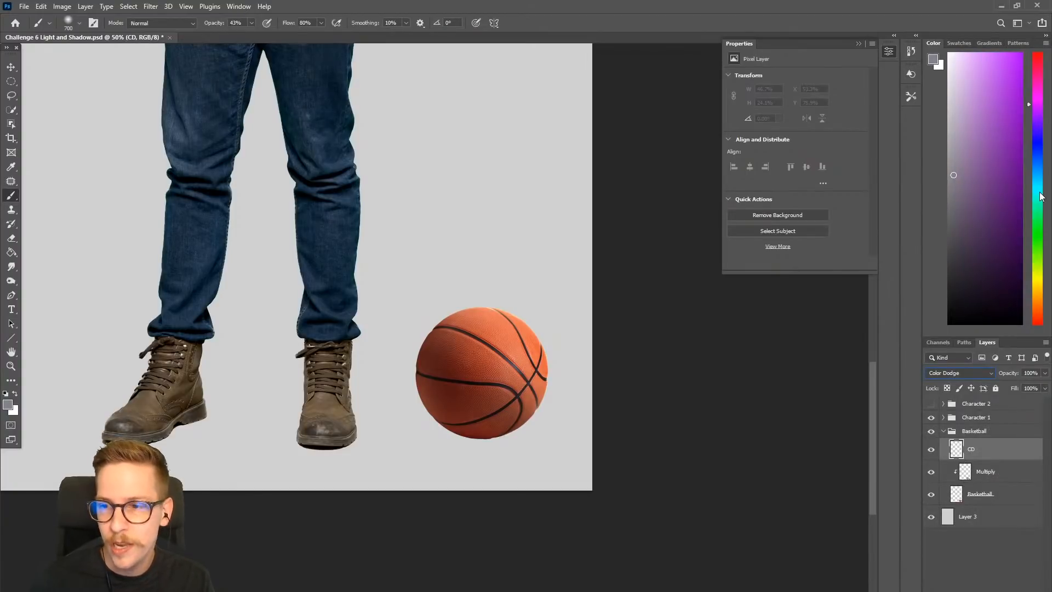
drag(1042, 281, 1039, 307)
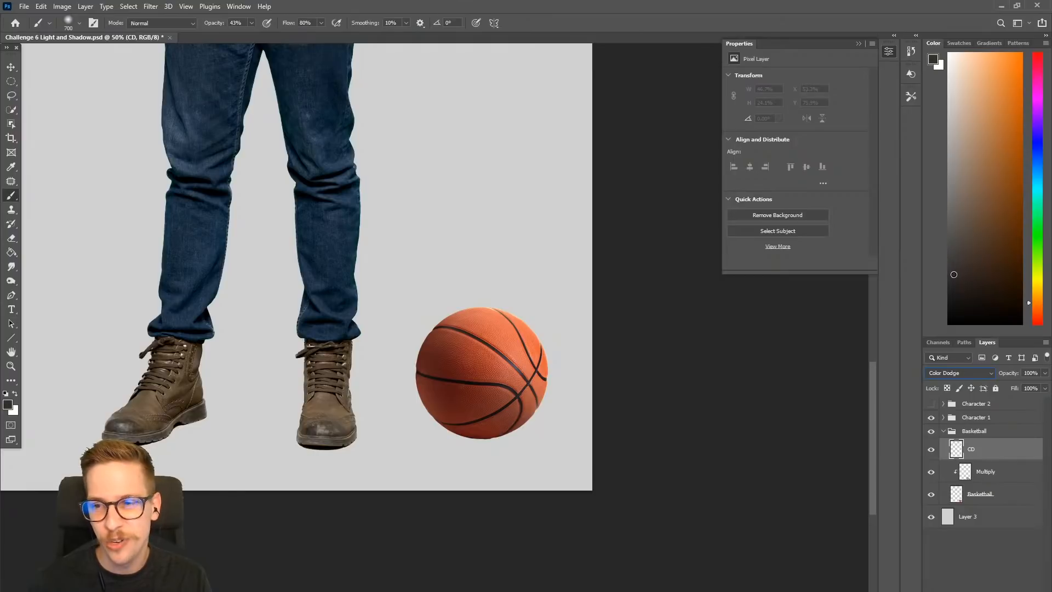
drag(478, 357, 501, 322)
key(ctrl+z)
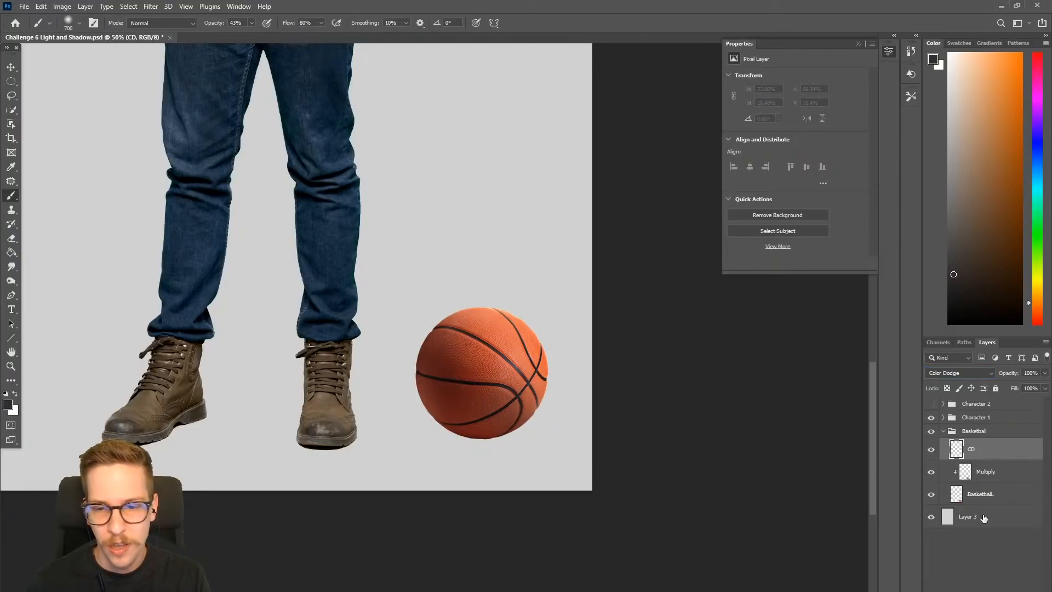
right_click(994, 456)
click(964, 382)
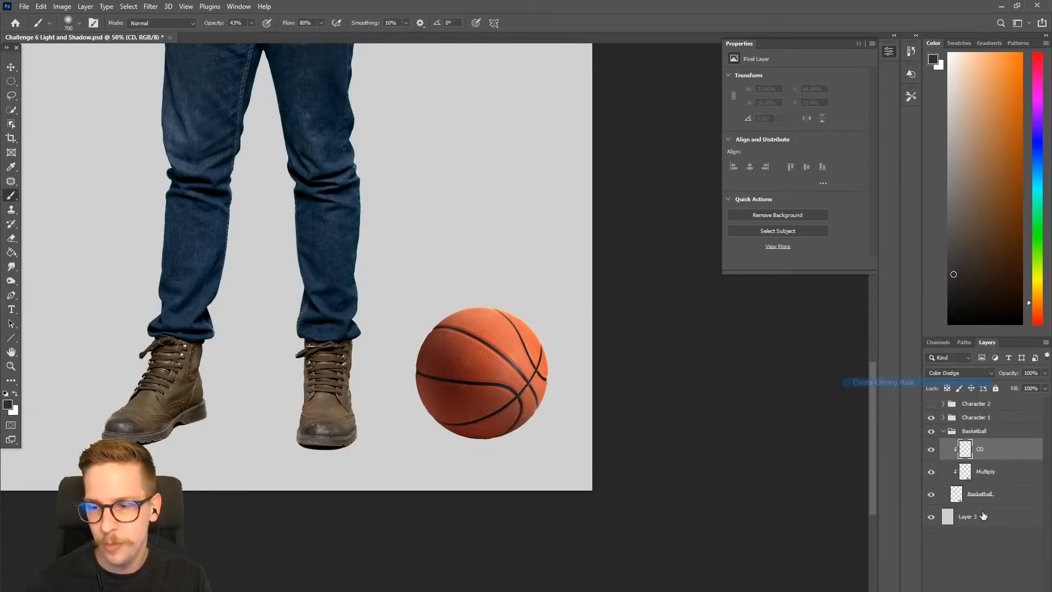
- With a size 500 brush and a lighter warm gray, paint a soft highlight over the basketball's upper-right side on the CD layer
key(bracketleft)
key(bracketleft)
key(bracketleft)
key(bracketleft)
key(bracketright)
mouse_move(511, 328)
mouse_down()
mouse_move(474, 324)
mouse_move(520, 317)
mouse_move(550, 337)
mouse_move(538, 297)
mouse_move(521, 282)
mouse_up()
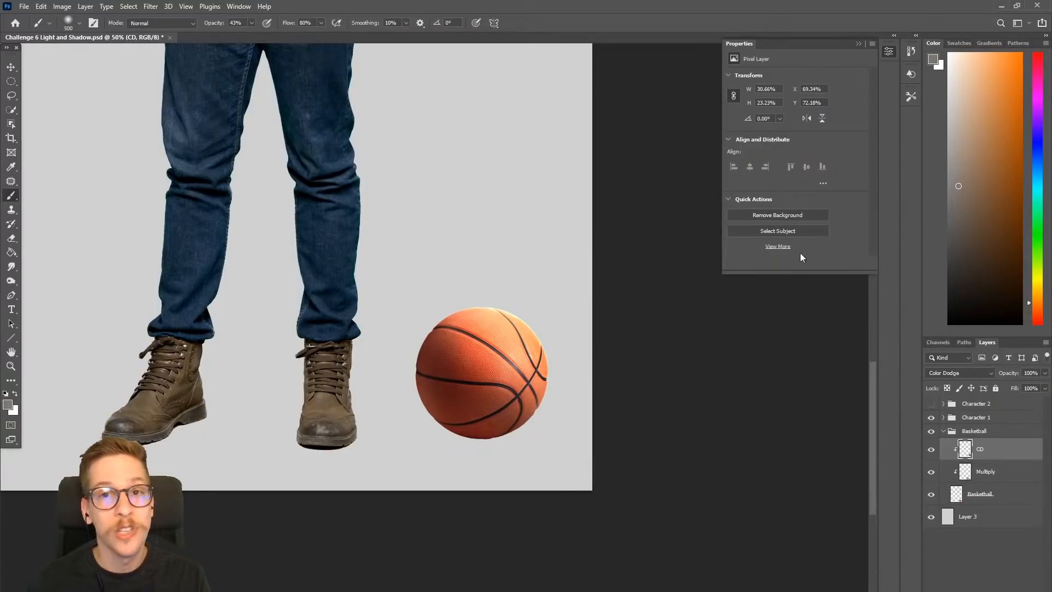
drag(531, 324, 524, 338)
drag(607, 293, 527, 350)
drag(603, 320, 628, 340)
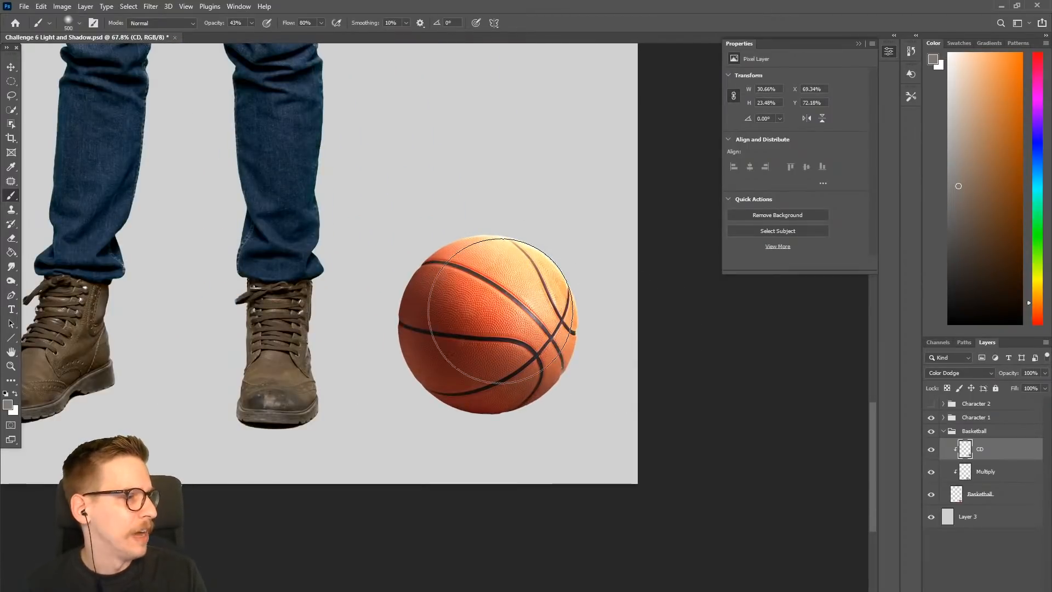
- Lower the CD layer's opacity to 64% to soften the basketball's highlight
click(1045, 373)
drag(1033, 388, 1027, 389)
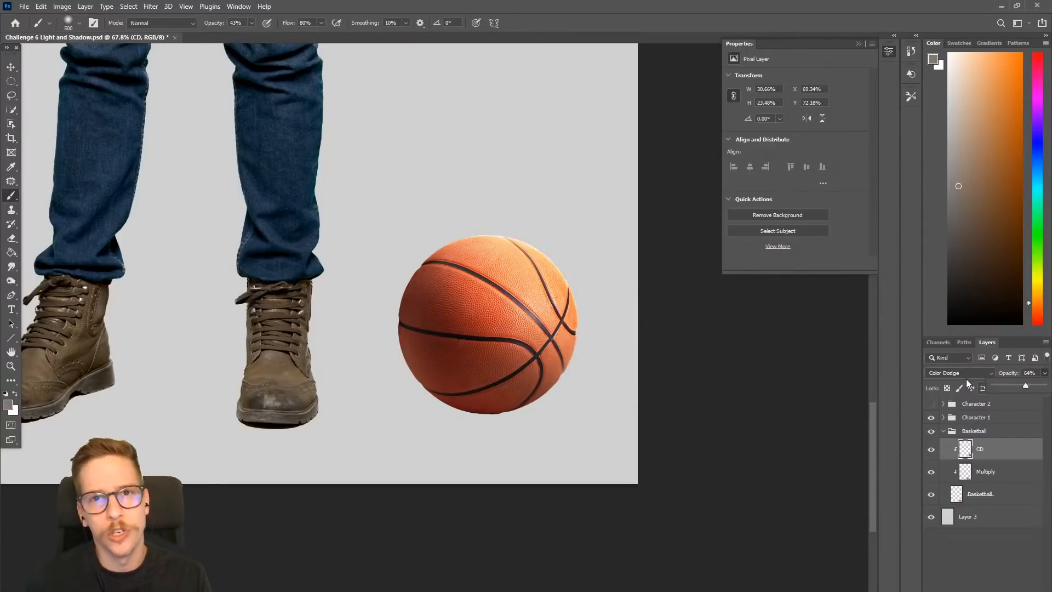
click(988, 448)
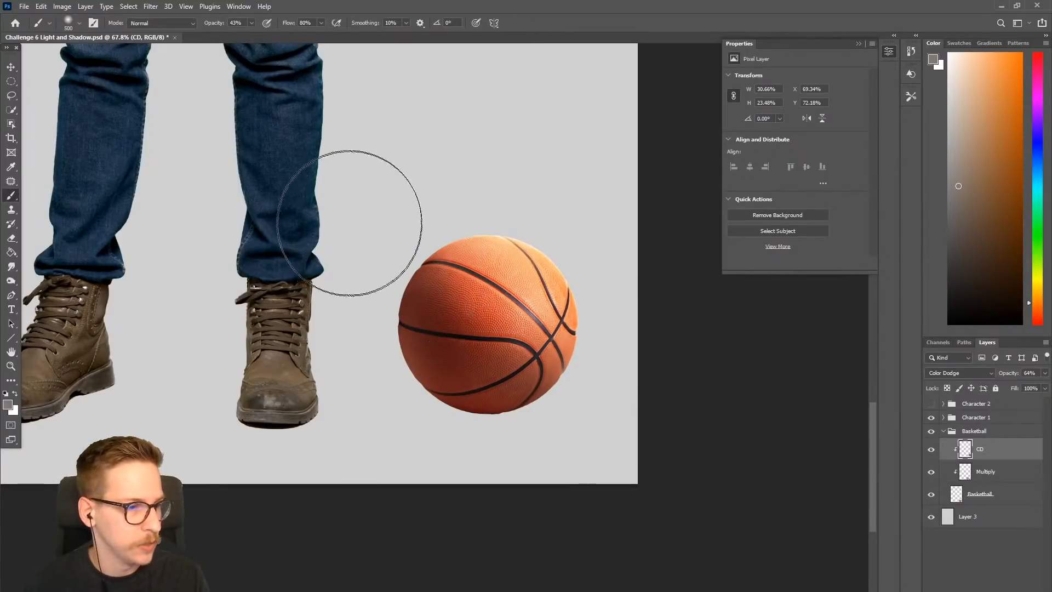
mouse_move(488, 235)
mouse_down()
mouse_move(457, 256)
mouse_move(433, 372)
mouse_up()
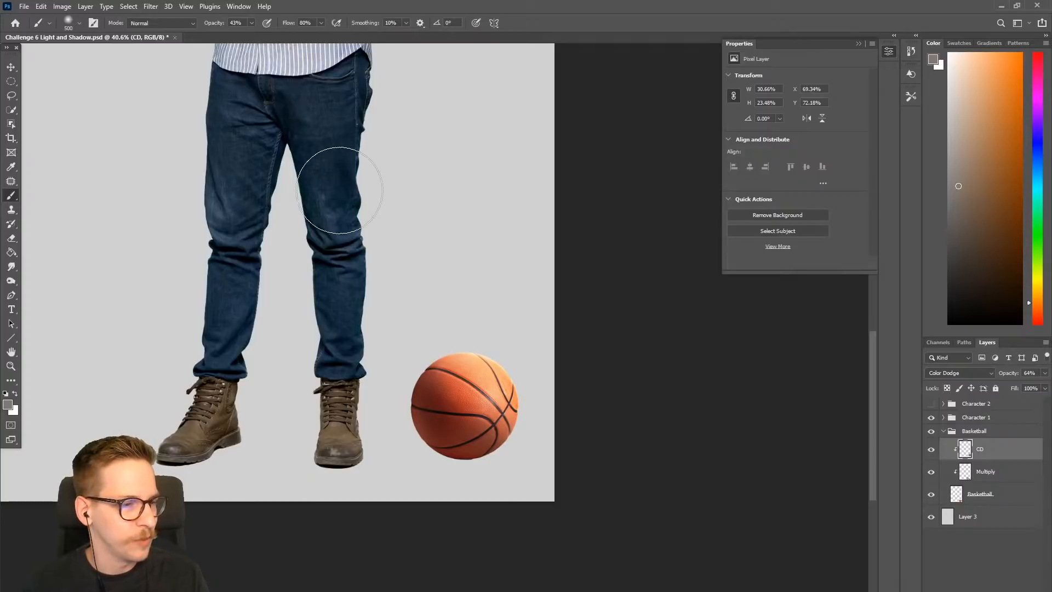
- Select the Basketball layer inside the Basketball group and duplicate it
click(943, 432)
click(943, 417)
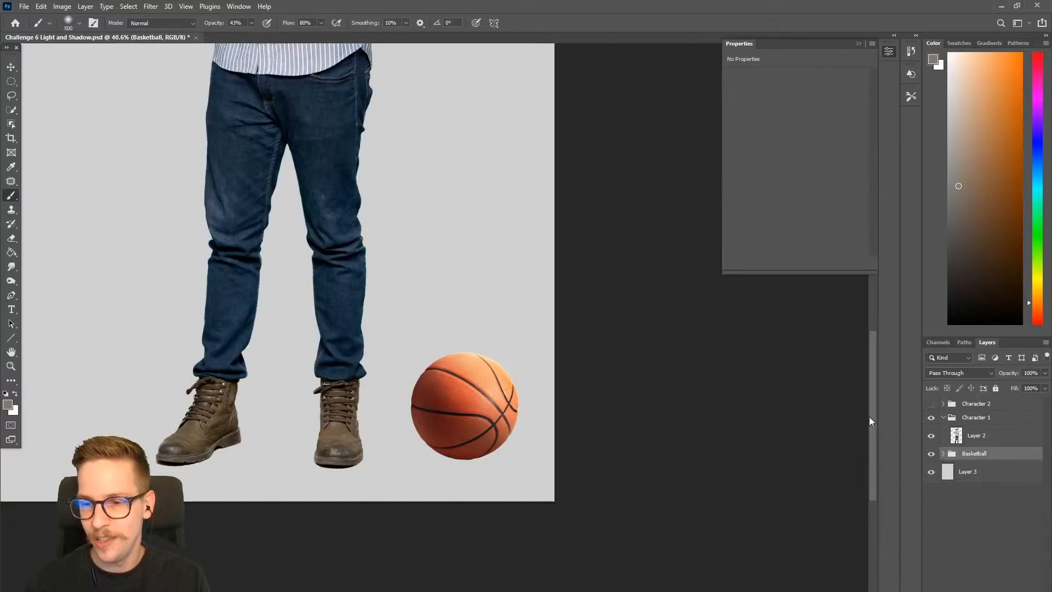
scroll(469, 277, down, 3)
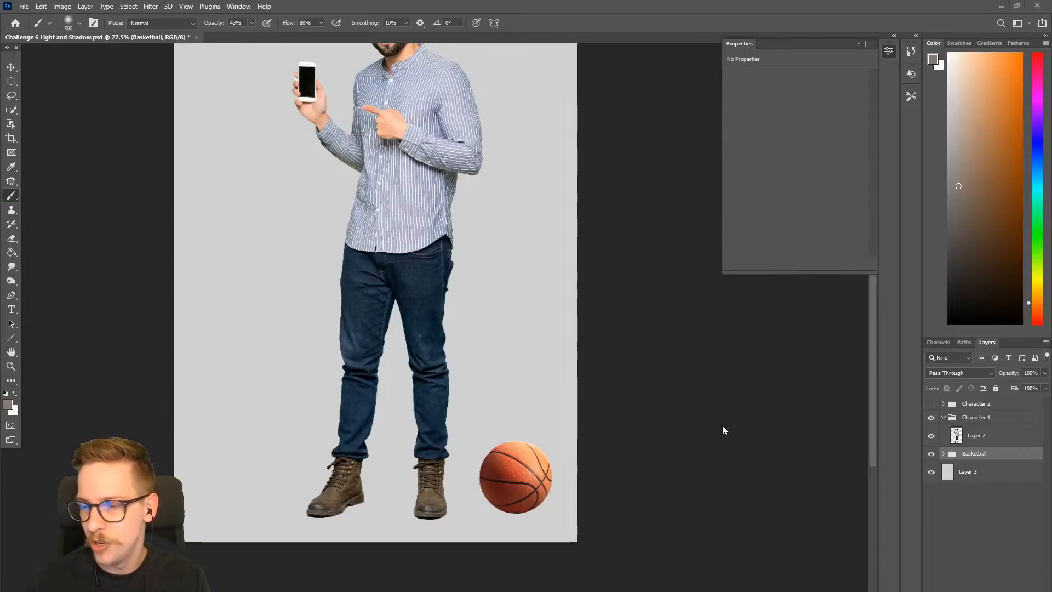
click(941, 454)
click(978, 516)
scroll(671, 452, up, 2)
scroll(671, 452, up, 2)
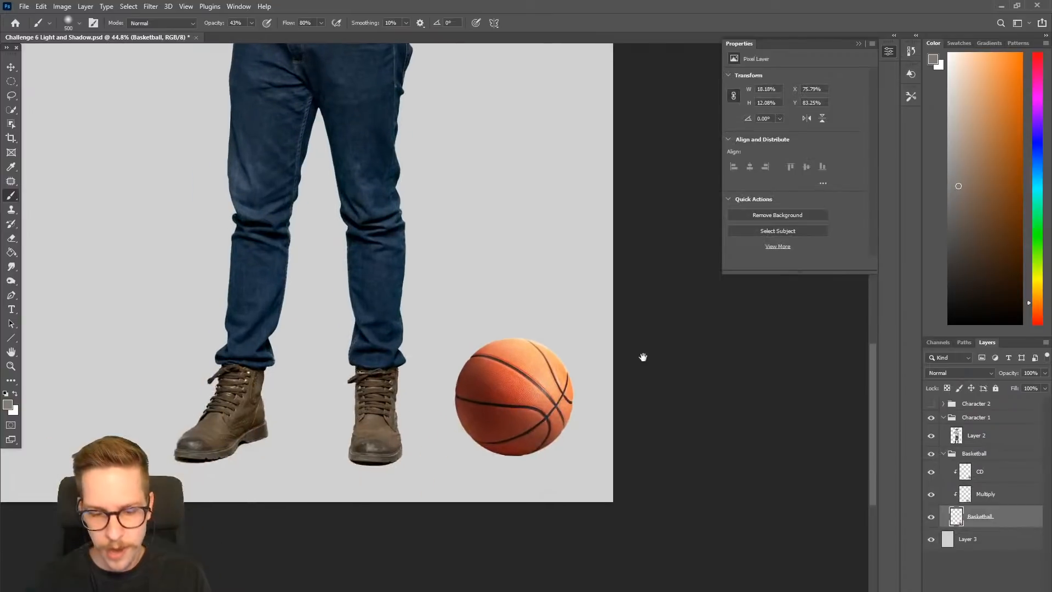
key(ctrl+j)
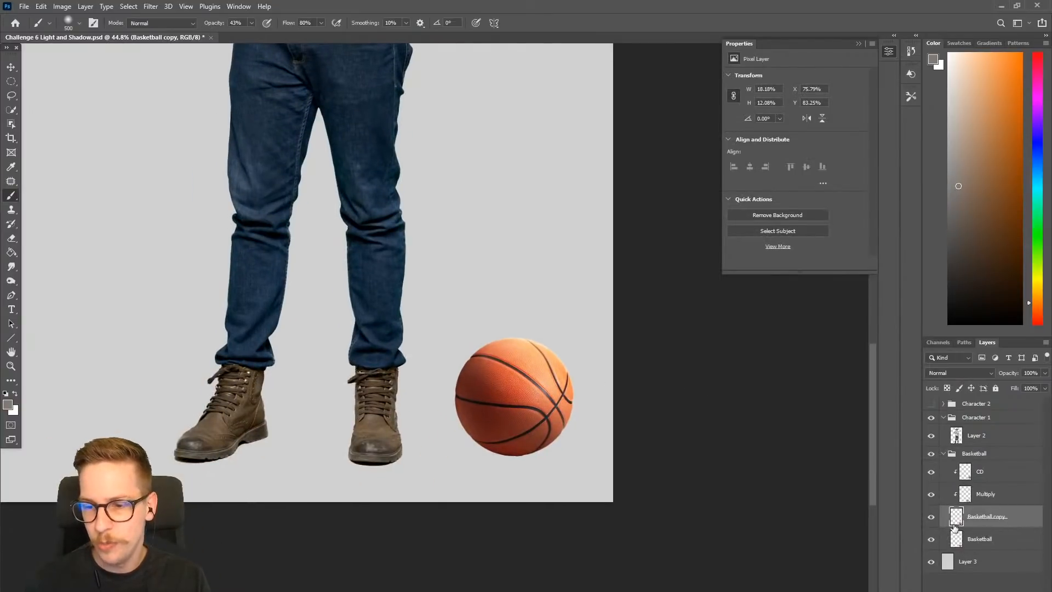
- Hide the Basketball copy layer and lock the transparent pixels of the original Basketball layer beneath it
click(930, 517)
click(930, 517)
click(931, 517)
click(974, 539)
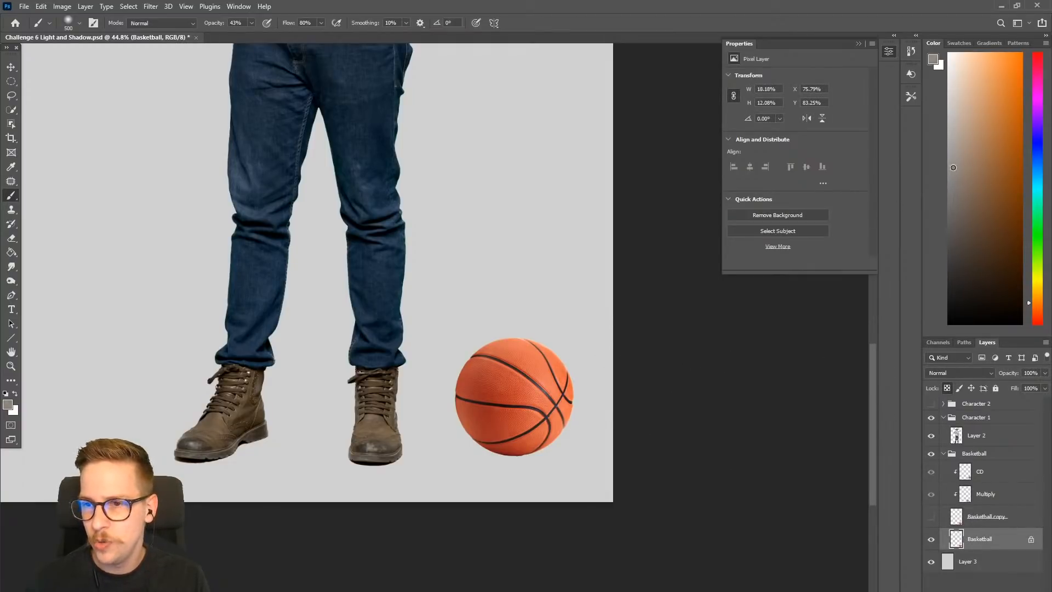
- Choose a gray-violet color and paint the whole original basketball solid with a size 700 brush at 100% opacity
drag(1037, 147, 1037, 130)
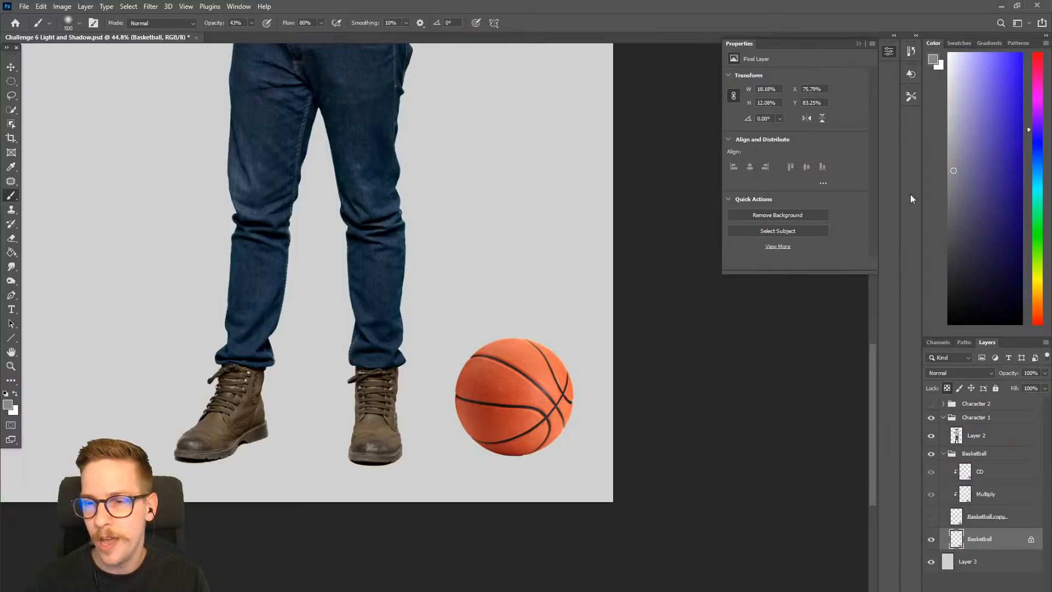
key(bracketright)
key(bracketright)
drag(521, 350, 526, 458)
key(ctrl+z)
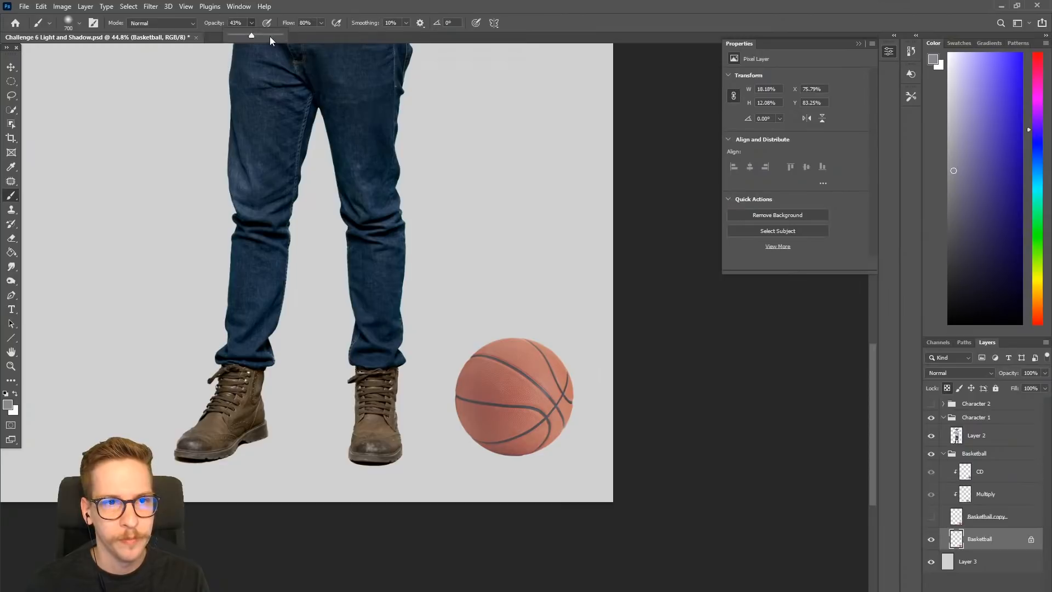
key(0)
mouse_move(462, 333)
mouse_down()
mouse_move(534, 425)
mouse_move(460, 451)
mouse_up()
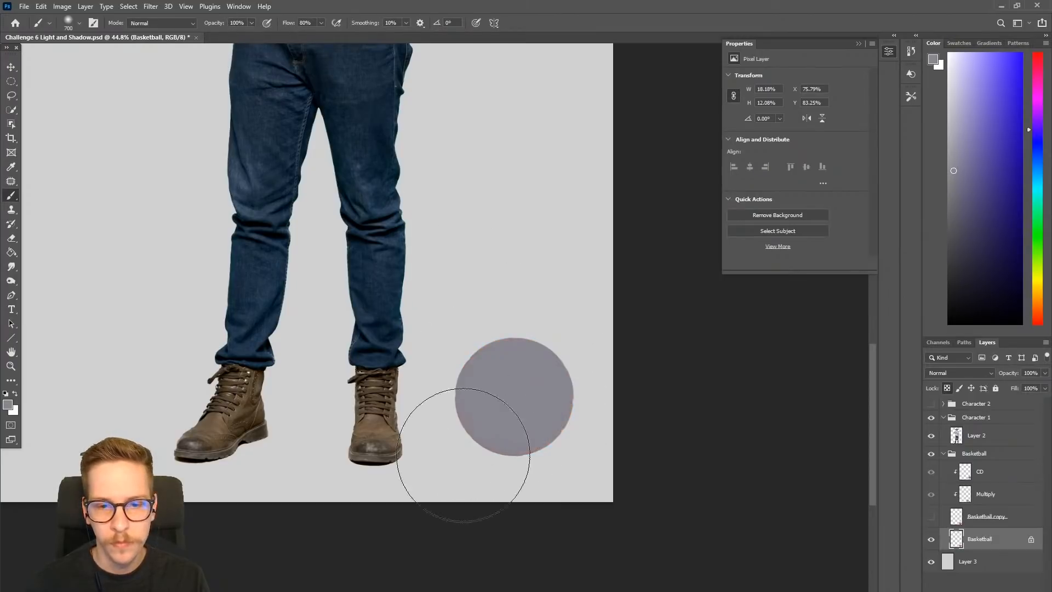
- Set the gray-violet Basketball layer's blend mode to Multiply and show the Basketball copy layer again
click(977, 378)
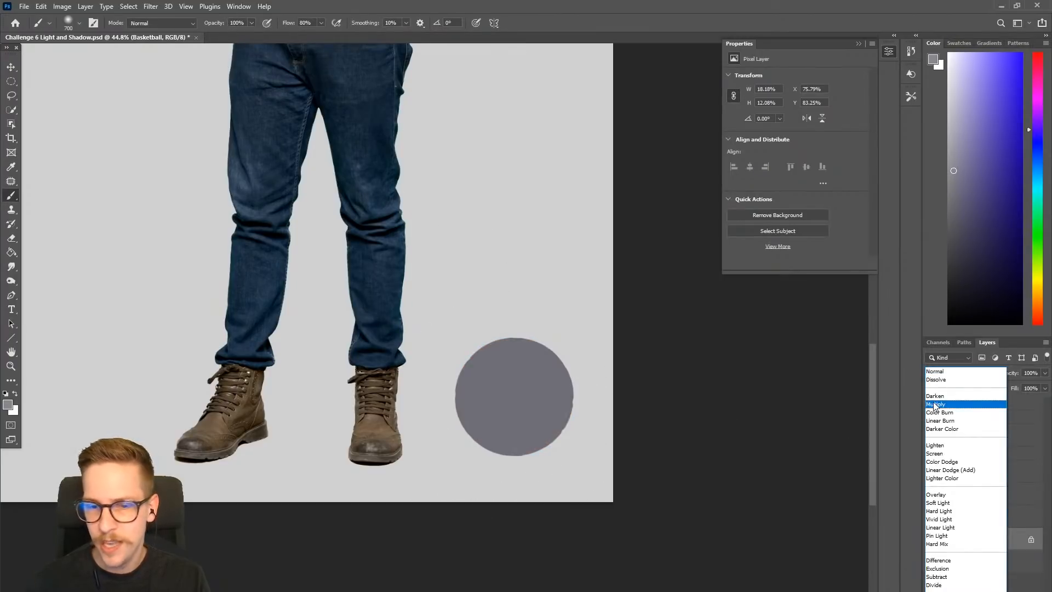
click(945, 409)
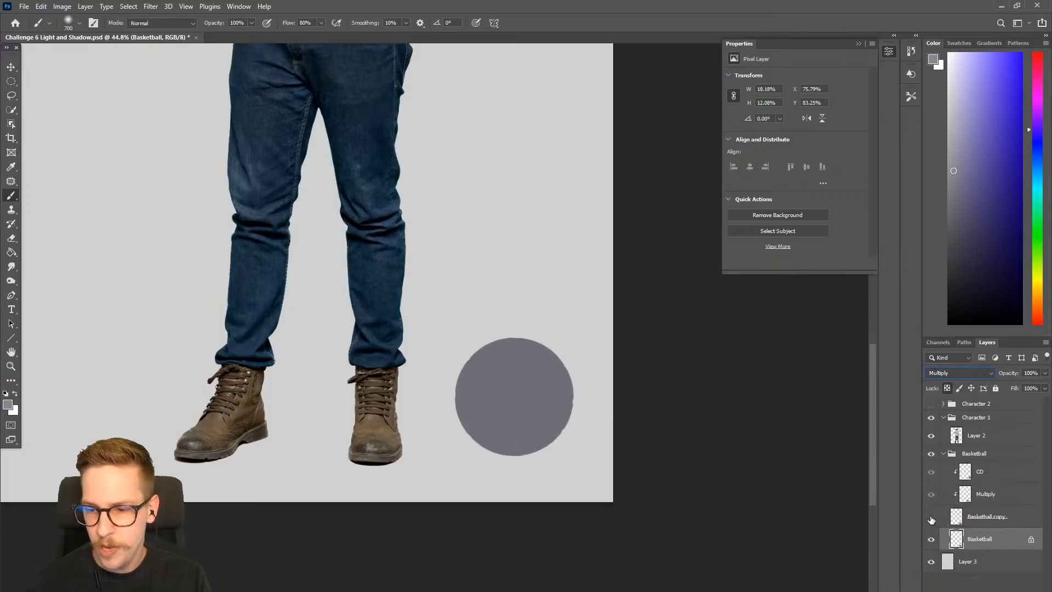
click(931, 518)
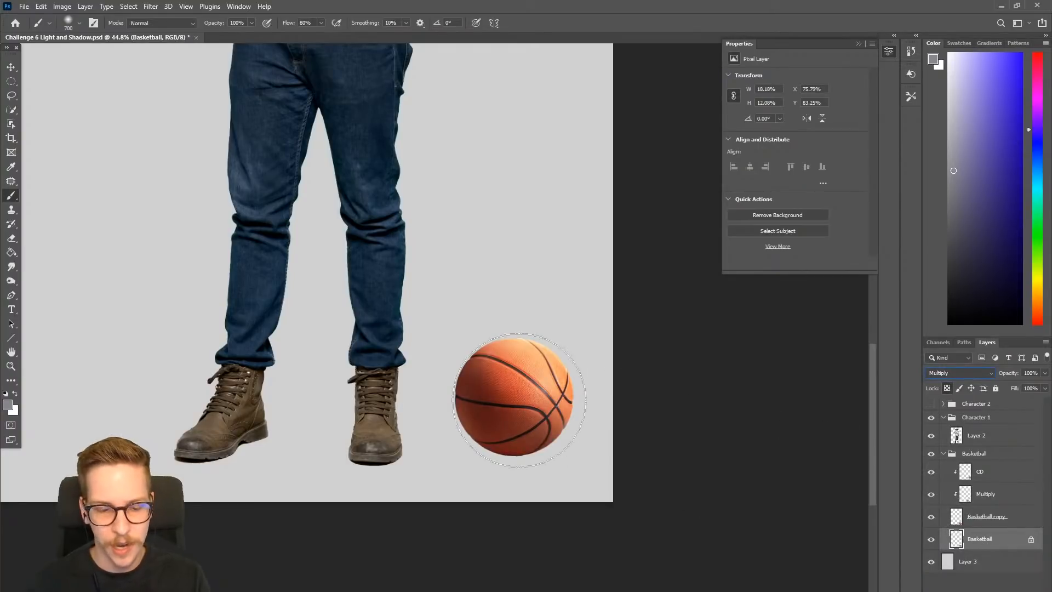
- Flip, flatten and skew the gray-violet Basketball layer into a slanted elliptical cast shadow on the ground beneath the ball
click(10, 70)
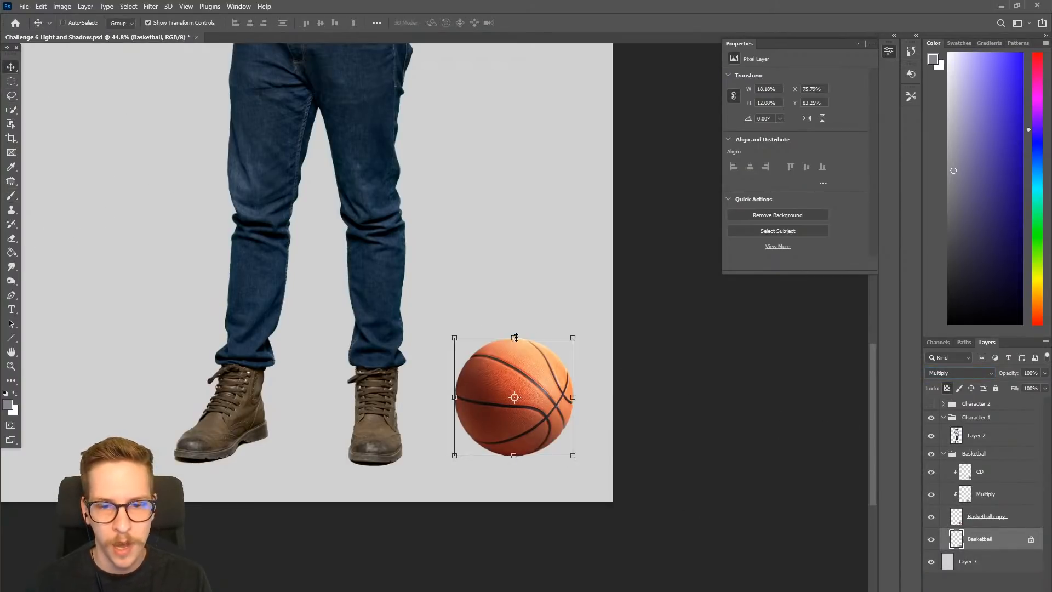
key(ctrl)
drag(513, 339, 459, 492)
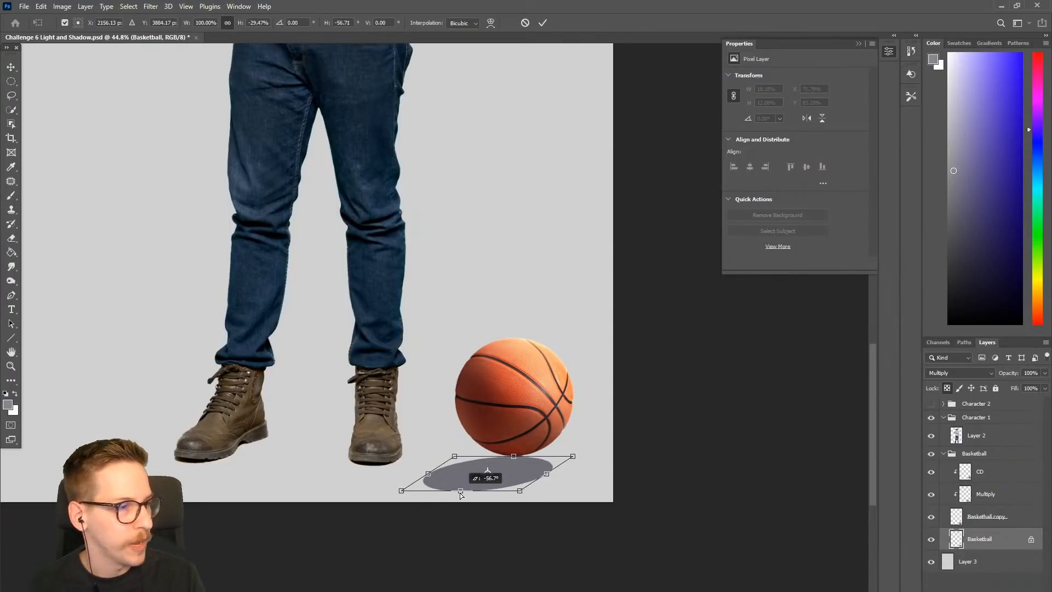
drag(459, 492, 478, 456)
drag(598, 469, 598, 461)
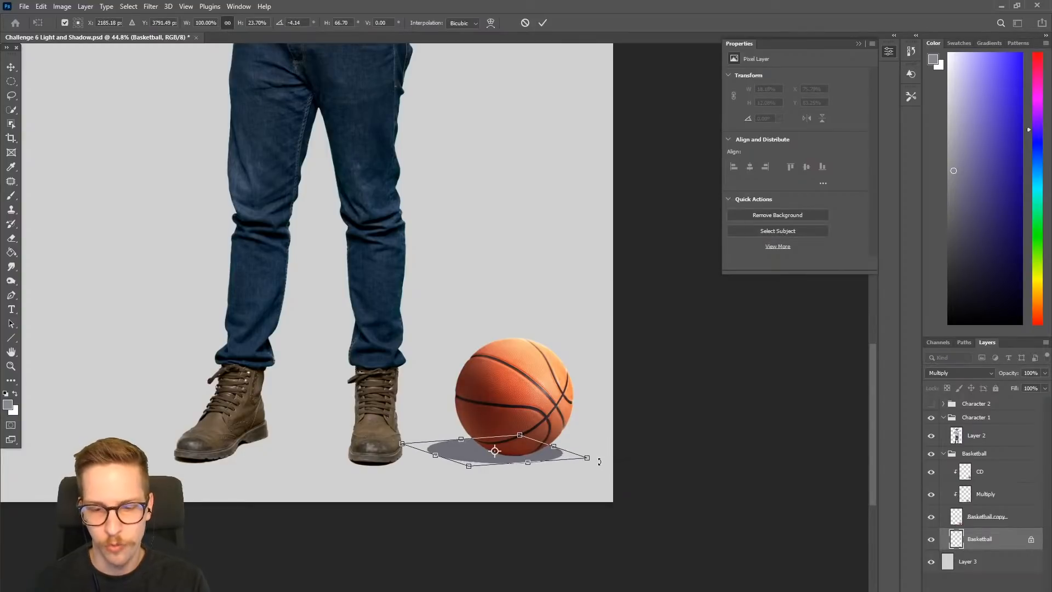
key(Return)
- Try to soften the flattened basketball shadow by reapplying the last Gaussian Blur
key(b)
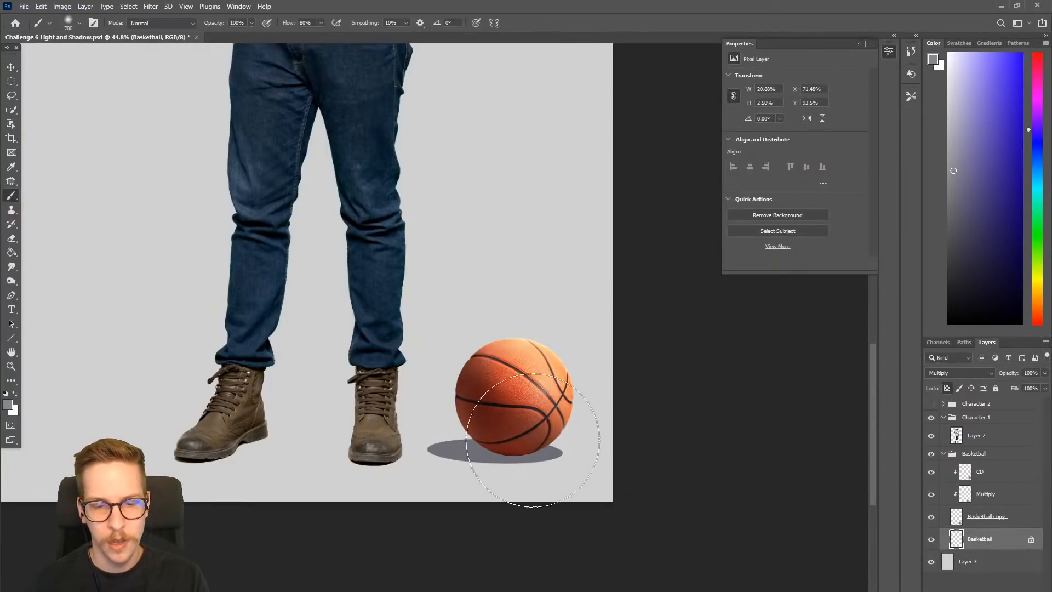
click(129, 8)
mouse_move(150, 7)
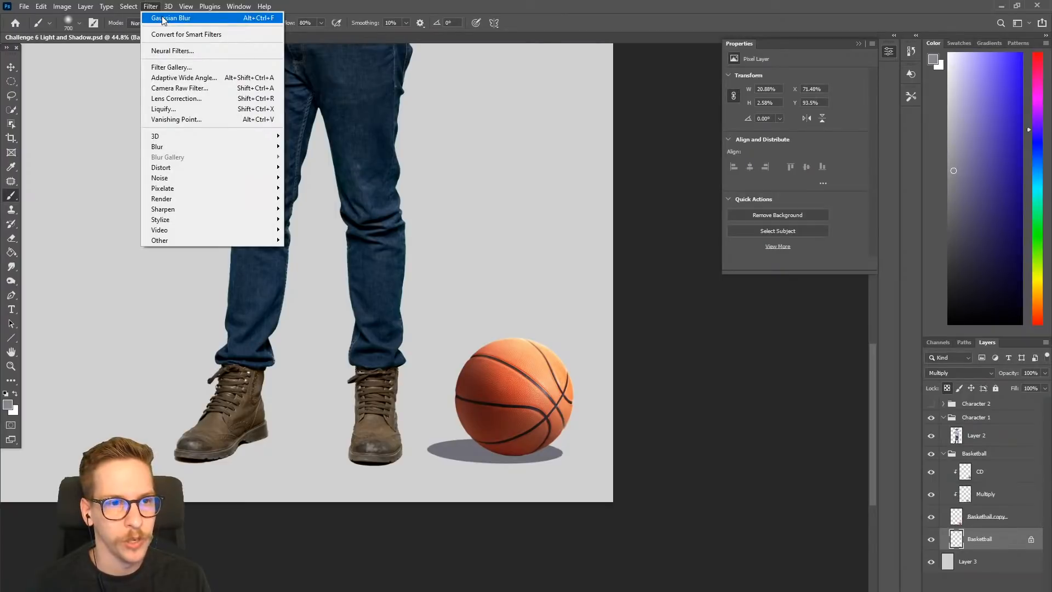
mouse_move(197, 146)
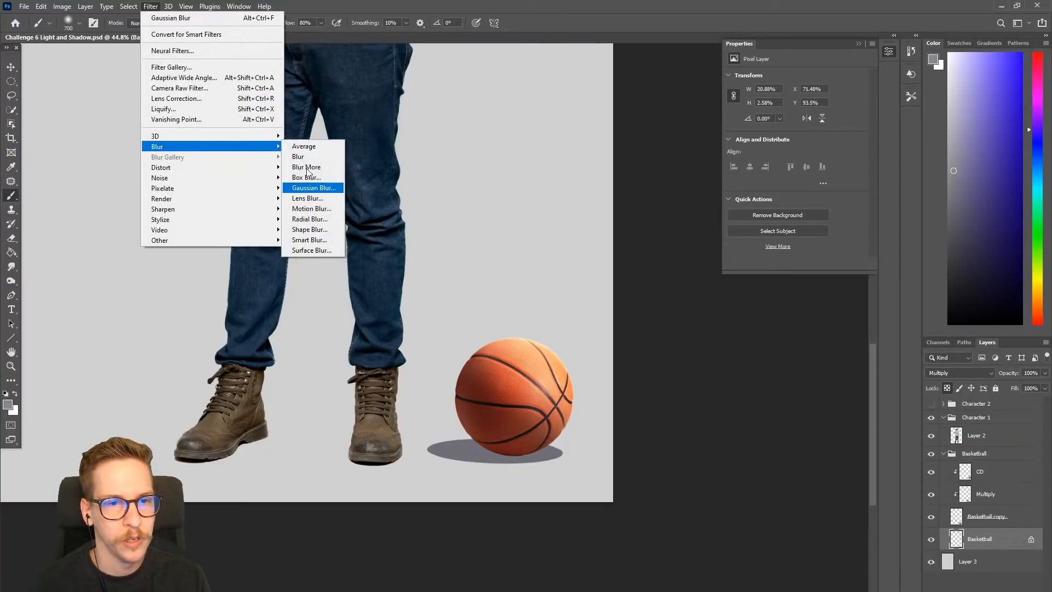
click(171, 18)
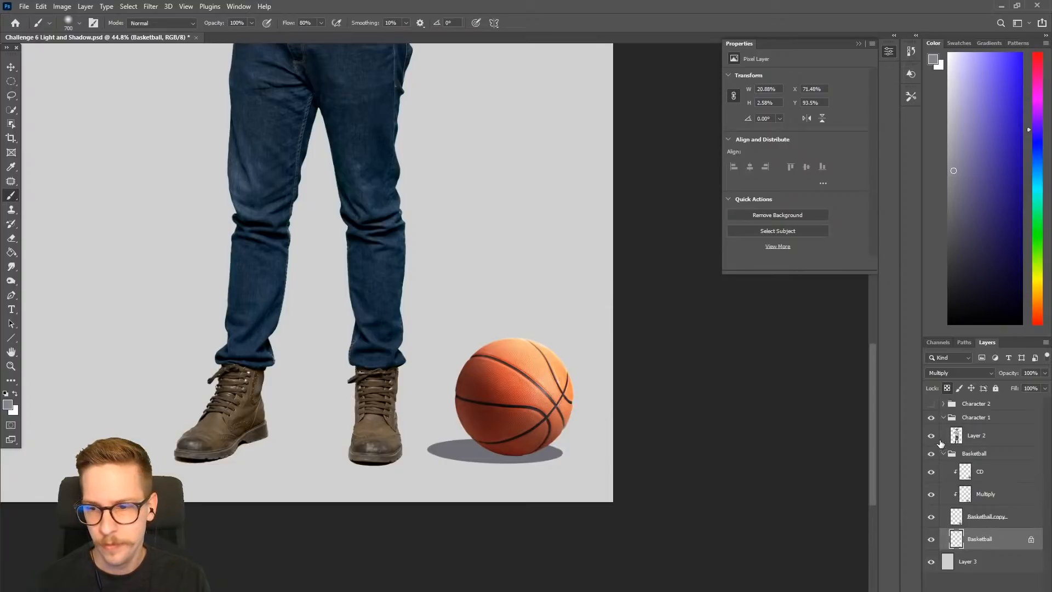
- Unlock the shadow layer's transparent pixels and apply a Gaussian Blur with a radius of 8.4 pixels
click(947, 388)
click(156, 7)
click(159, 17)
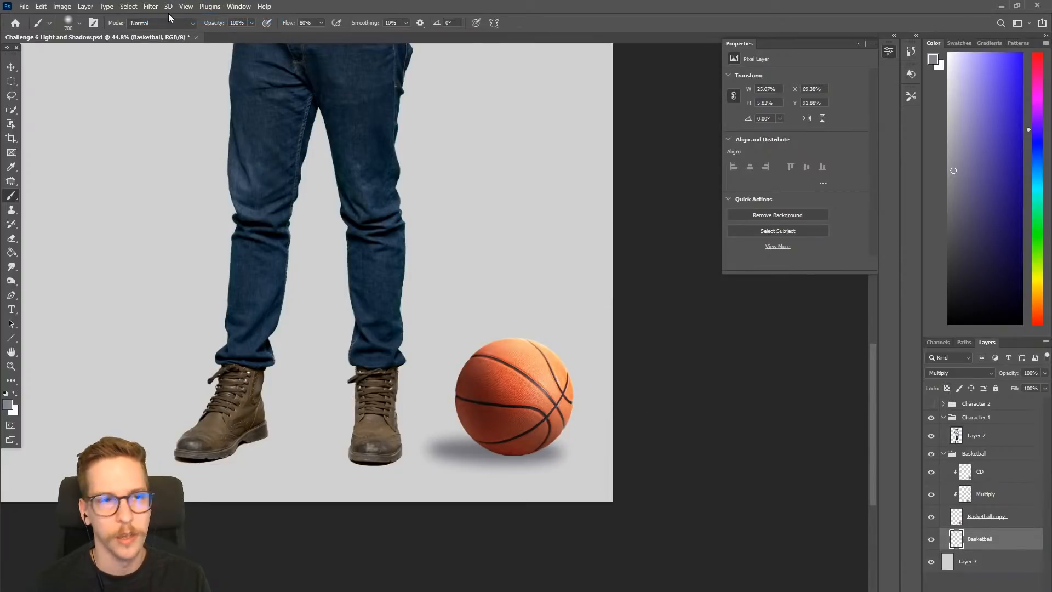
click(146, 8)
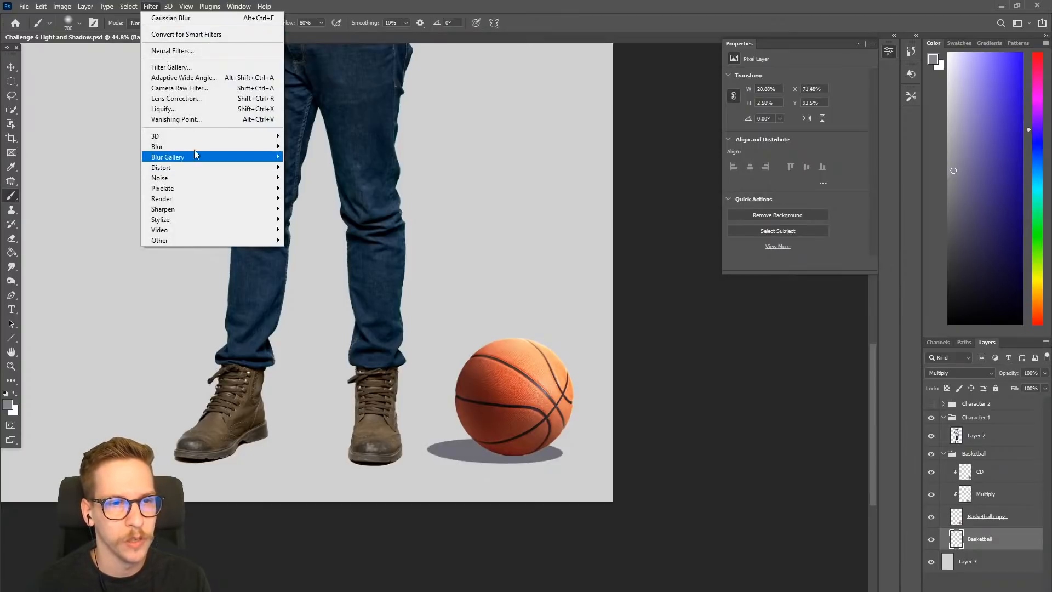
mouse_move(252, 151)
click(310, 188)
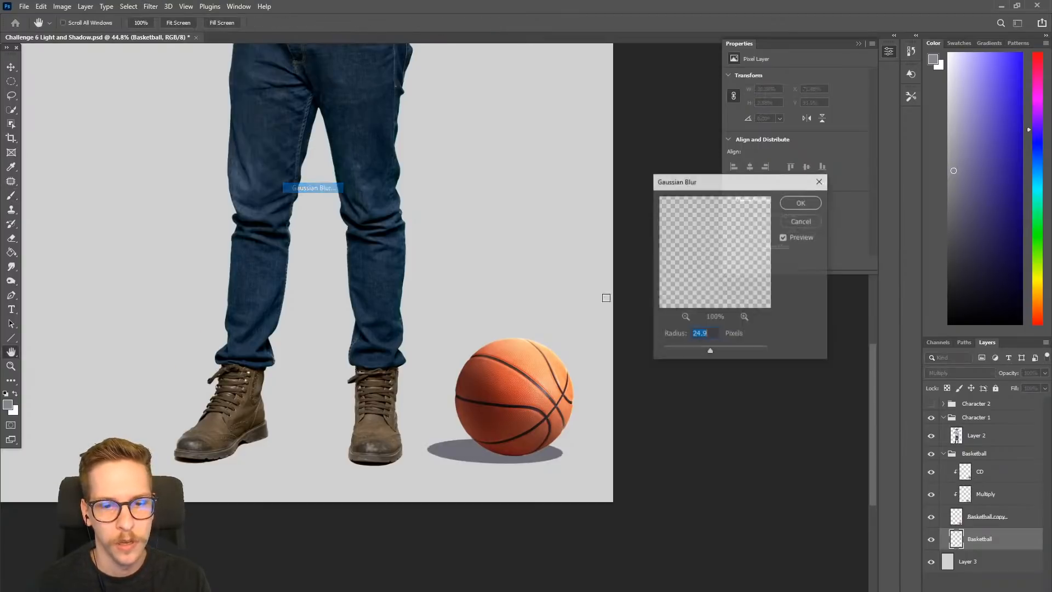
drag(709, 349, 703, 350)
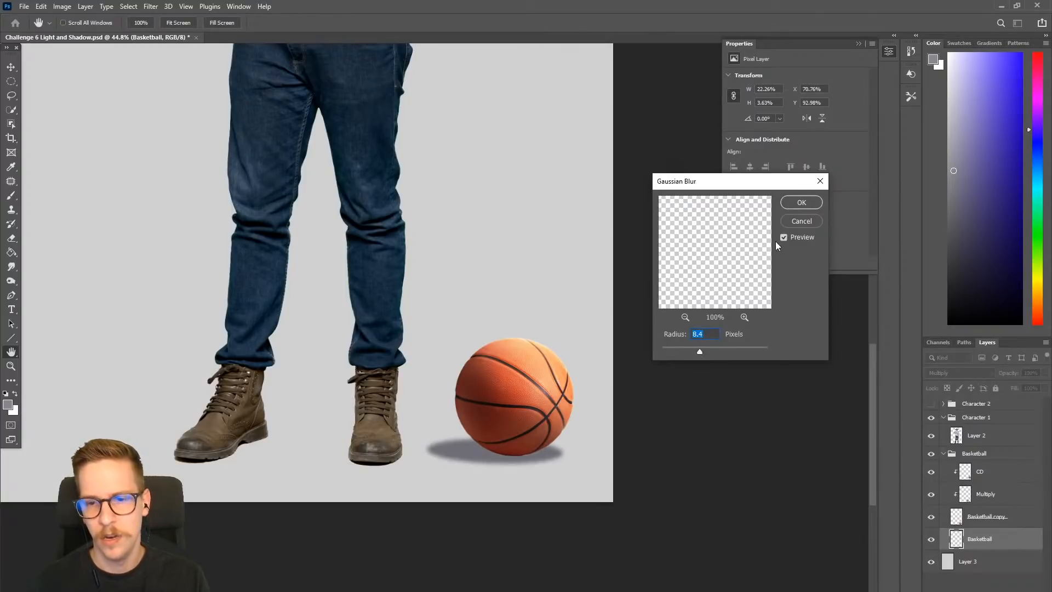
click(799, 203)
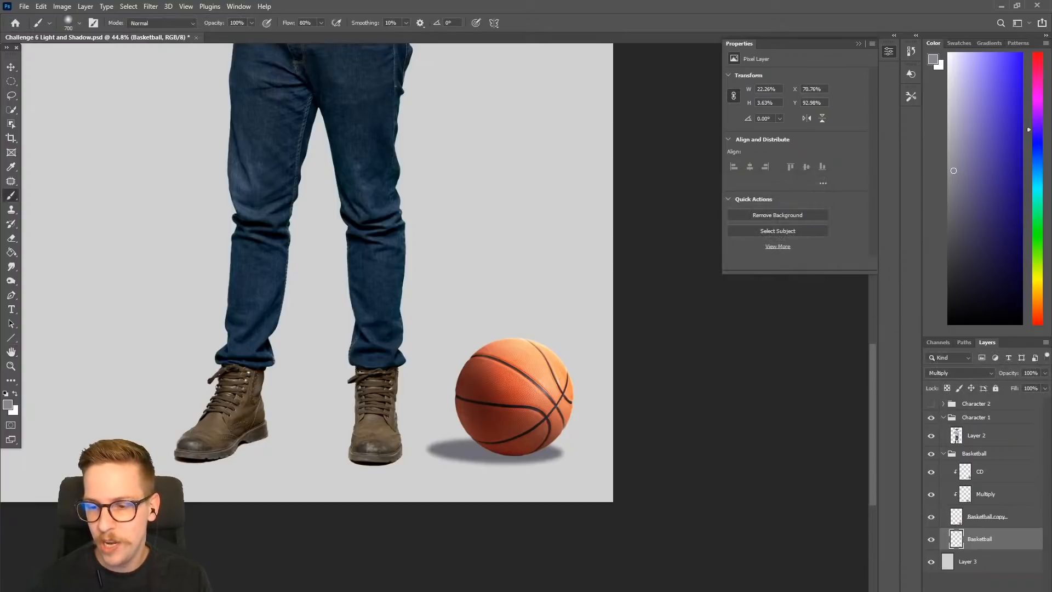
- Add a layer mask to the shadow layer and set up a black brush at size 250 and 46% opacity
click(972, 590)
key(x)
key(bracketleft)
key(bracketleft)
key(bracketleft)
key(bracketleft)
key(bracketright)
click(251, 24)
drag(228, 36, 224, 37)
key(bracketleft)
key(bracketleft)
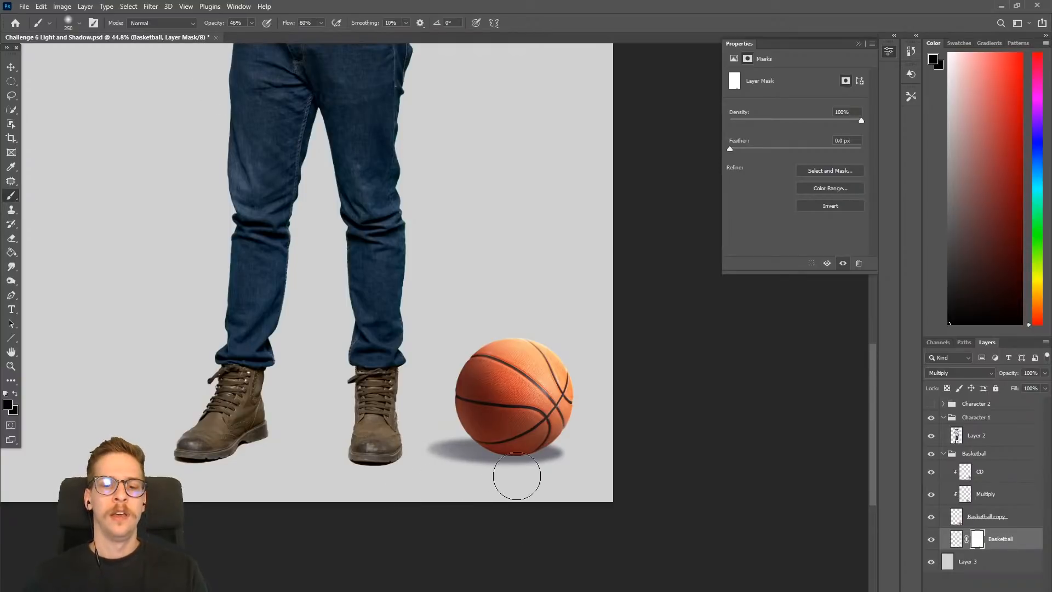
- Lock the shadow layer's transparent pixels and paint a dark gray-violet contact shadow directly under the ball with a brush reduced to size 150
scroll(510, 462, up, 5)
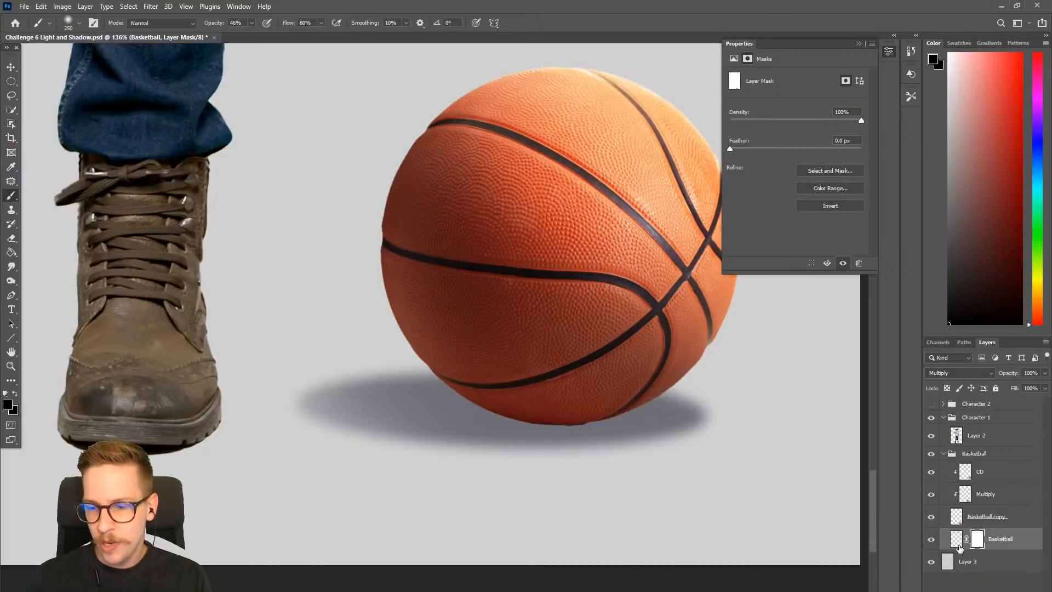
click(955, 538)
drag(575, 417, 534, 419)
drag(955, 298, 948, 264)
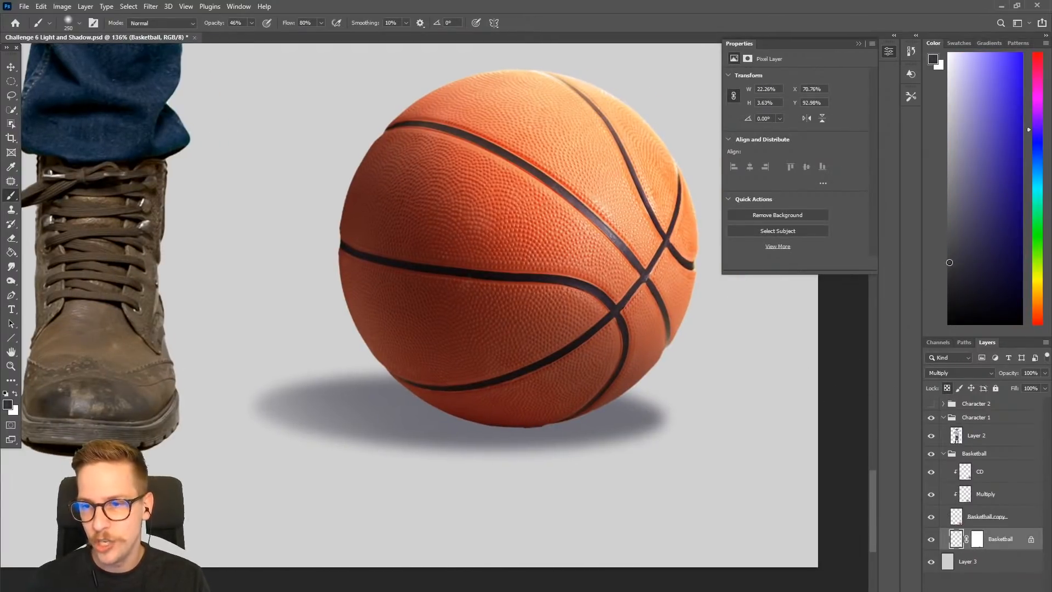
key(bracketleft)
key(bracketleft)
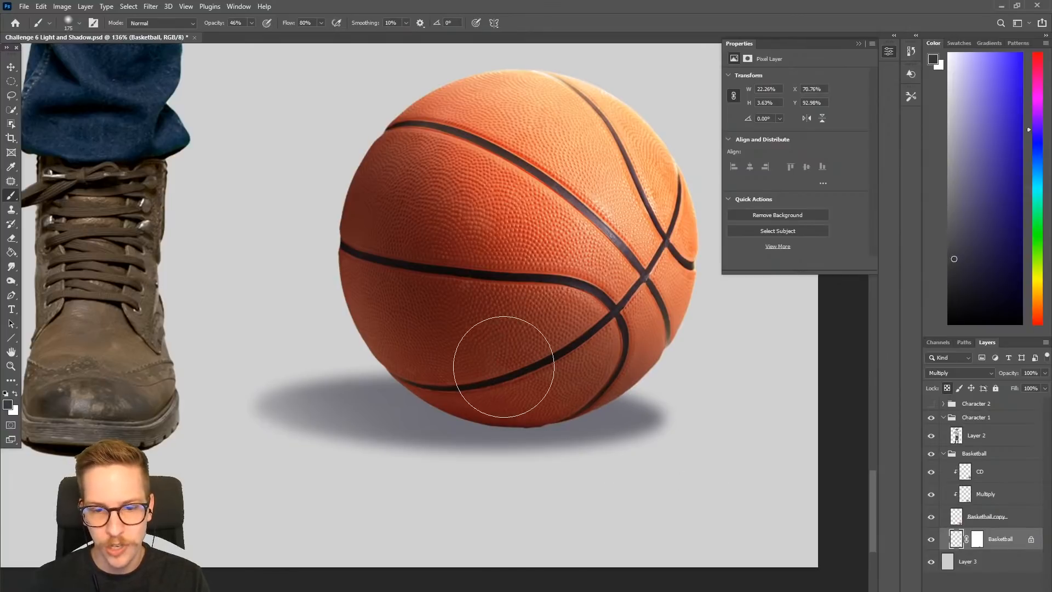
key(bracketleft)
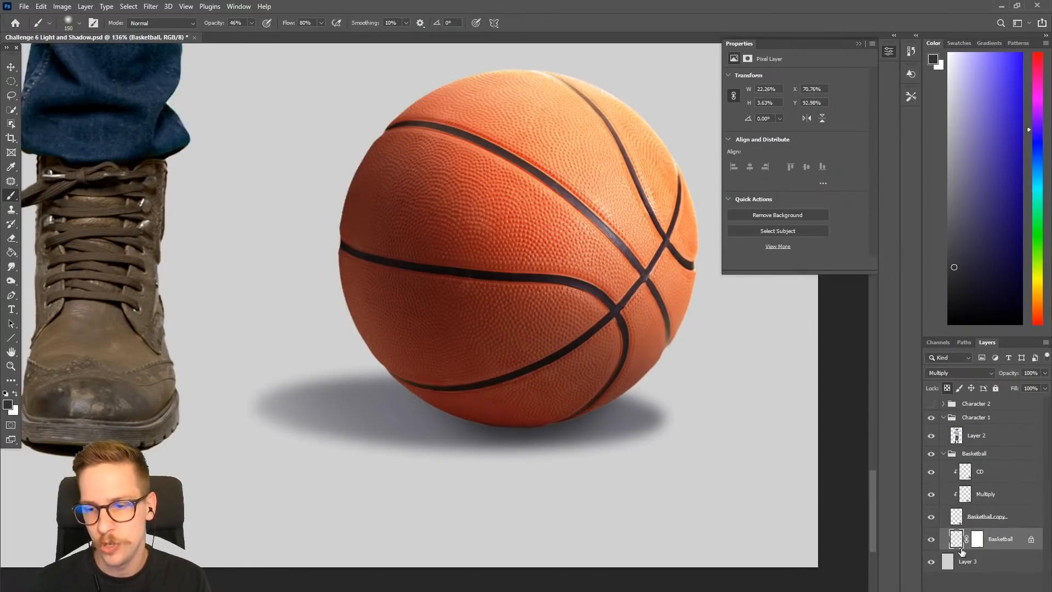
- Paint black on the shadow's layer mask with a size 175 brush at 46% opacity to fade the shadow's outer ends
click(979, 543)
scroll(652, 347, down, 3)
key(bracketright)
key(bracketright)
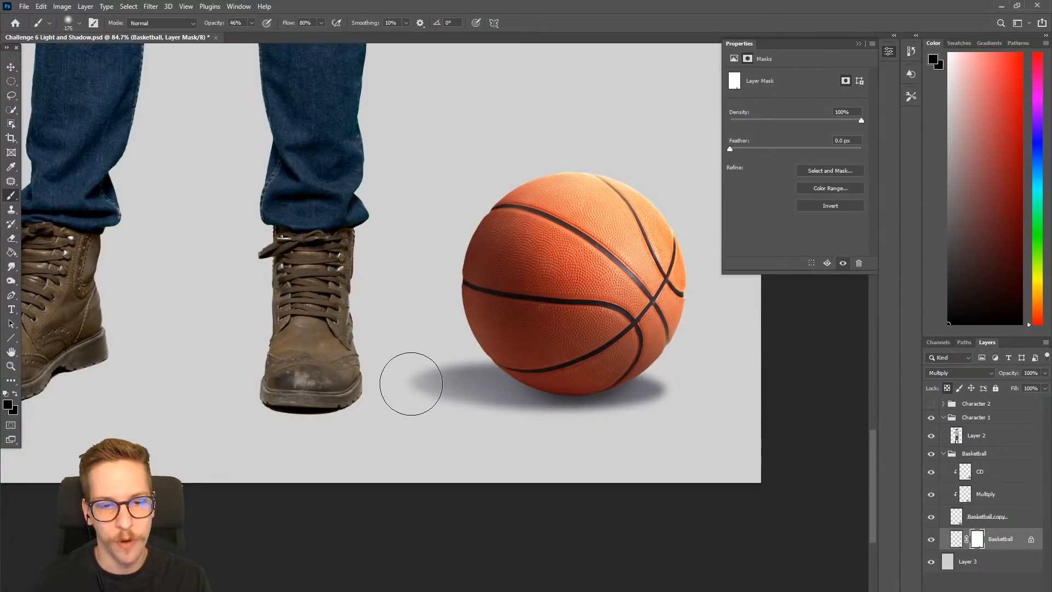
key(bracketleft)
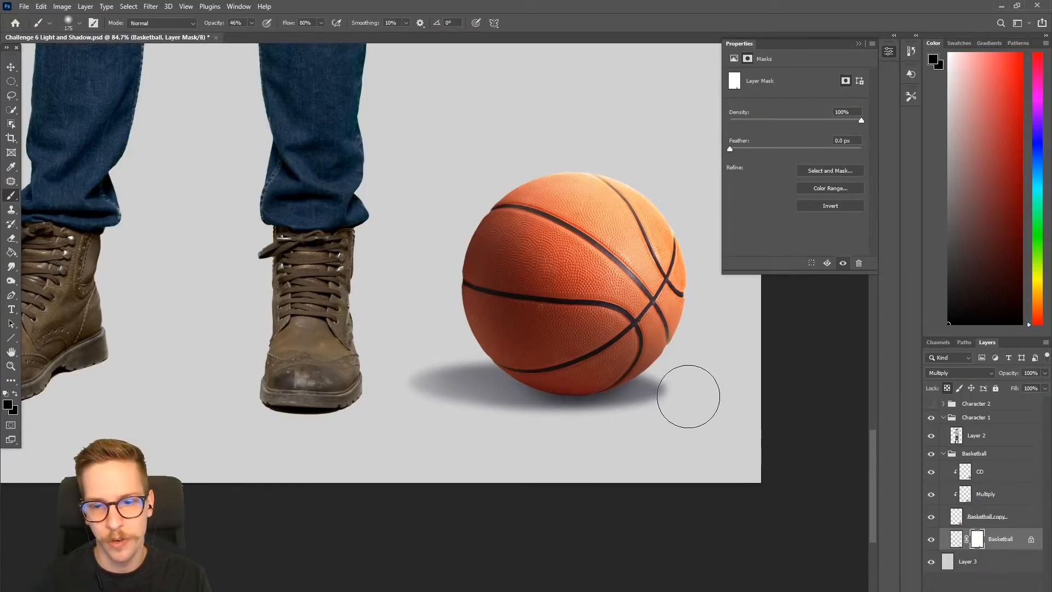
drag(478, 453, 438, 445)
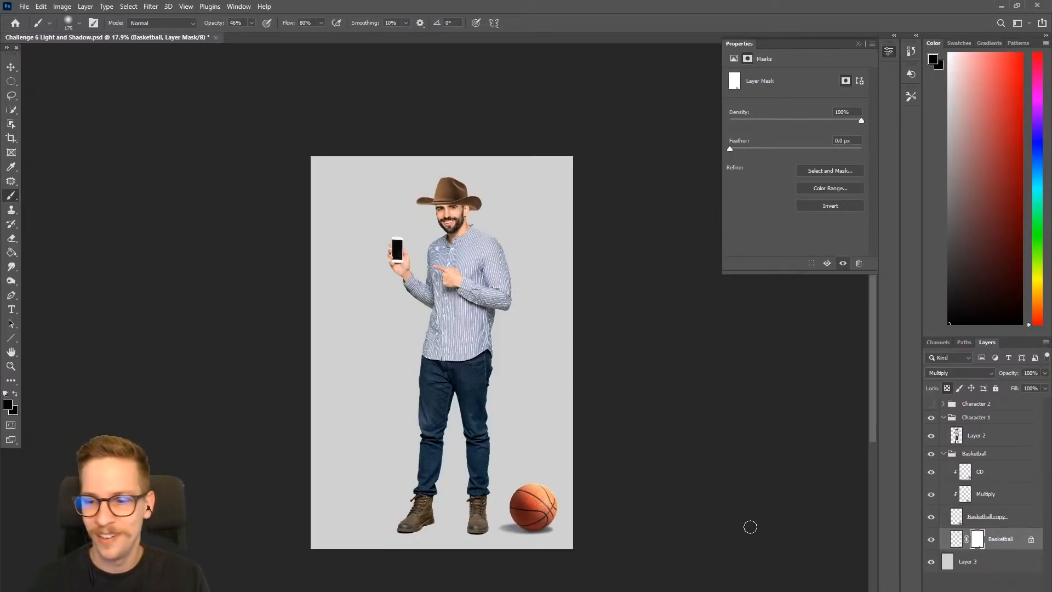
- Collapse the Basketball group and select Layer 2 inside the Character 1 group
click(943, 418)
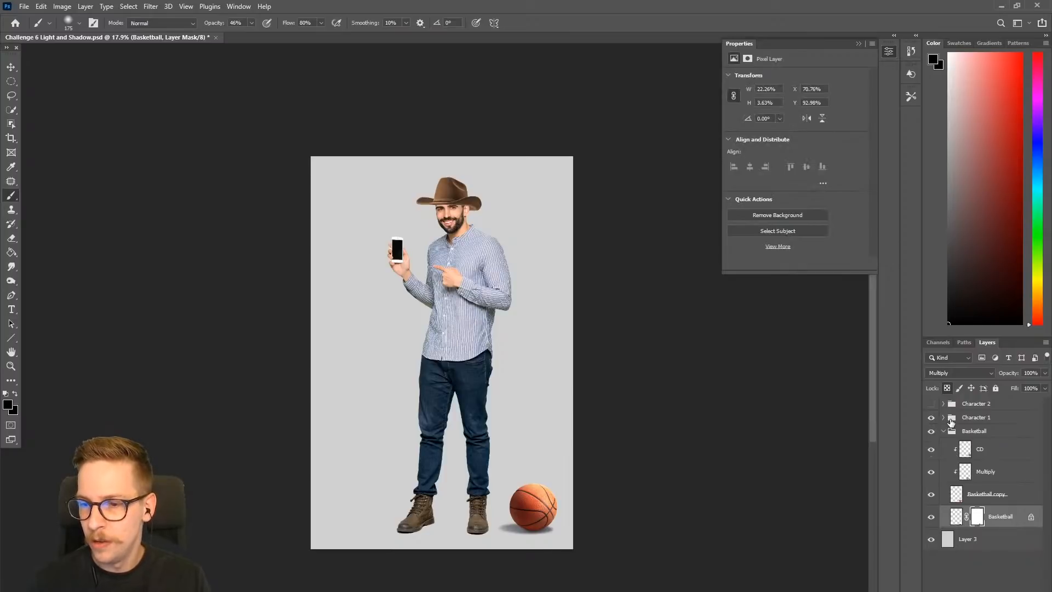
click(942, 433)
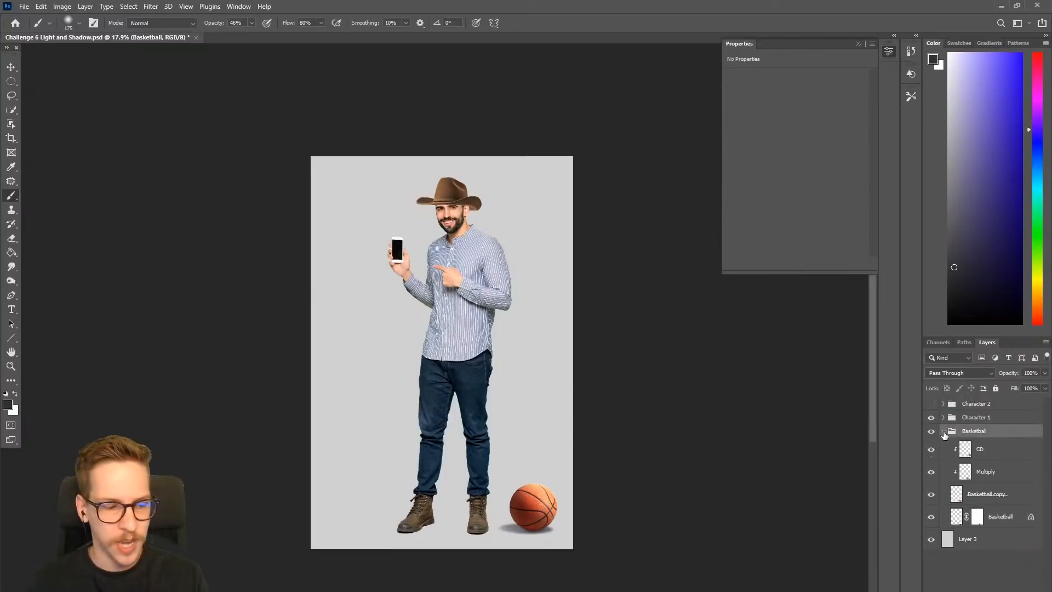
click(943, 431)
click(943, 417)
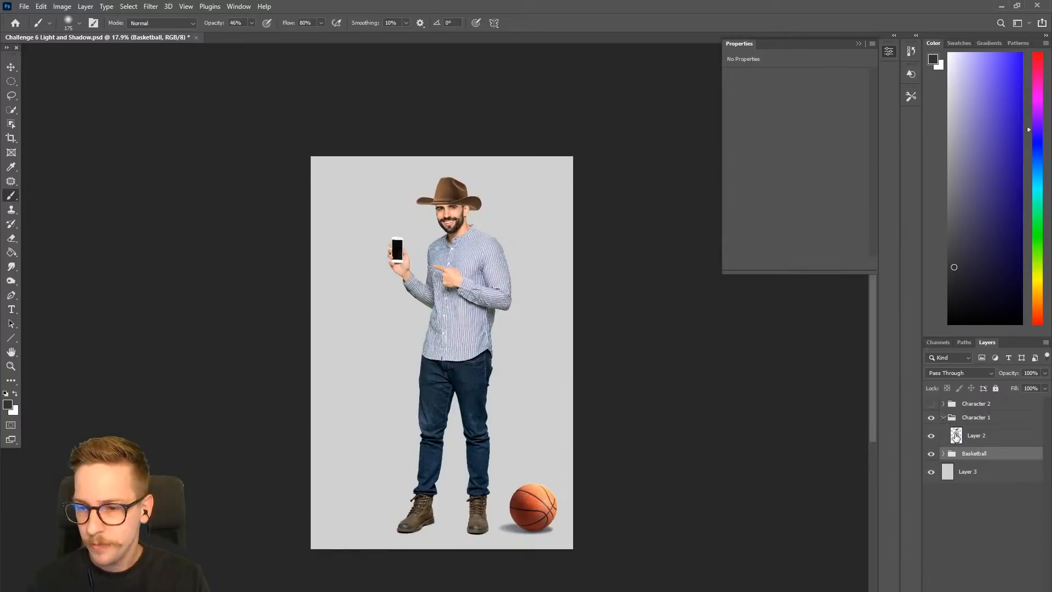
click(956, 435)
- Create a new layer above Layer 2 named Multiply with the Multiply blend mode
scroll(422, 223, up, 1)
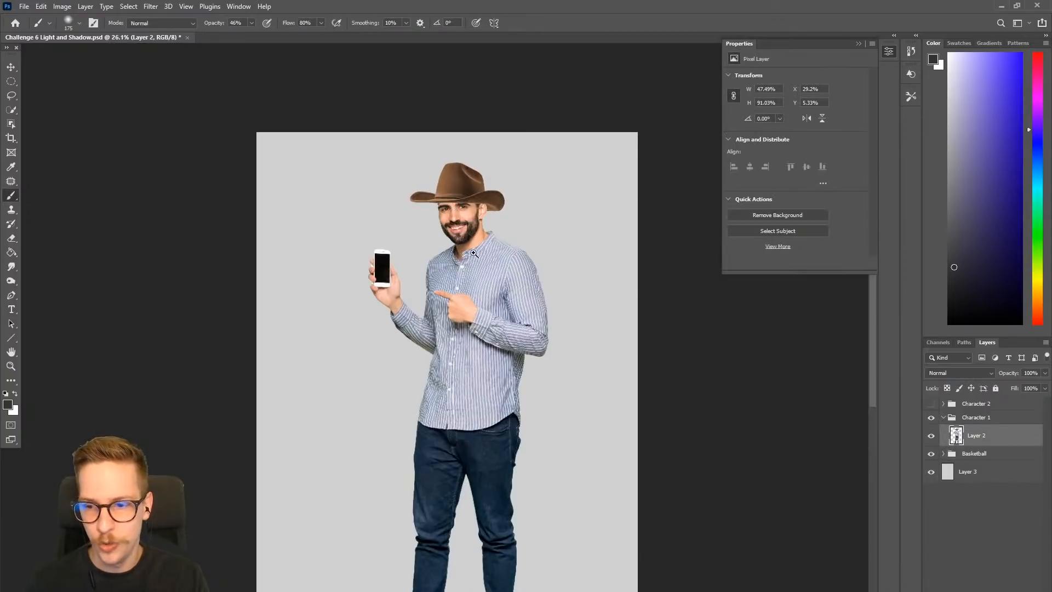
scroll(465, 252, down, 1)
key(ctrl+shift+n)
text(Multip)
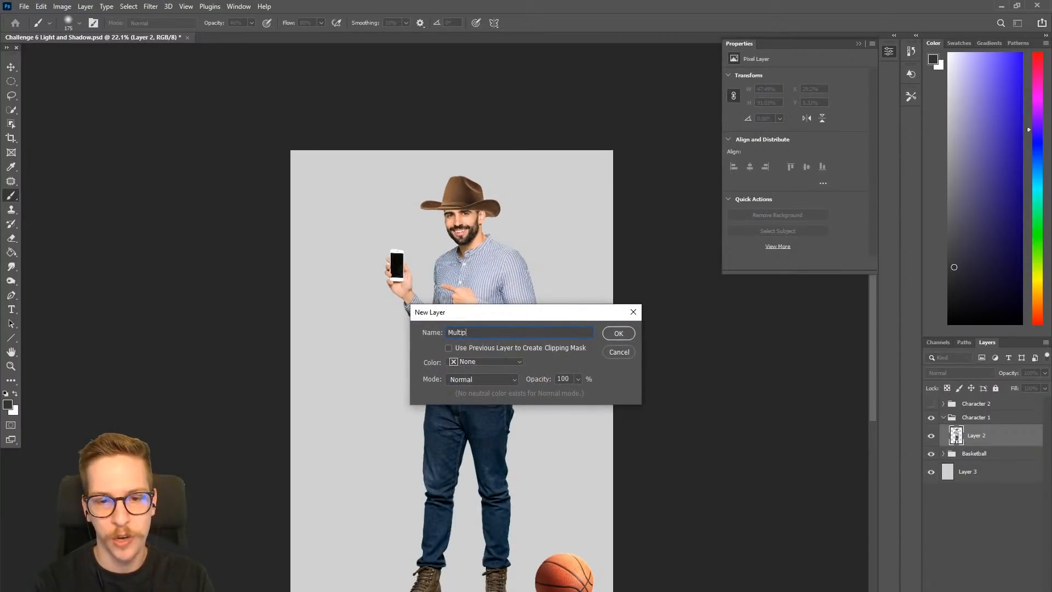
click(465, 379)
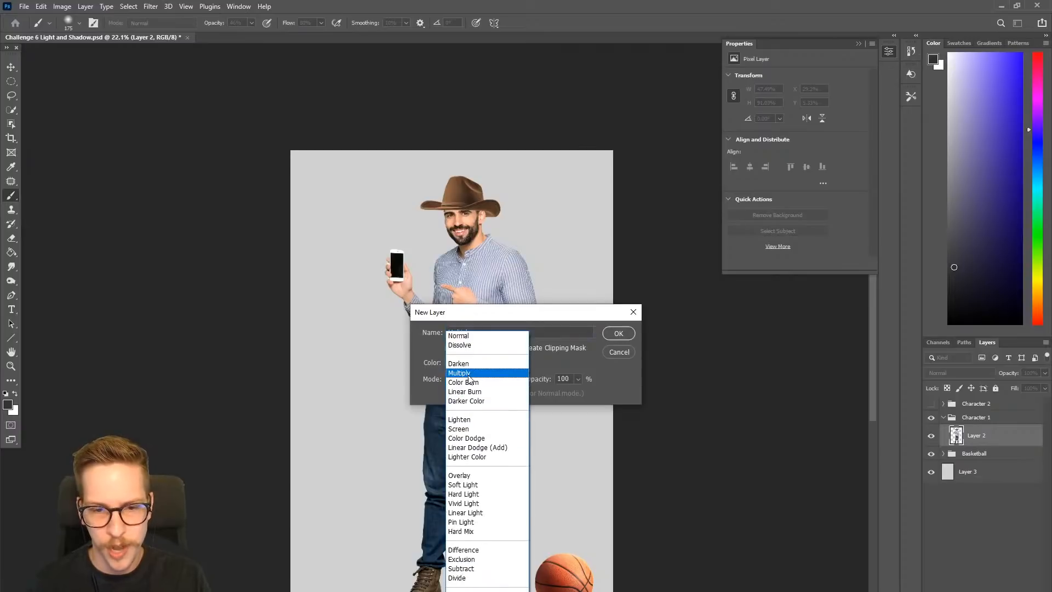
click(466, 377)
click(618, 333)
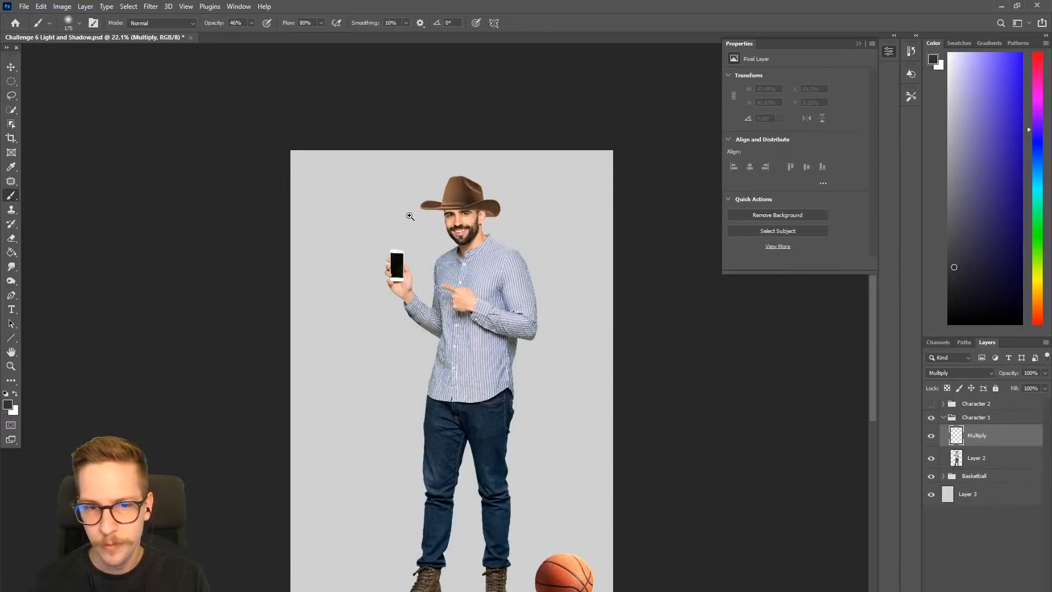
- Quick-select the man's face and ear on Layer 2, subtracting the hat brim and background from the selection
click(415, 219)
key(w)
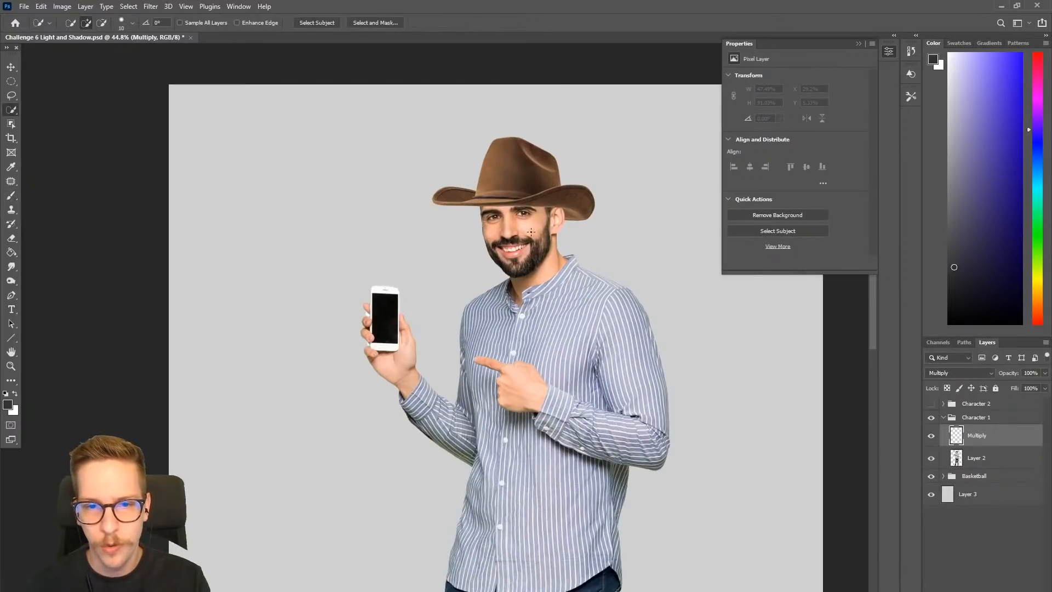
click(971, 456)
drag(378, 246, 415, 273)
mouse_move(415, 272)
mouse_down()
mouse_move(323, 279)
mouse_move(72, 340)
mouse_up()
mouse_move(466, 253)
mouse_down()
mouse_move(371, 262)
mouse_move(334, 206)
mouse_up()
mouse_move(451, 234)
mouse_down()
mouse_move(402, 218)
mouse_move(512, 219)
mouse_move(511, 292)
mouse_move(483, 358)
mouse_move(373, 292)
mouse_move(320, 208)
mouse_move(394, 206)
mouse_up()
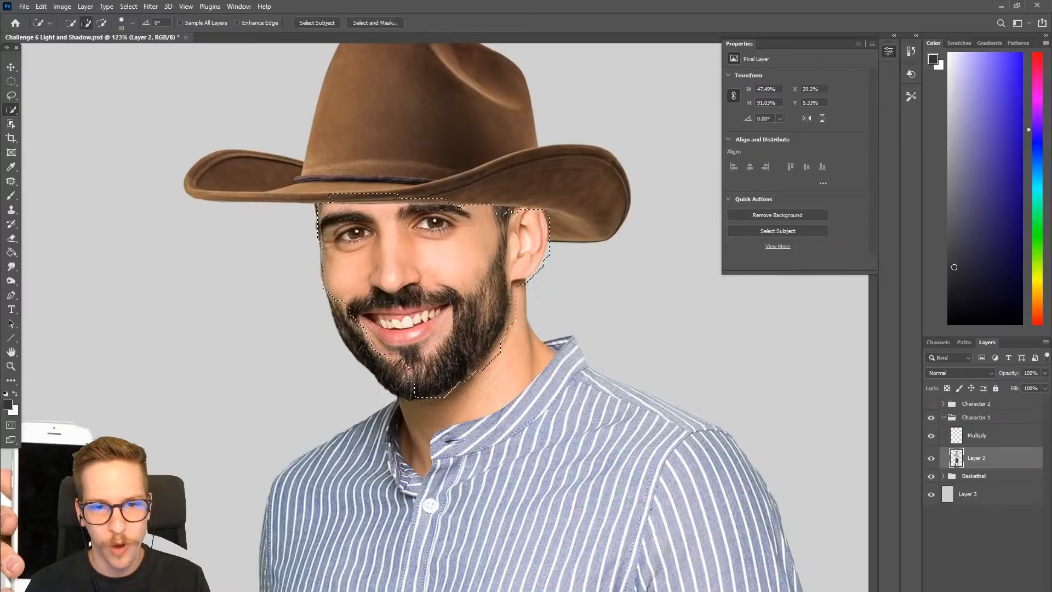
drag(547, 211, 548, 212)
drag(457, 198, 327, 199)
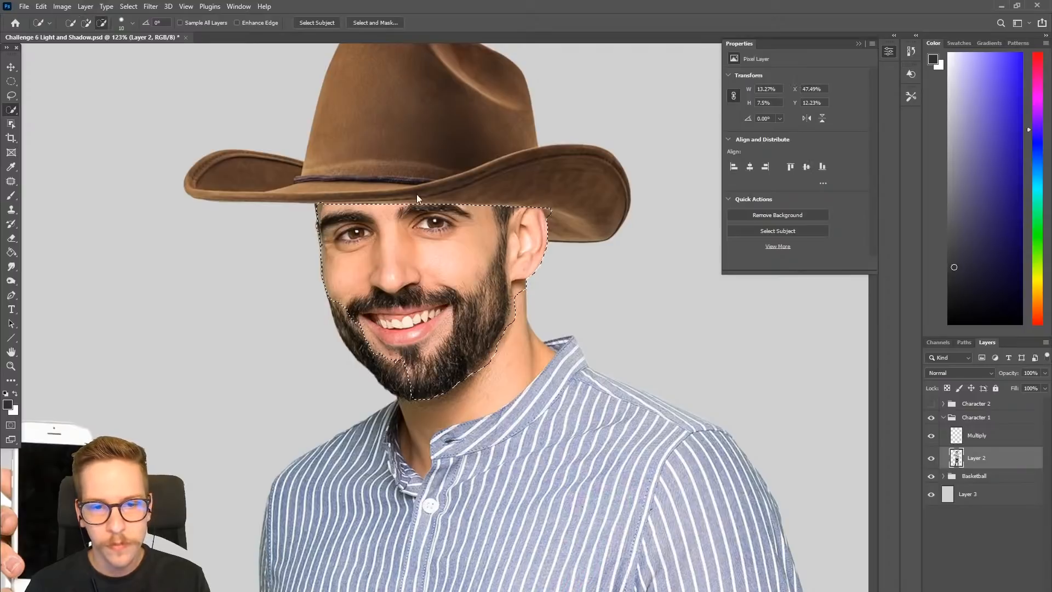
- Paint a gray-violet hat shadow across the selected upper face on the Multiply layer with a size 125 brush at 100% opacity, and deselect
scroll(546, 318, down, 4)
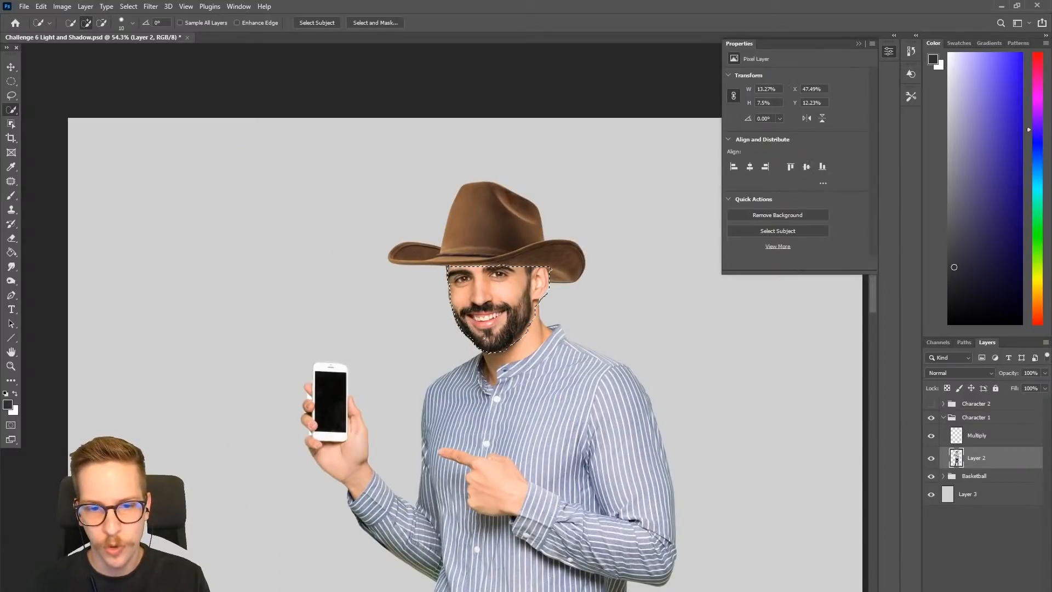
click(976, 435)
key(b)
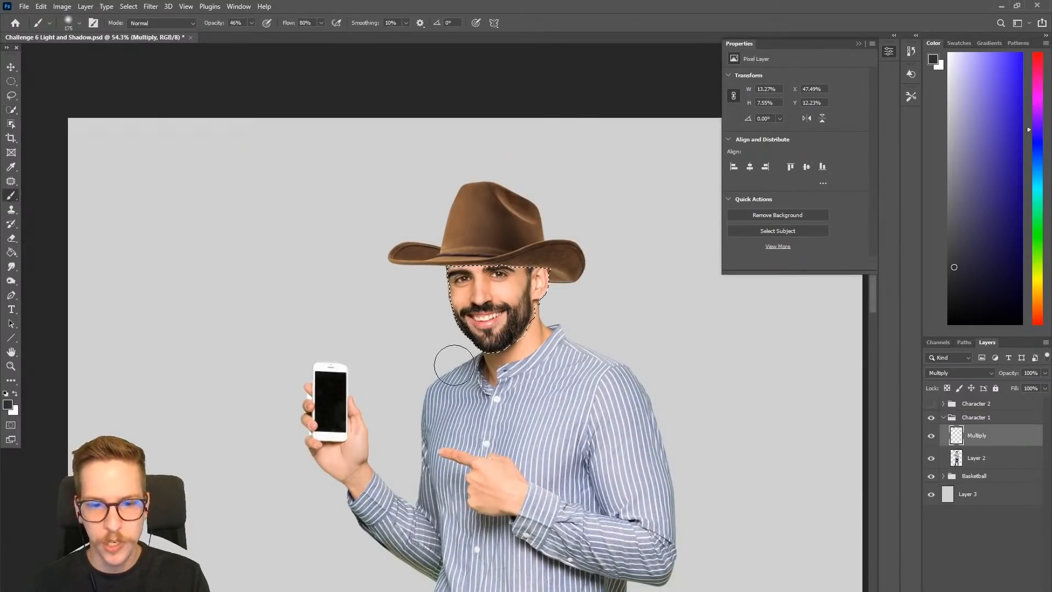
key(bracketleft)
key(bracketleft)
click(955, 191)
click(251, 24)
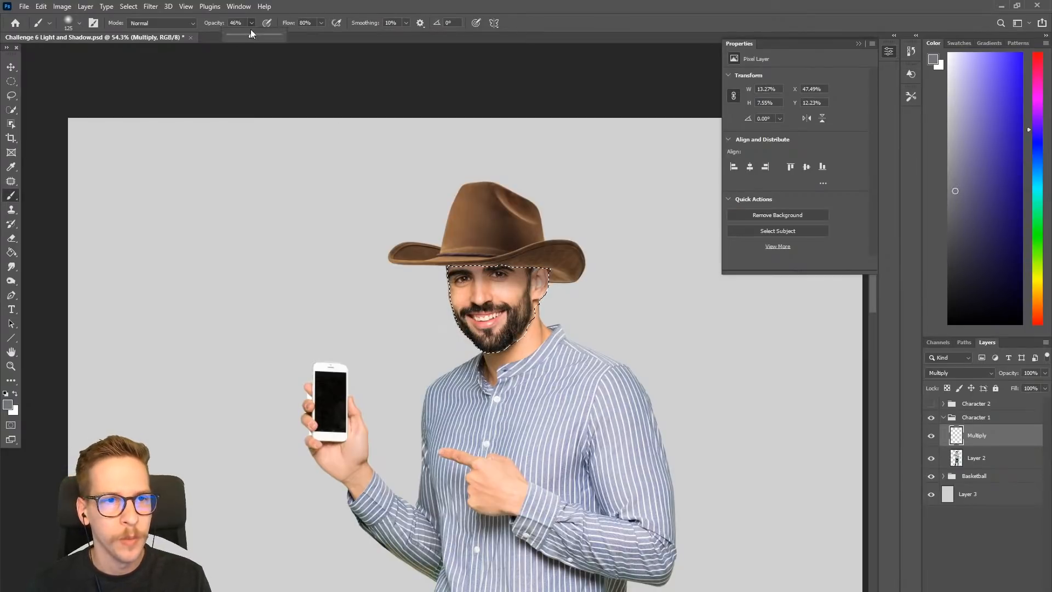
drag(253, 36, 364, 47)
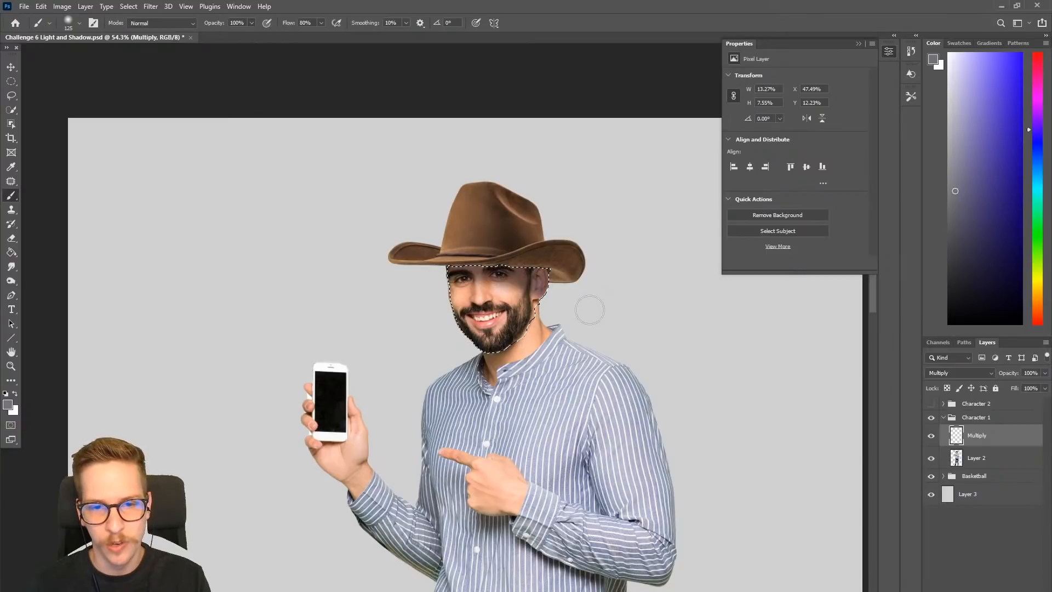
key(ctrl+d)
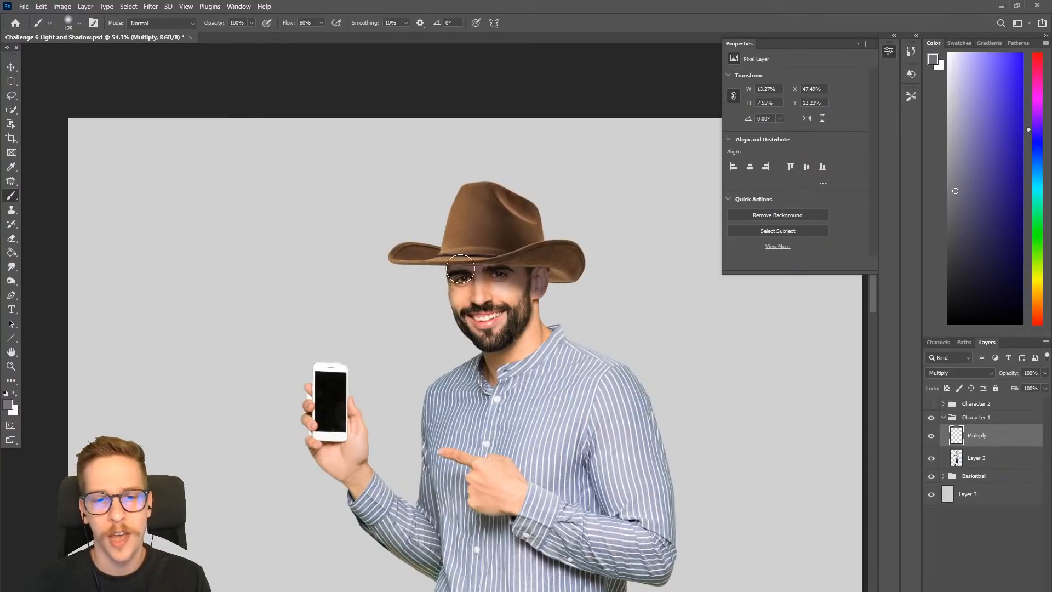
- Choose a darker blue-gray painting color and set the brush size to 125 for the face shadow on the Multiply layer
drag(517, 282, 568, 312)
drag(682, 368, 442, 322)
drag(526, 385, 515, 396)
drag(485, 332, 565, 296)
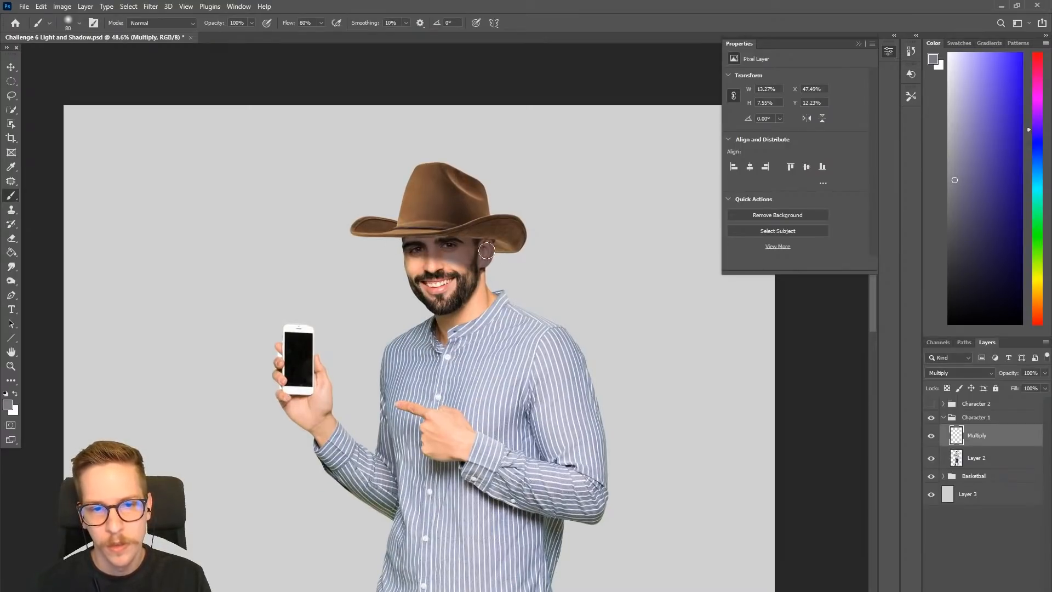
drag(953, 201, 957, 226)
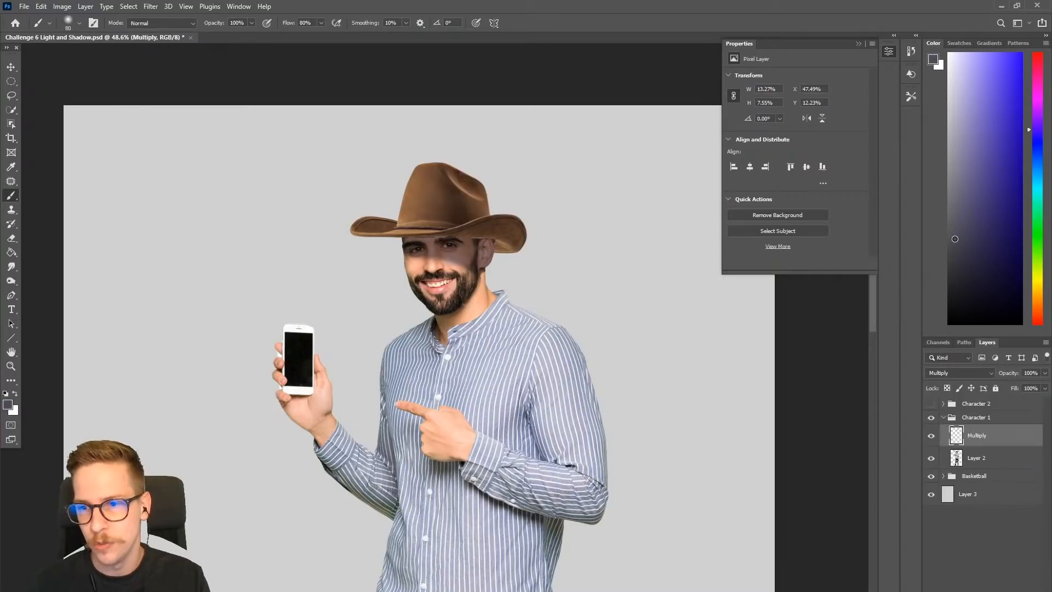
mouse_move(462, 263)
mouse_down()
mouse_move(488, 254)
mouse_move(467, 274)
mouse_up()
key(])
key(])
key(])
key(])
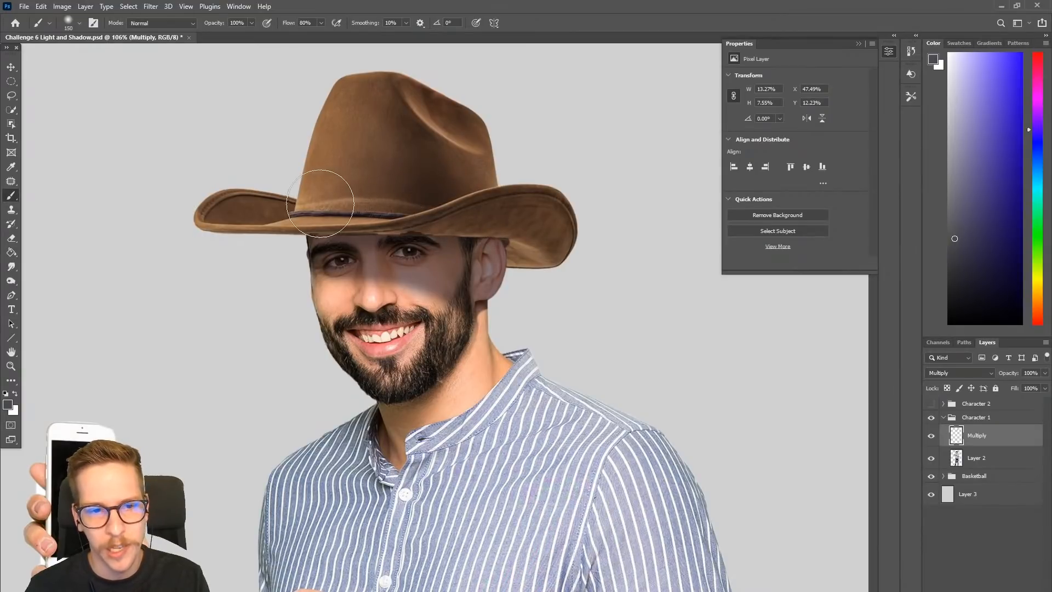
click(955, 259)
key(bracketleft)
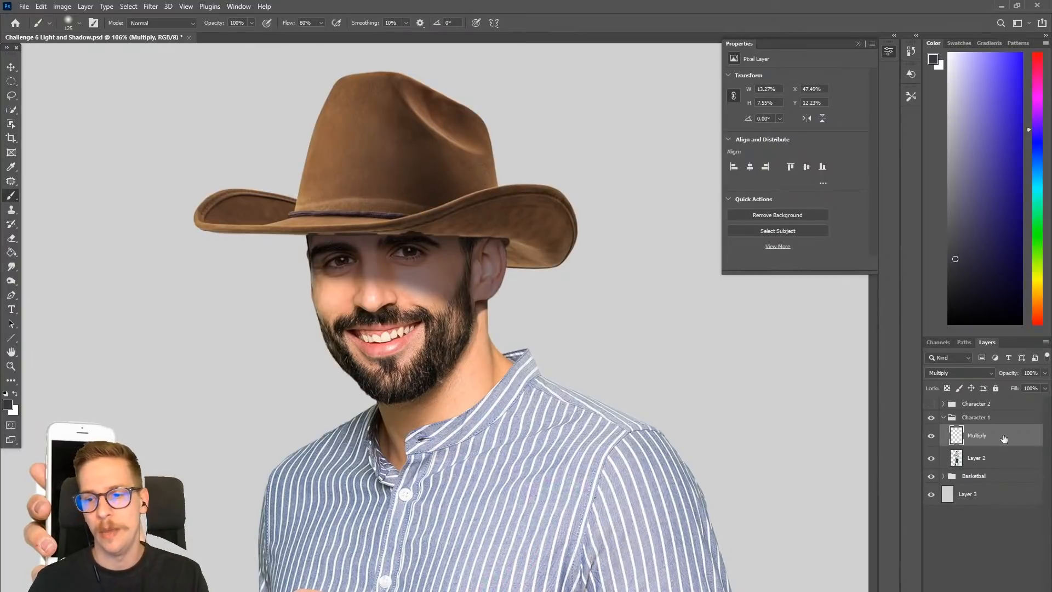
- Create a new layer above the Multiply layer in the Character 1 group and set its blend mode to Multiply
scroll(531, 296, down, 5)
key(ctrl+shift+n)
key(Return)
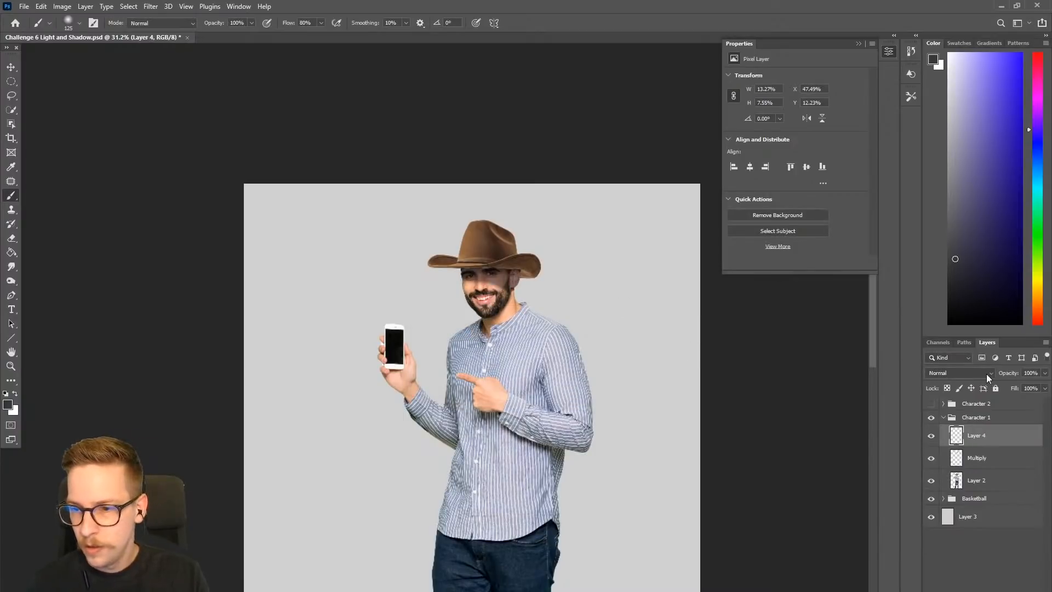
click(990, 376)
click(962, 403)
scroll(692, 373, down, 5)
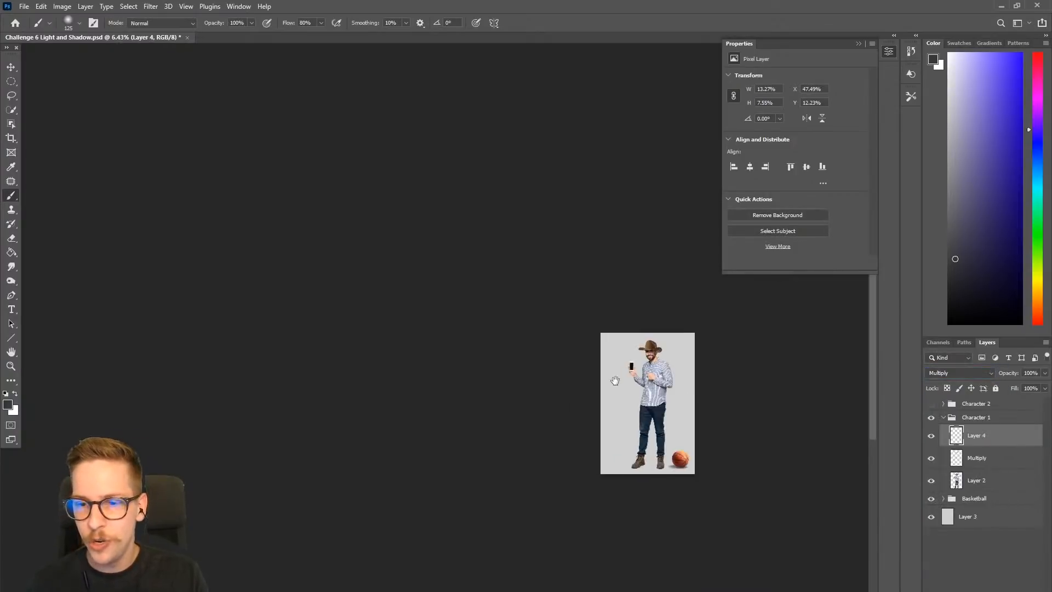
- Fill the whole new layer with the dark blue-gray foreground color using the Paint Bucket
drag(618, 386, 530, 334)
drag(609, 408, 721, 385)
drag(622, 348, 649, 437)
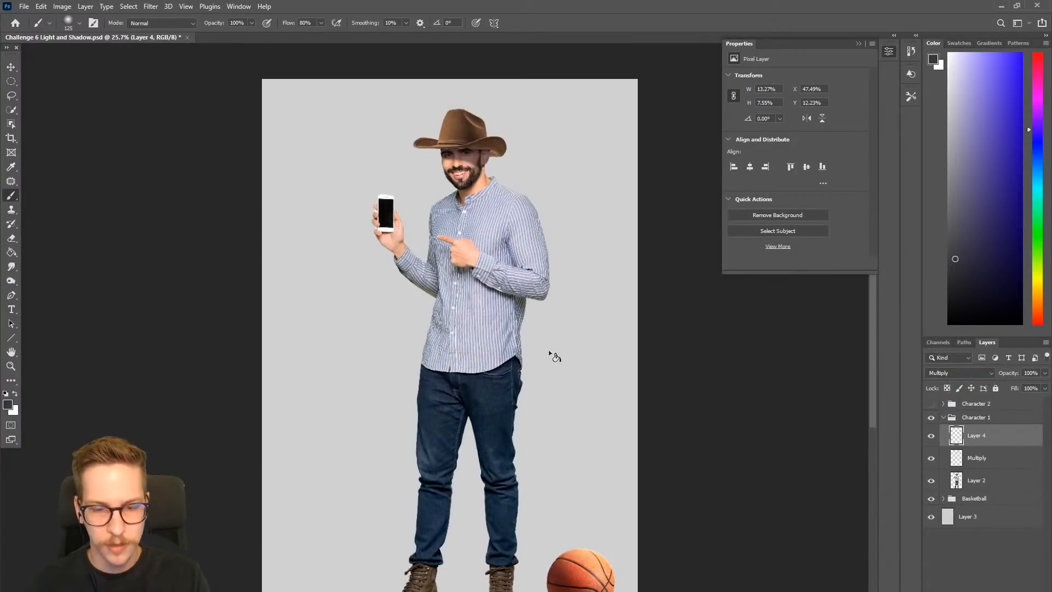
key(g)
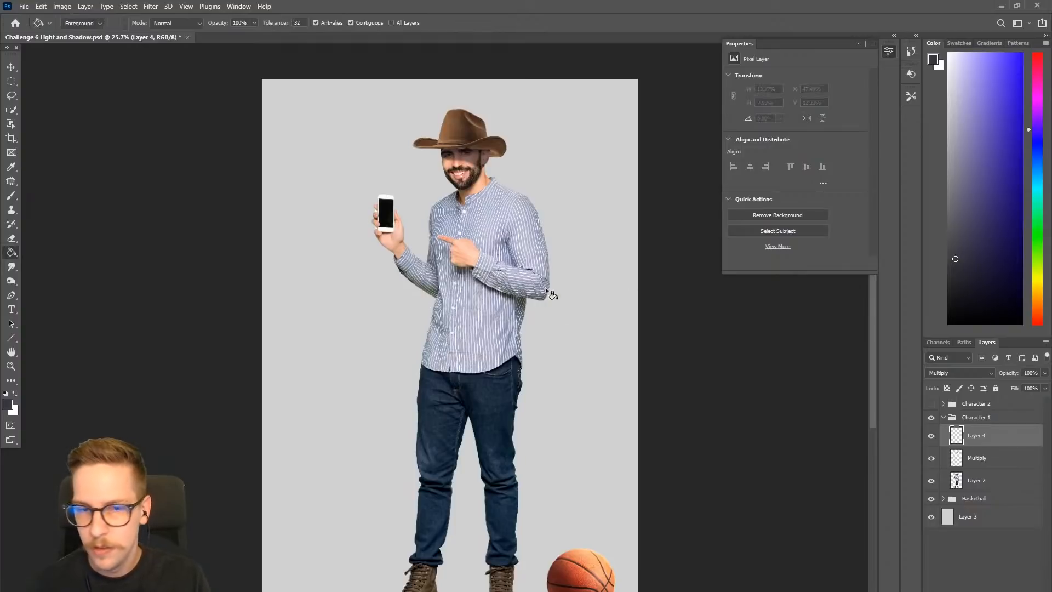
click(528, 265)
- Clip both the Multiply layer and the filled Layer 4 to the man on Layer 2
right_click(1011, 446)
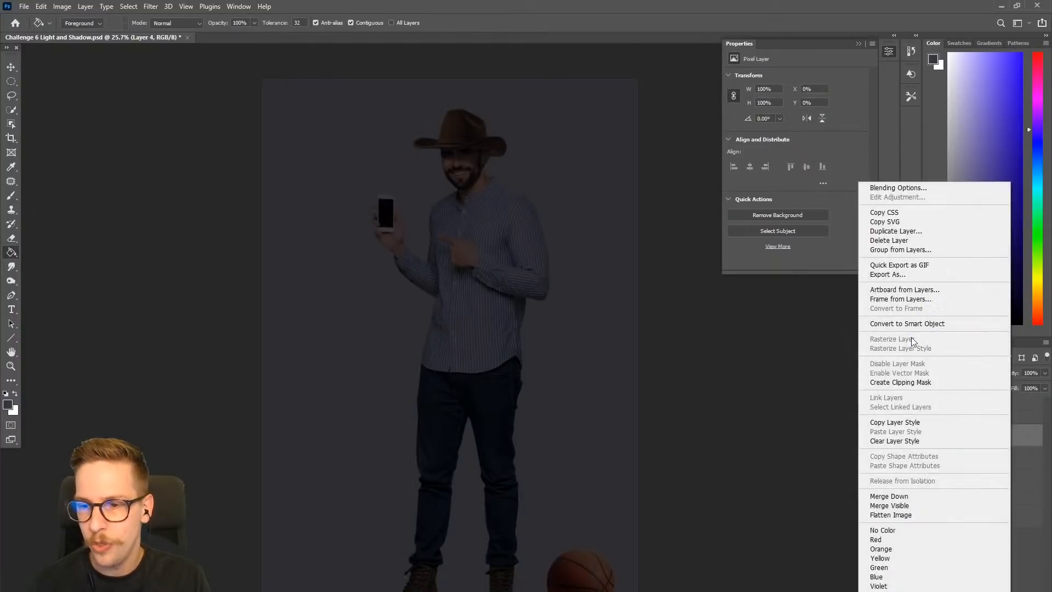
click(910, 382)
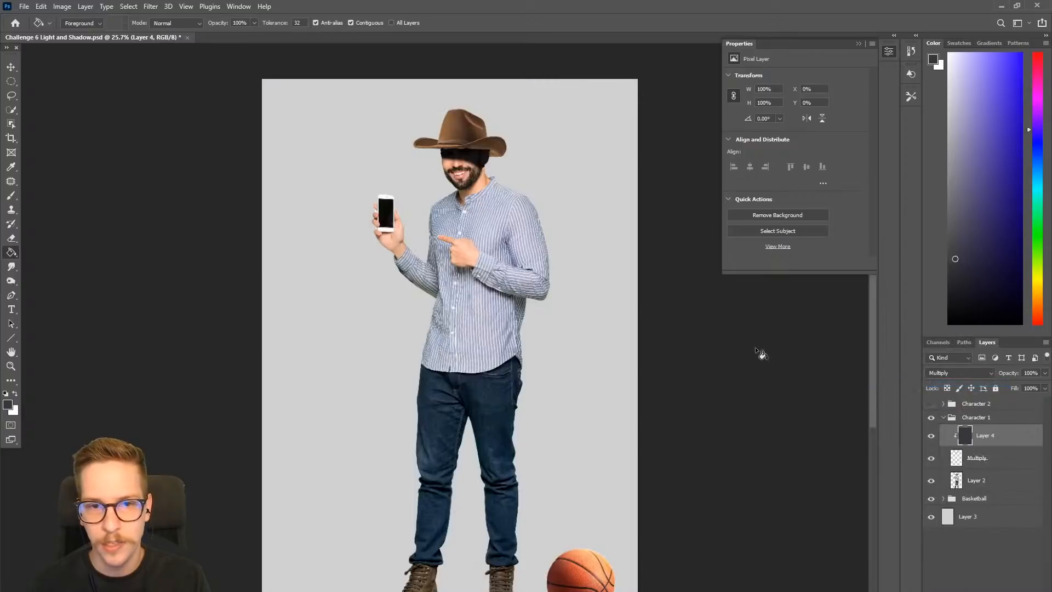
alt+click(988, 444)
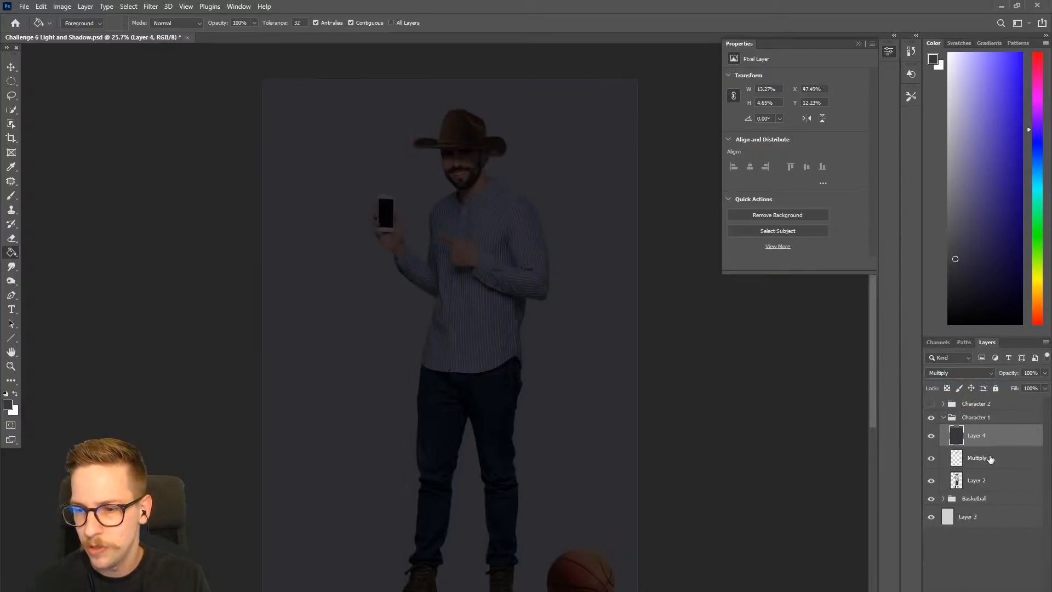
right_click(990, 459)
click(931, 201)
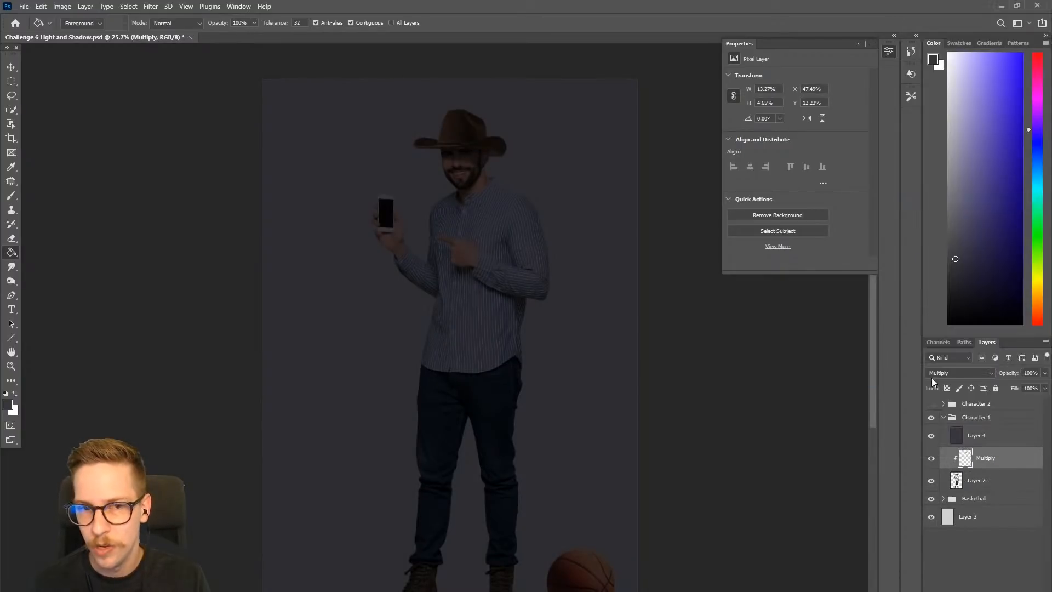
right_click(1013, 434)
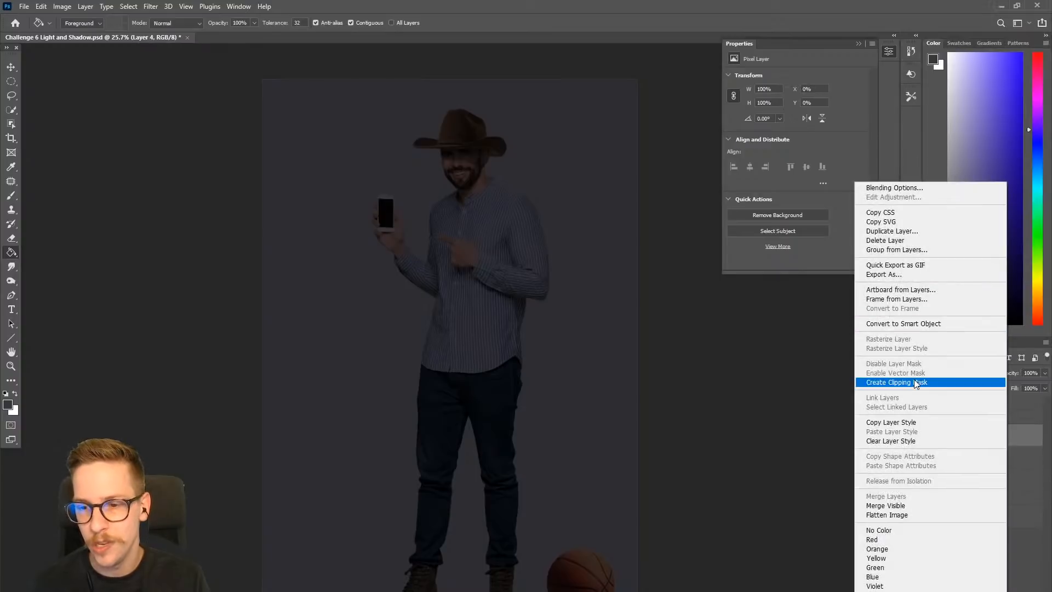
click(913, 382)
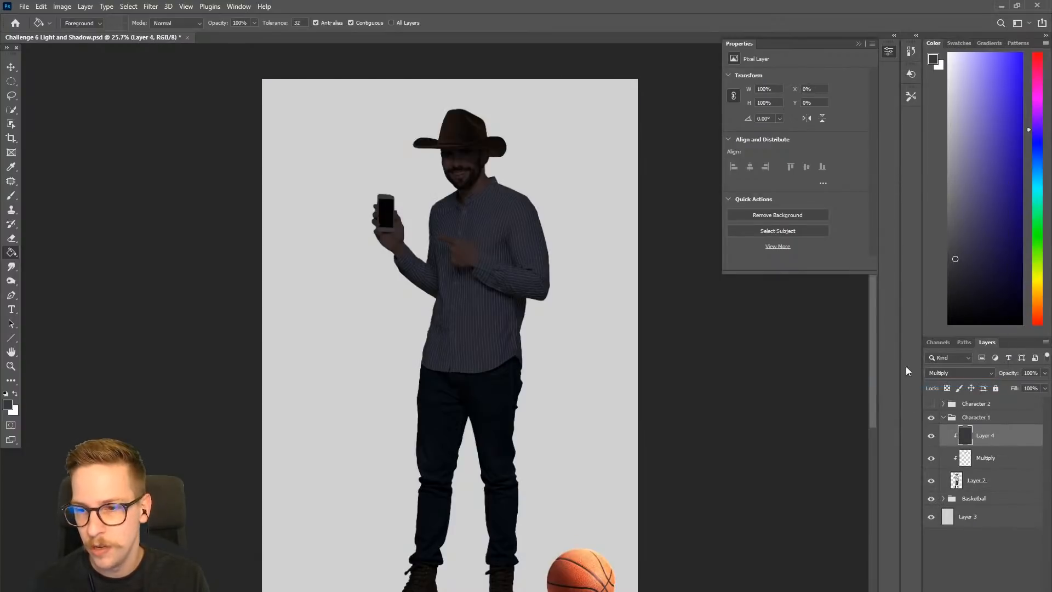
- Refill Layer 4 with a lighter gray-violet and hide the Multiply layer beneath it
drag(956, 188, 956, 169)
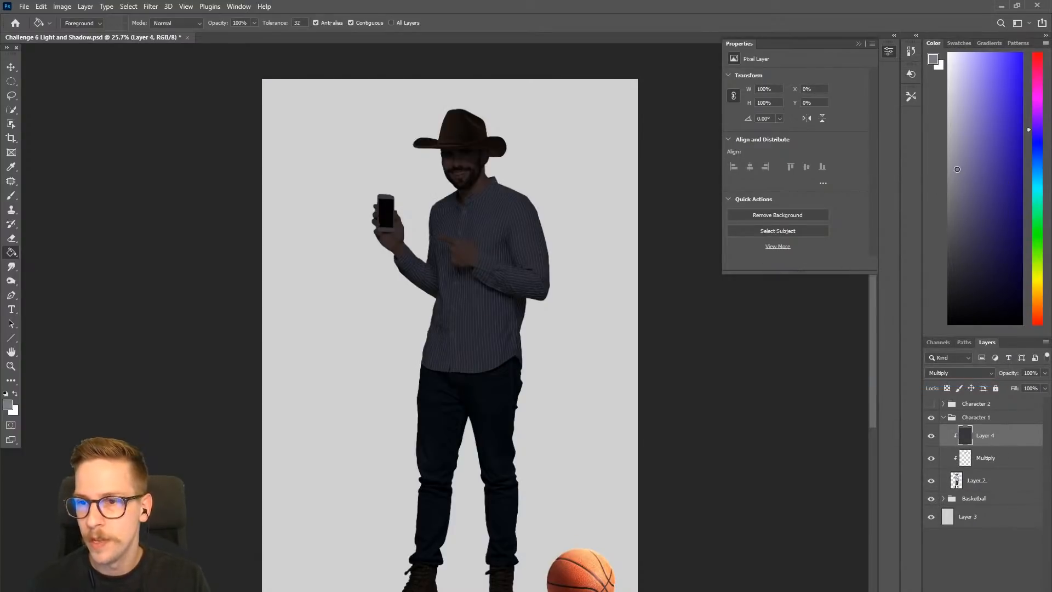
click(506, 252)
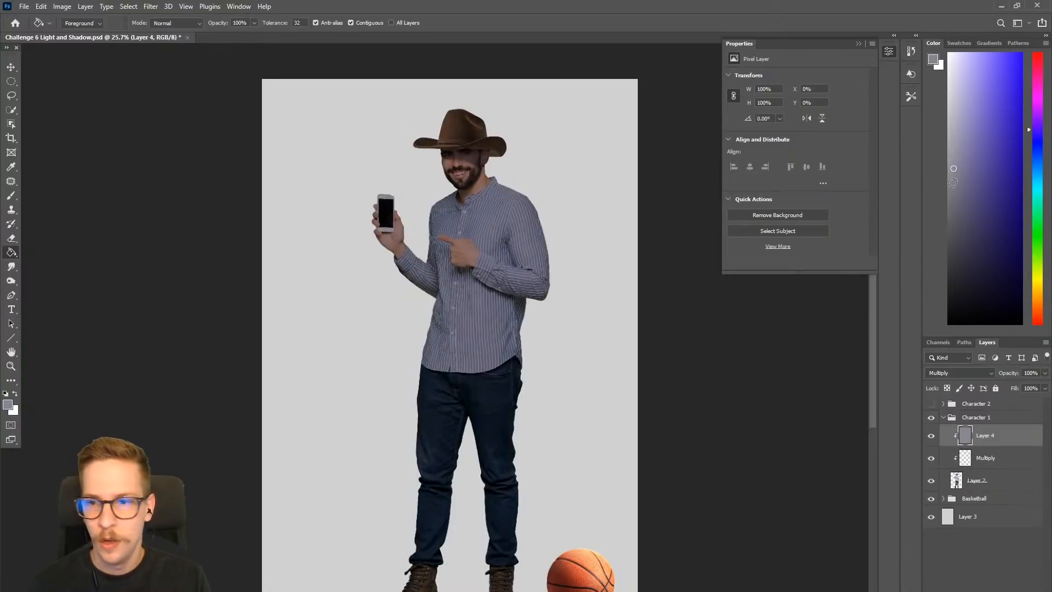
click(931, 457)
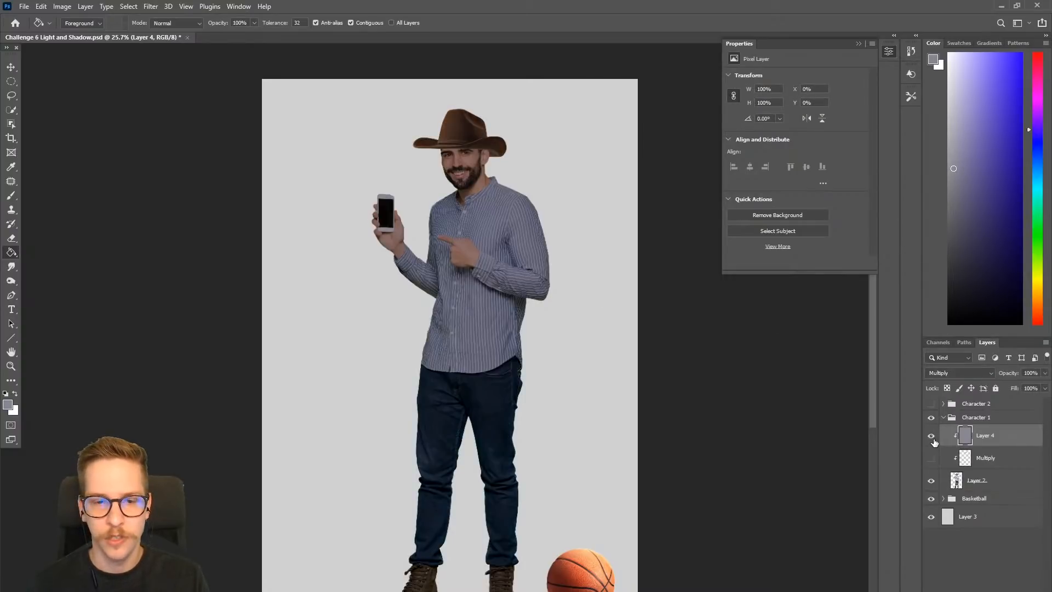
click(931, 435)
- Erase diagonal light streaks across the shirt on Layer 4 with a soft eraser at 51% opacity, reducing its size from 150 to 125
key(e)
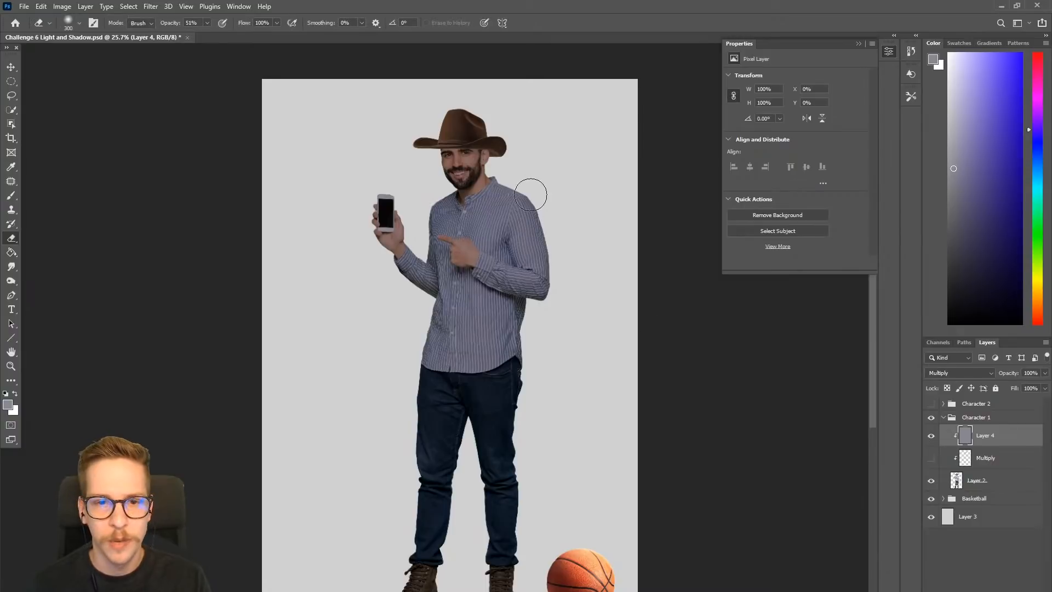
key([)
drag(525, 179, 324, 312)
drag(608, 195, 352, 344)
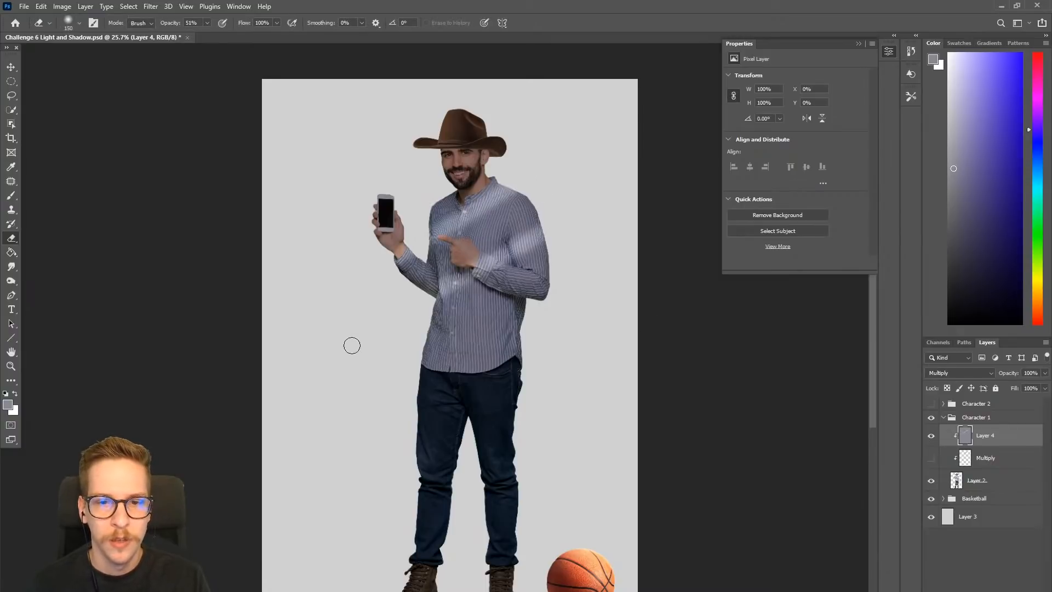
drag(564, 293, 290, 431)
key(ctrl+z)
key([)
drag(556, 256, 319, 380)
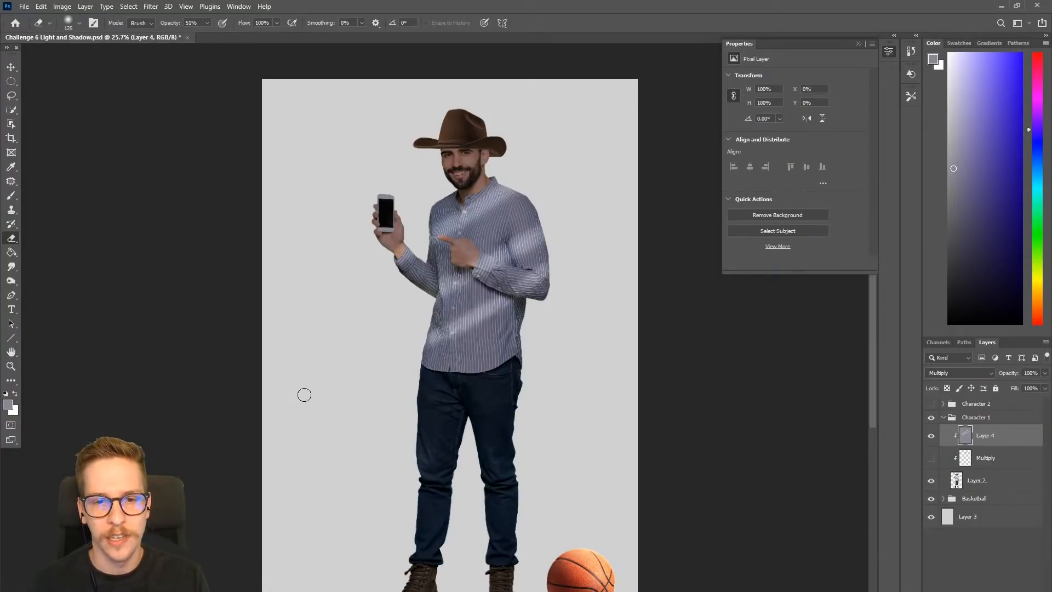
- Erase a thinner diagonal streak across the shoulder and pointing hand with a size 100 eraser, undoing the unsuitable attempts
key([)
drag(537, 202, 321, 308)
key(ctrl+z)
drag(575, 178, 387, 306)
key(ctrl+z)
drag(586, 178, 396, 305)
key(ctrl+z)
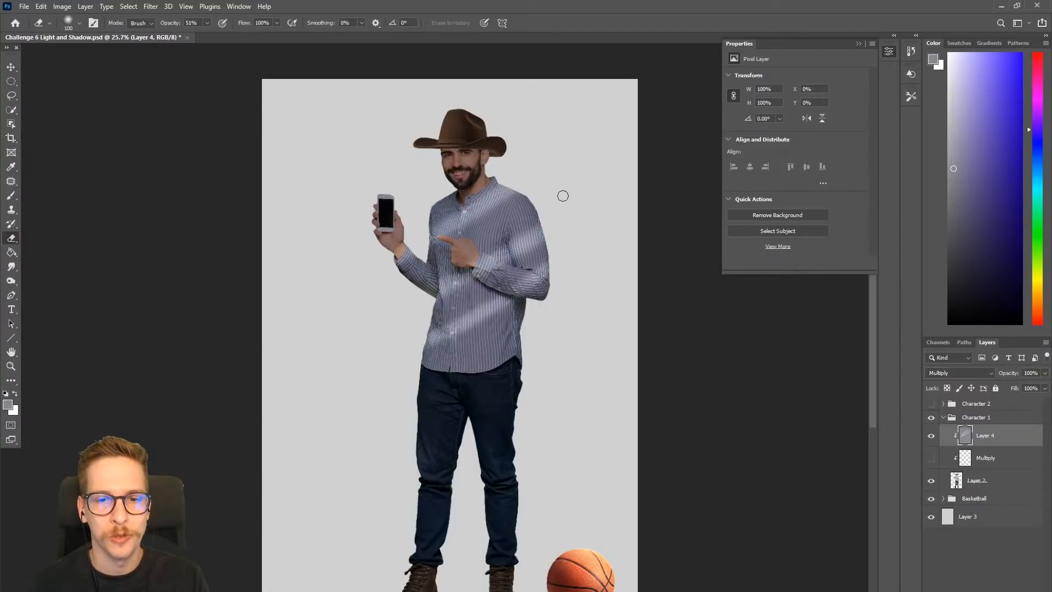
drag(565, 195, 372, 312)
- Erase a diagonal light streak across the lower edge of the shirt, undoing and redrawing it until it fits
drag(552, 313, 340, 401)
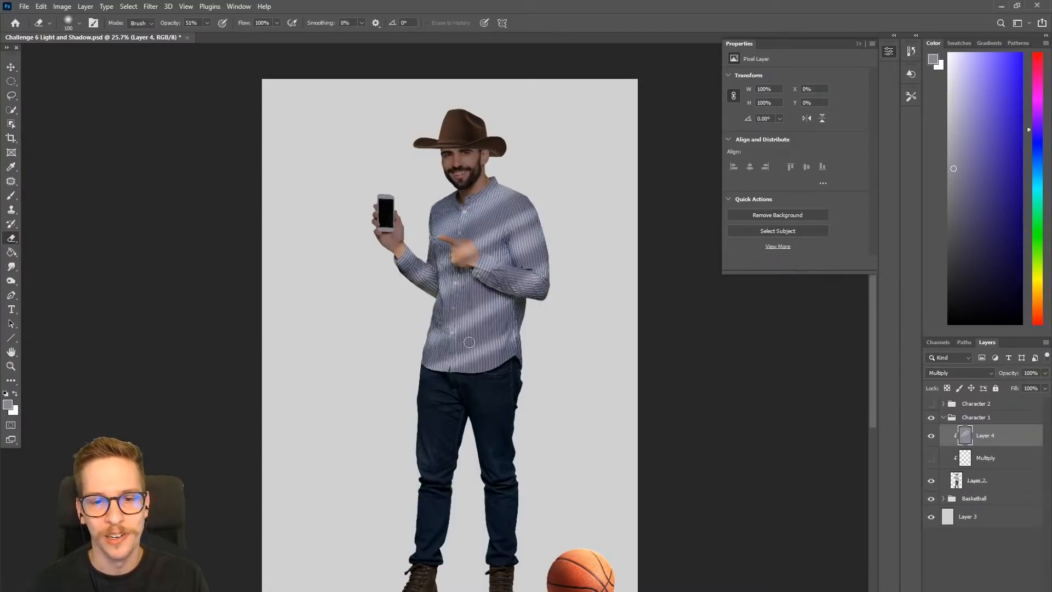
key(ctrl+z)
drag(556, 317, 291, 456)
key(ctrl+z)
drag(551, 321, 284, 448)
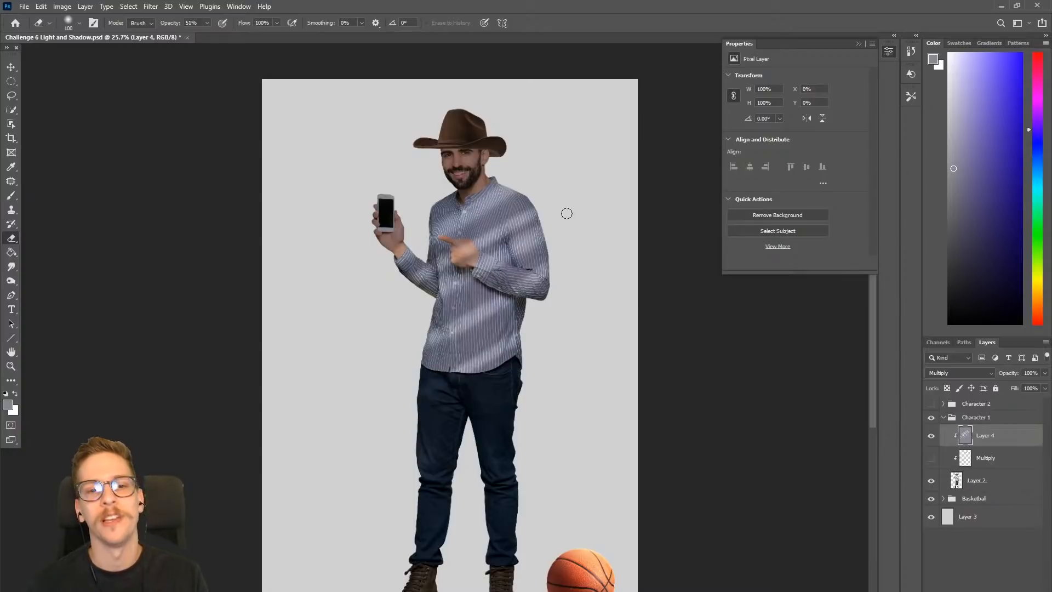
- Erase further thin diagonal streaks from the elbow across the lower shirt with a size 90 eraser
key([)
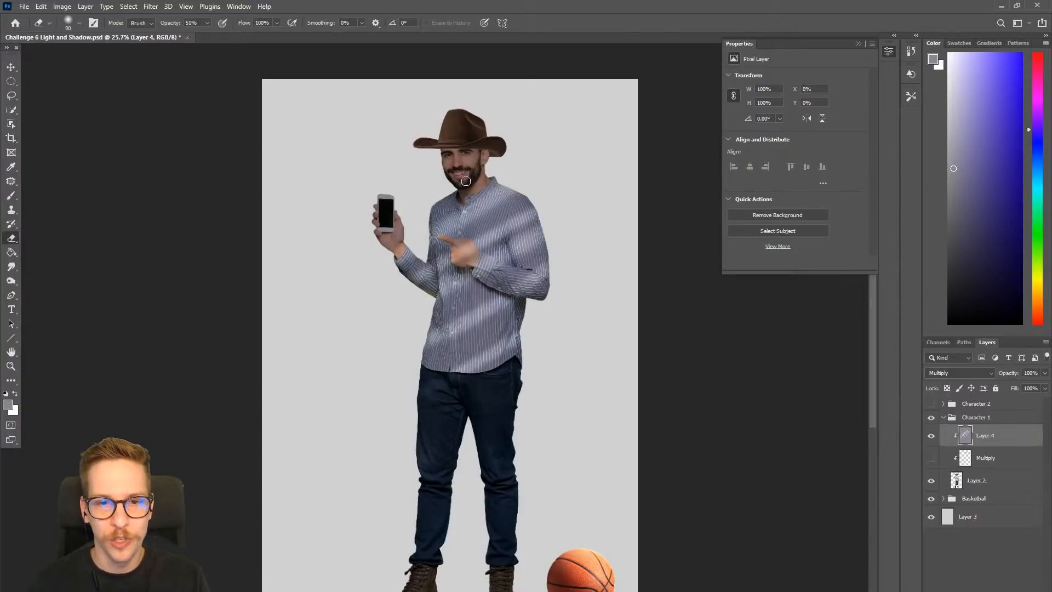
drag(548, 292, 473, 336)
drag(514, 299, 550, 296)
drag(523, 305, 284, 405)
drag(334, 380, 391, 369)
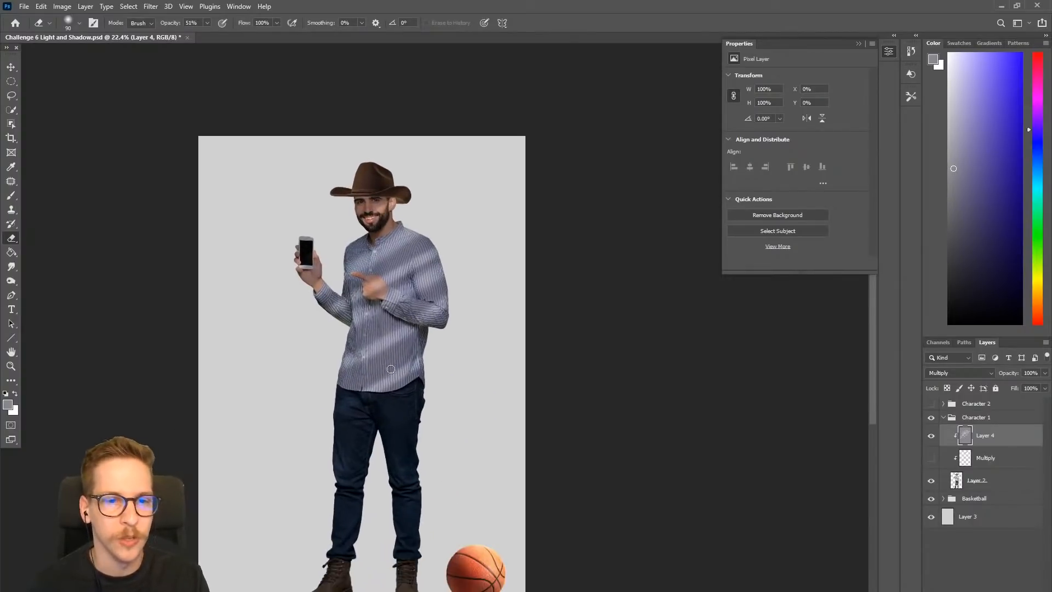
- Collapse and hide the Character 1 group, and show the Character 2 group with the night street scene
click(942, 418)
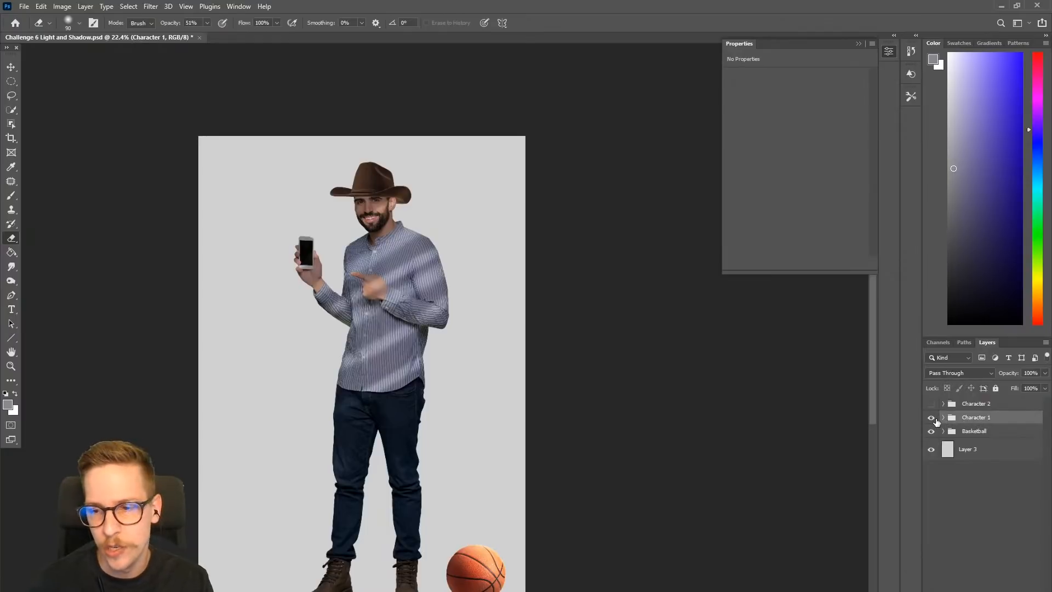
click(930, 417)
click(931, 403)
drag(172, 396, 244, 345)
drag(356, 389, 424, 389)
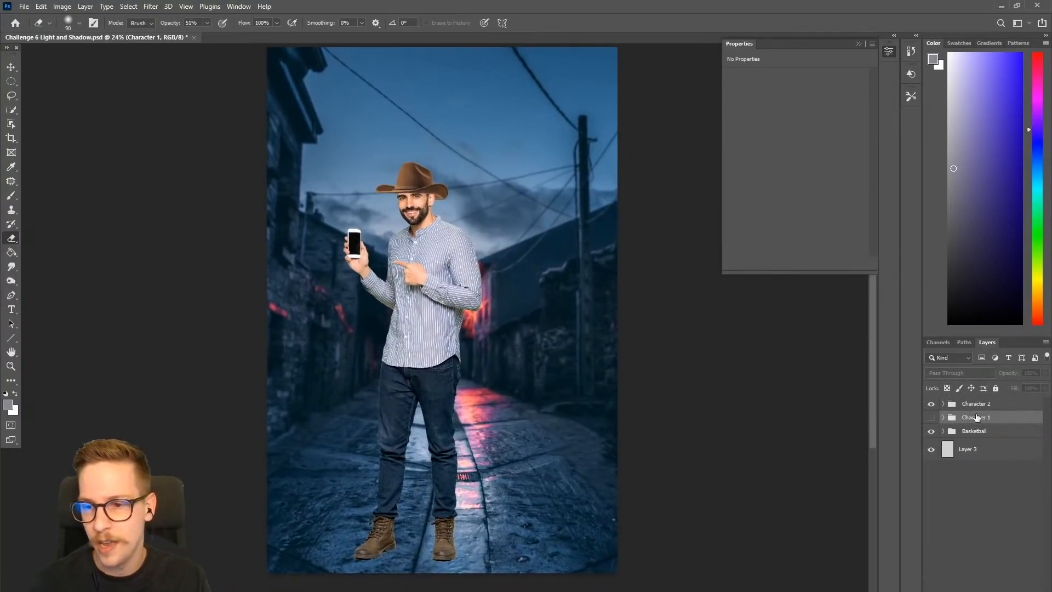
- Expand the Character 2 group, toggle Layer 2 copy off and on to check it, and select that layer
click(943, 403)
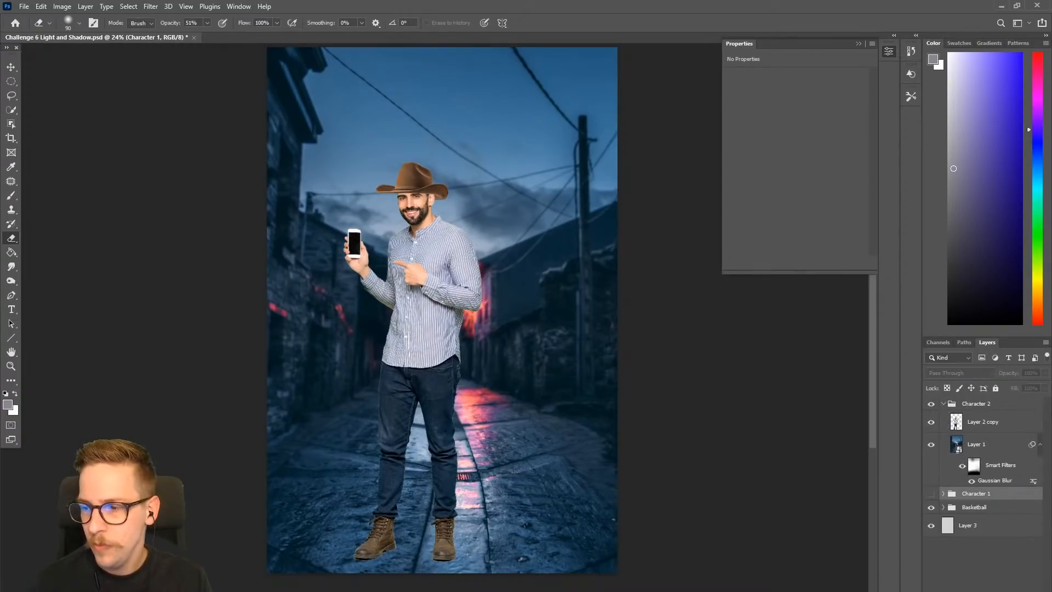
click(932, 425)
click(932, 425)
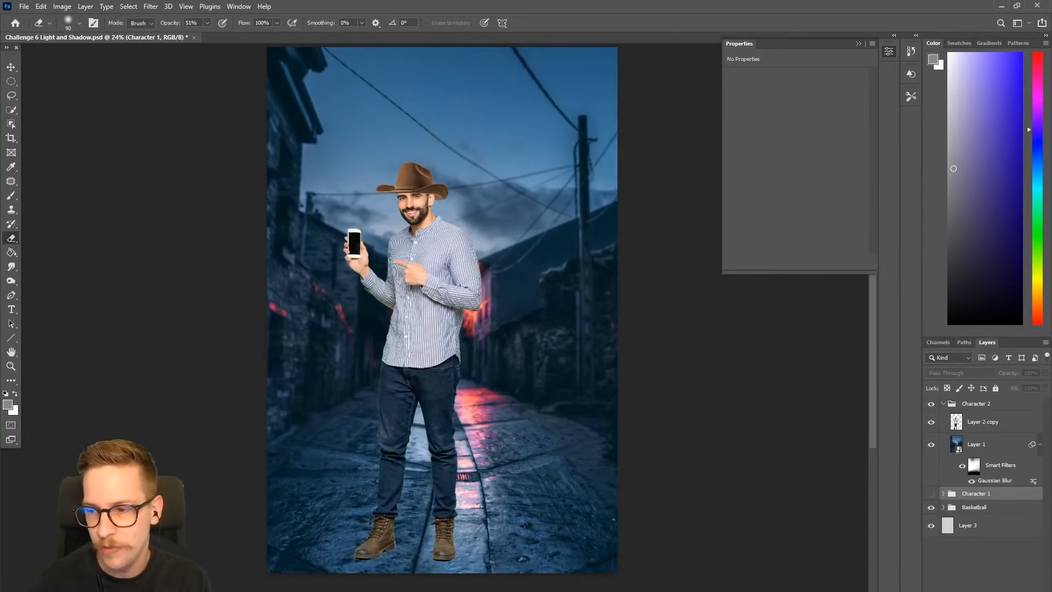
click(974, 426)
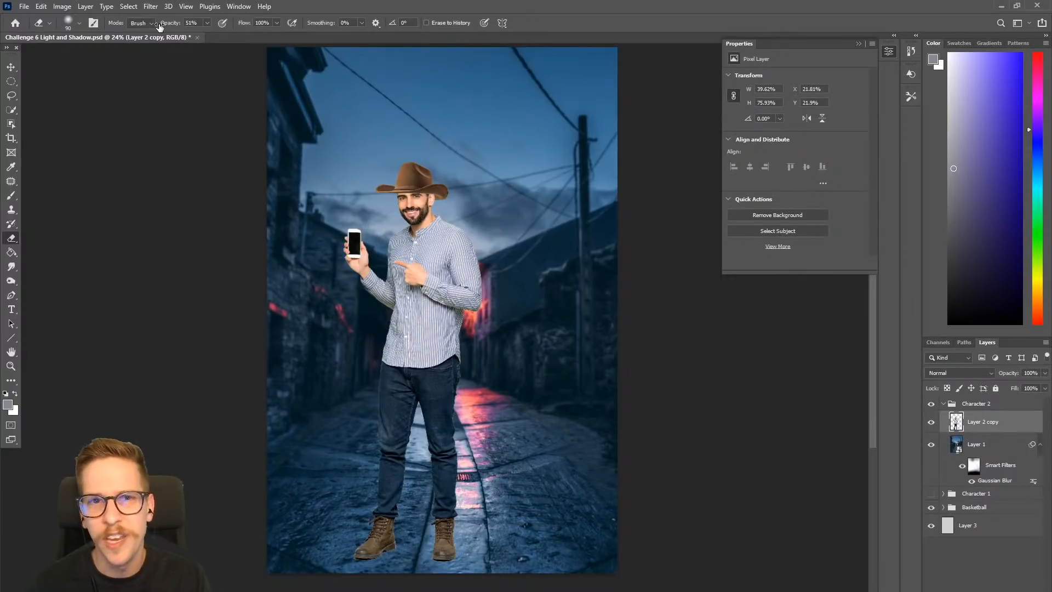
- Add an Exposure adjustment layer above Layer 2 copy and set its exposure to -0.94
click(129, 6)
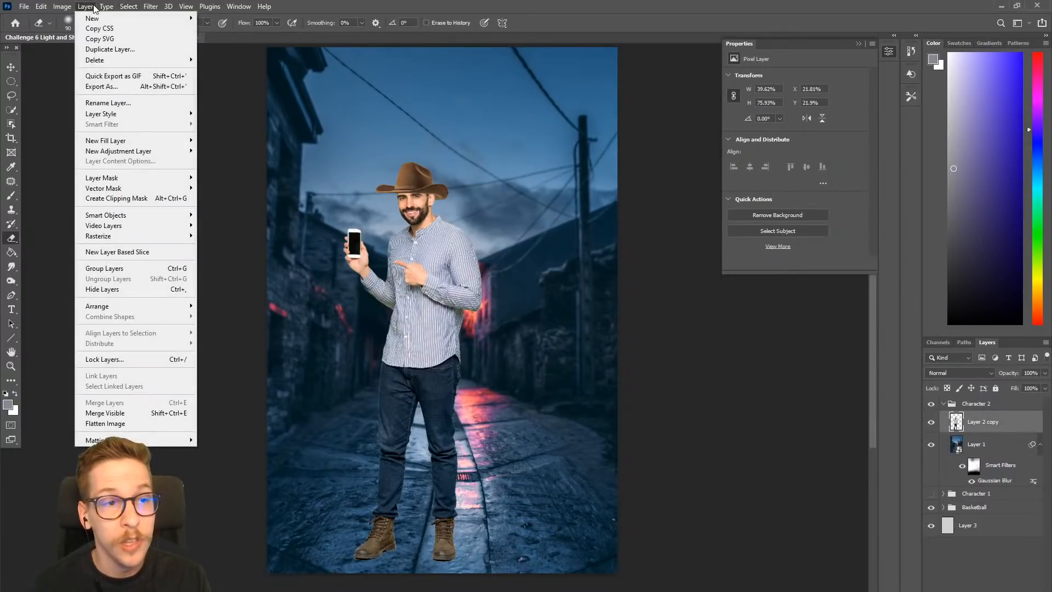
mouse_move(117, 151)
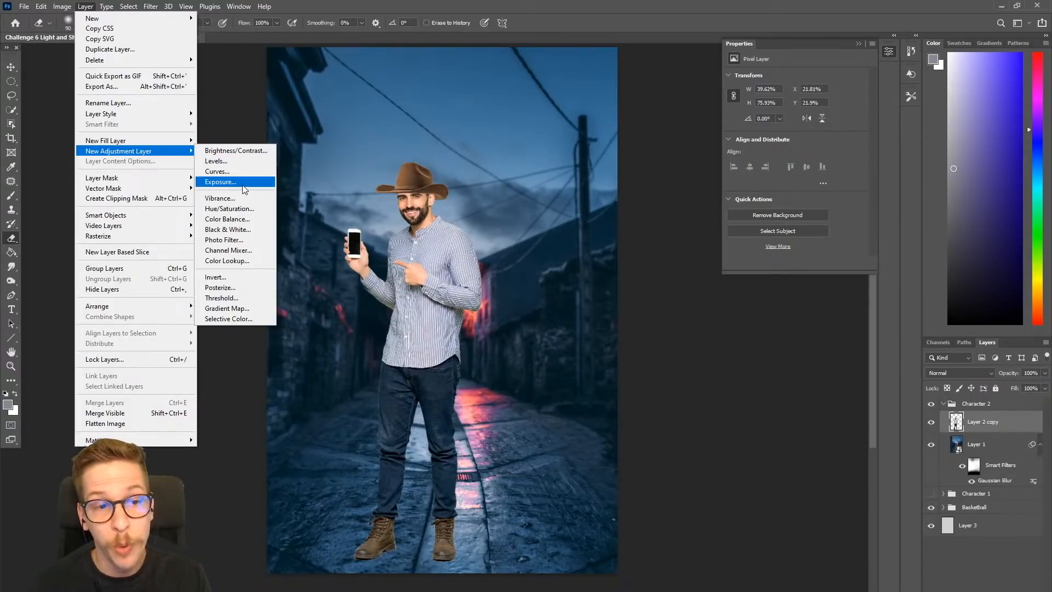
click(242, 182)
click(617, 334)
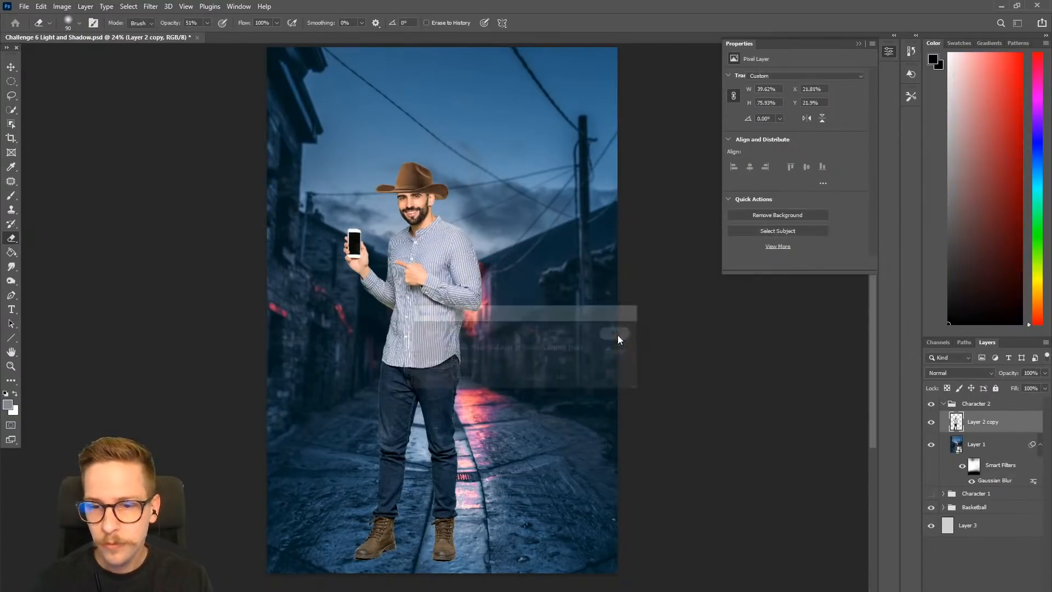
drag(550, 375, 565, 361)
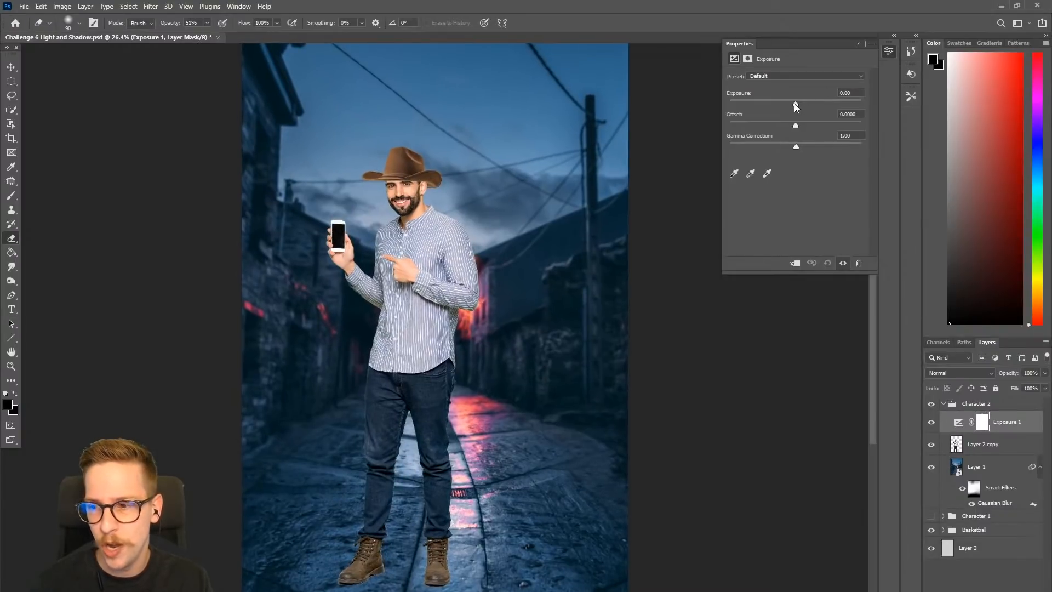
drag(795, 107, 787, 108)
- Clip the Exposure adjustment to Layer 2 copy and darken the man to an exposure of -2.33, toggling the adjustment to compare
right_click(1011, 422)
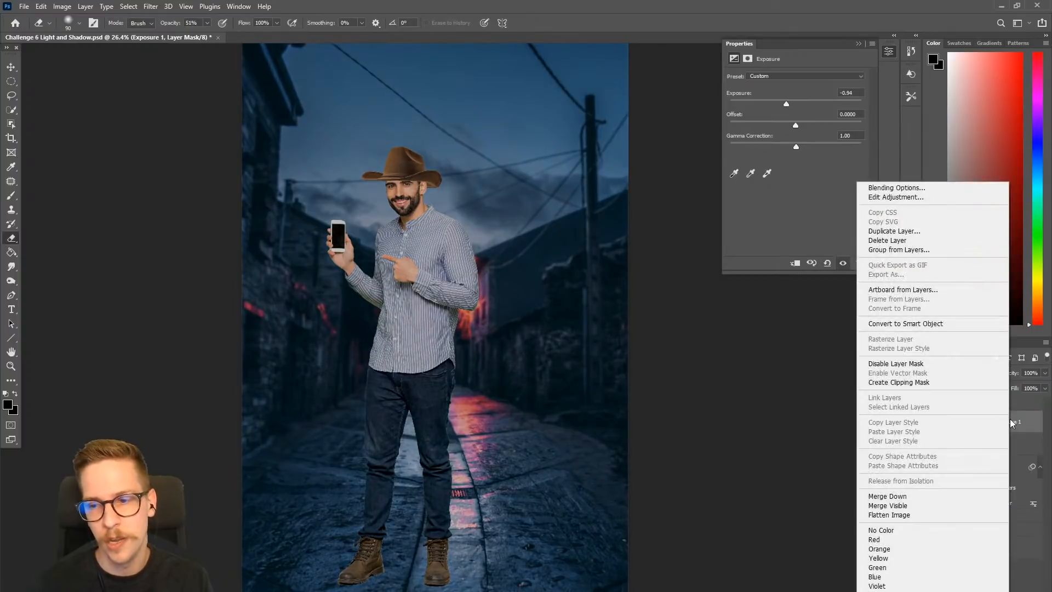
click(929, 383)
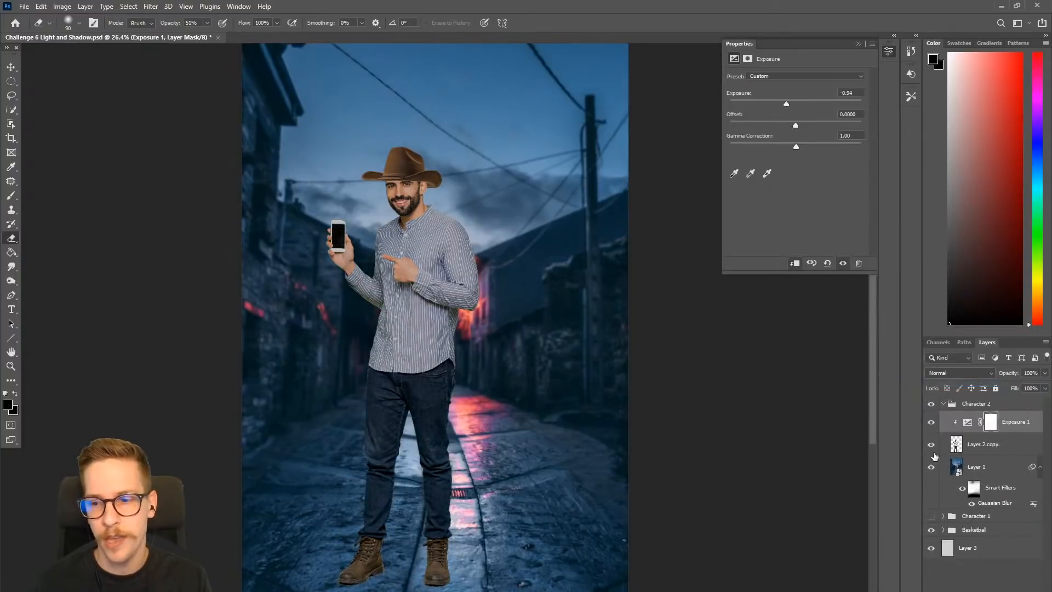
click(930, 420)
click(931, 420)
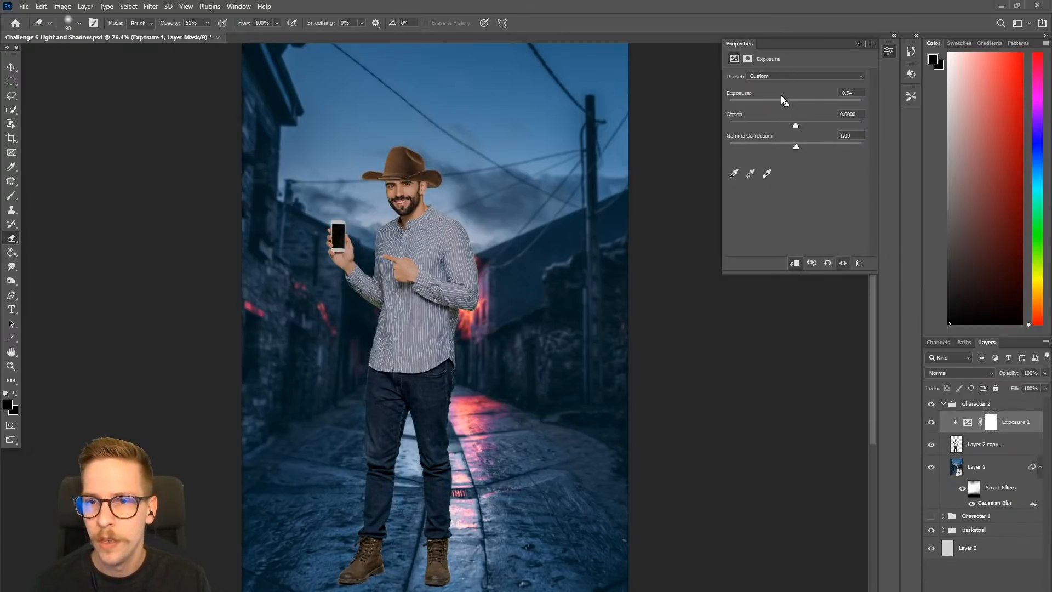
drag(786, 105, 775, 111)
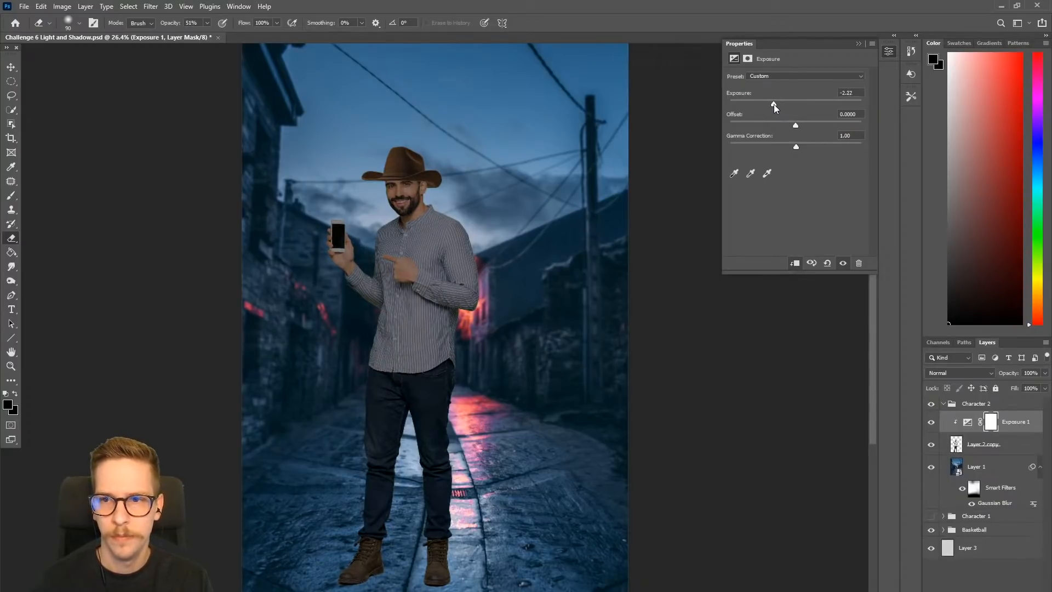
click(930, 424)
click(930, 424)
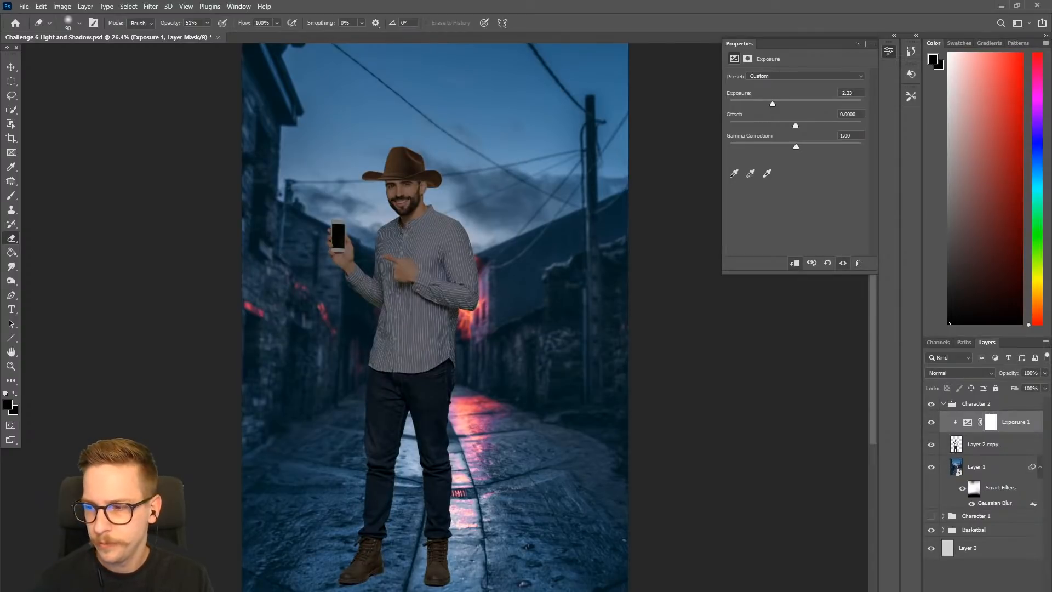
- Add a Color Balance adjustment layer with midtones Cyan-Red at -6 and clip it to the man's layer
click(86, 6)
mouse_move(149, 154)
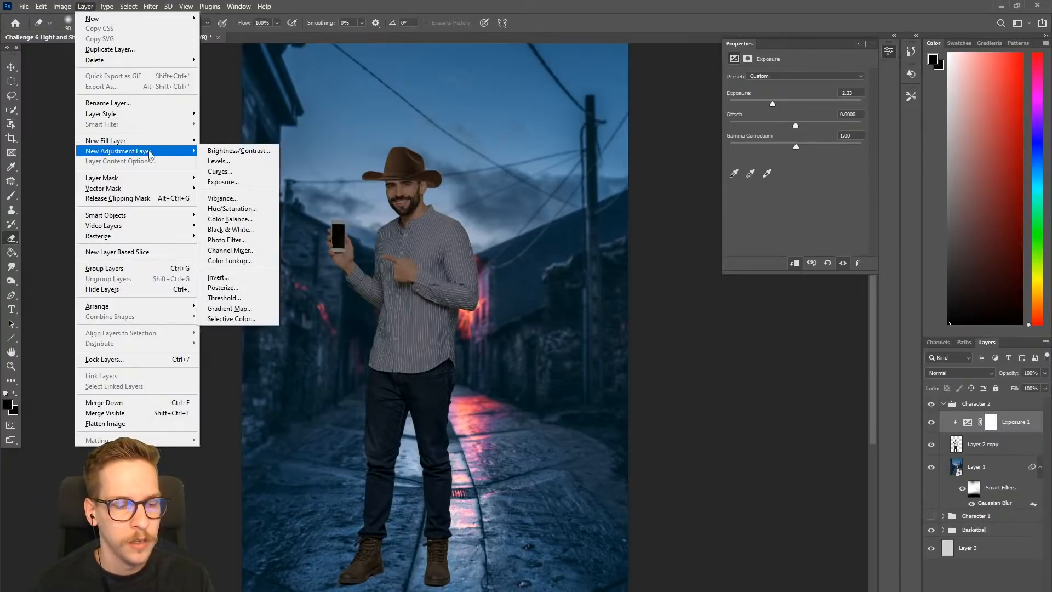
click(230, 219)
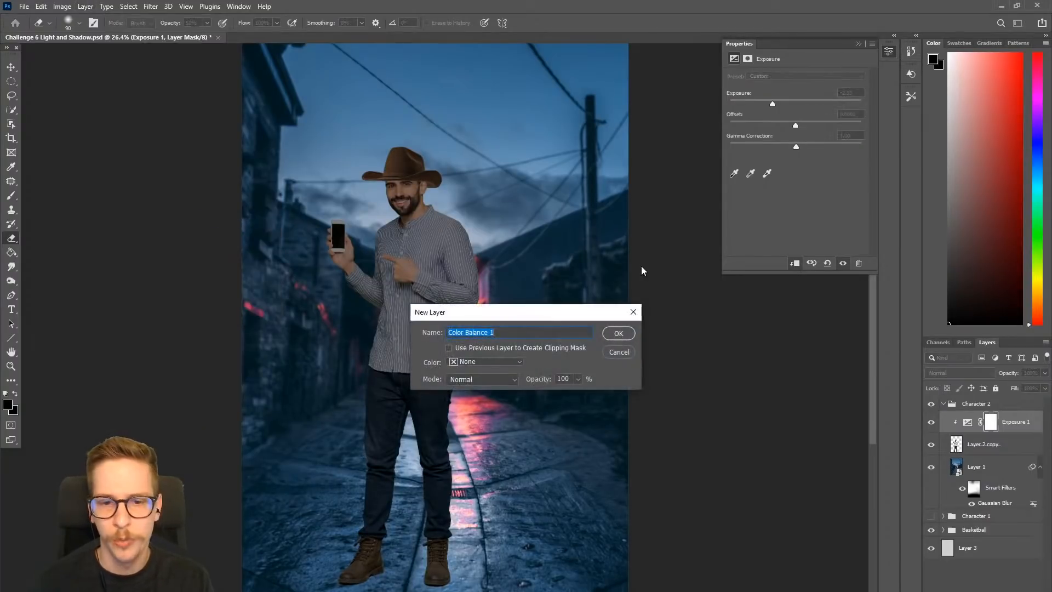
click(632, 336)
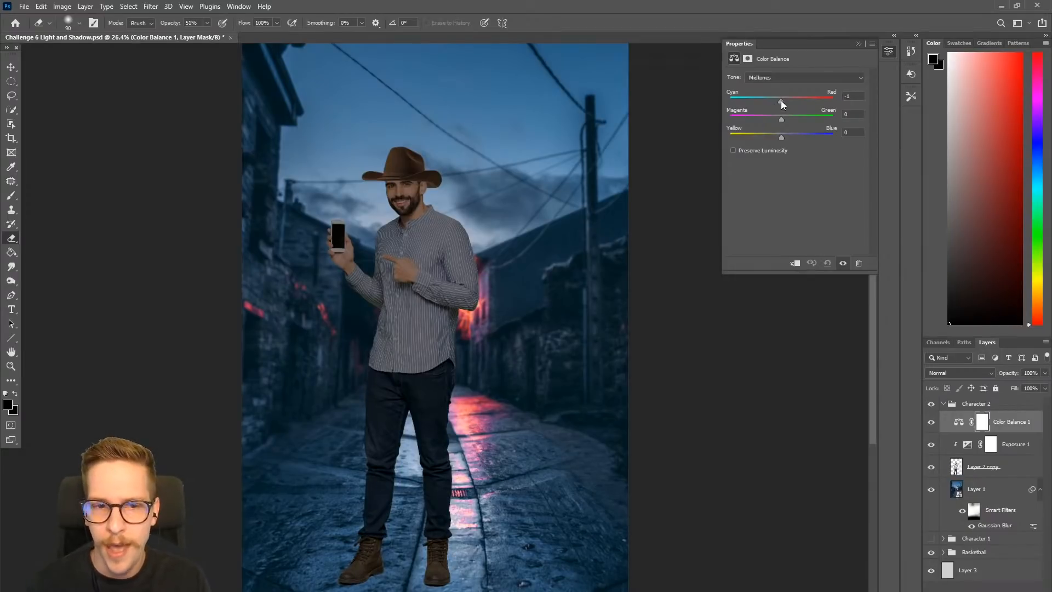
drag(781, 104, 778, 105)
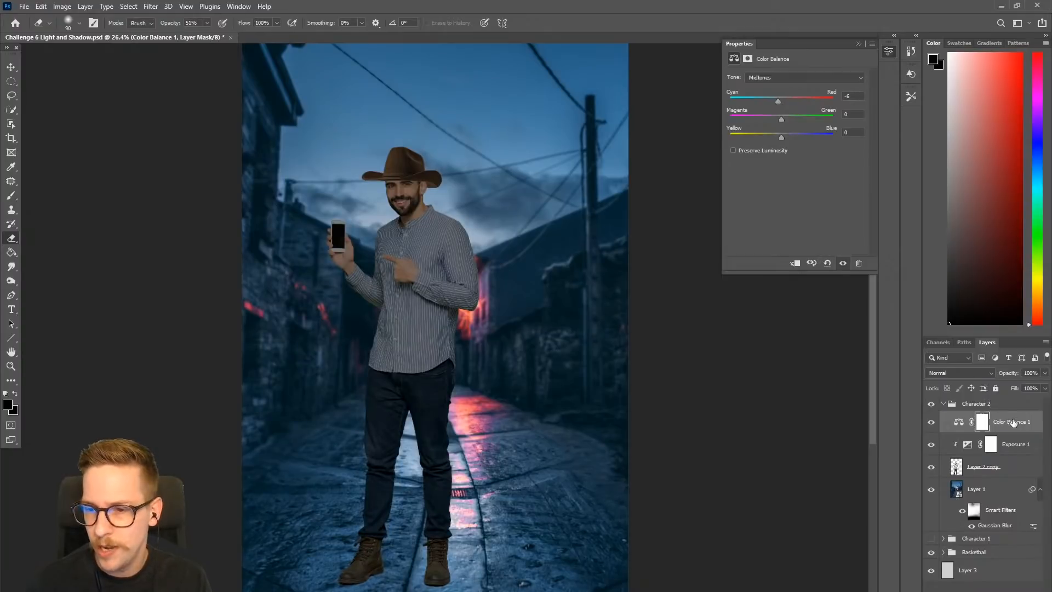
right_click(1011, 421)
click(931, 381)
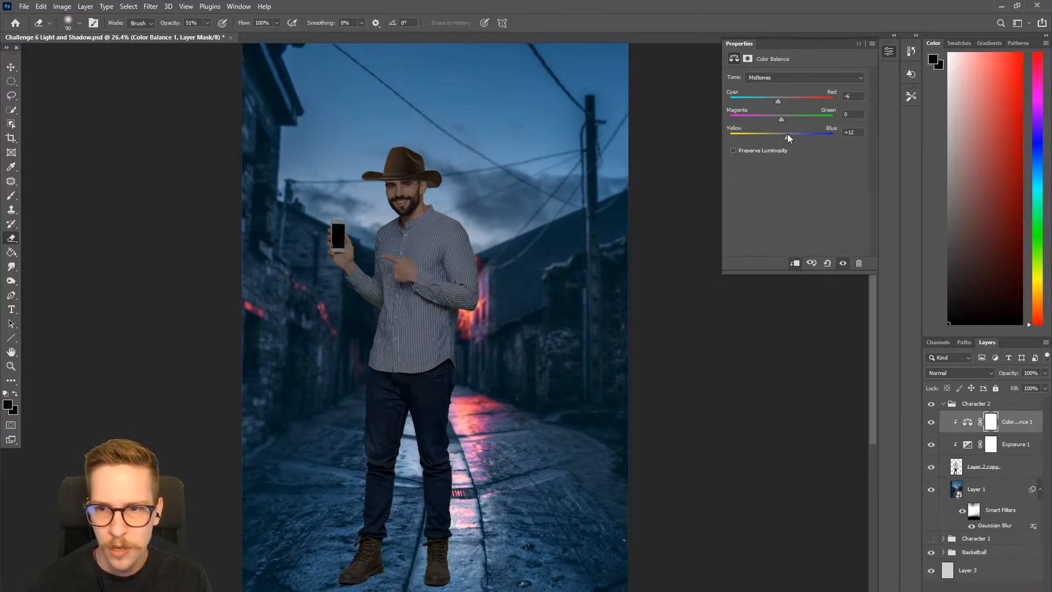
- Set the Color Balance highlights to Cyan-Red -13 and Yellow-Blue +11
click(814, 78)
click(781, 107)
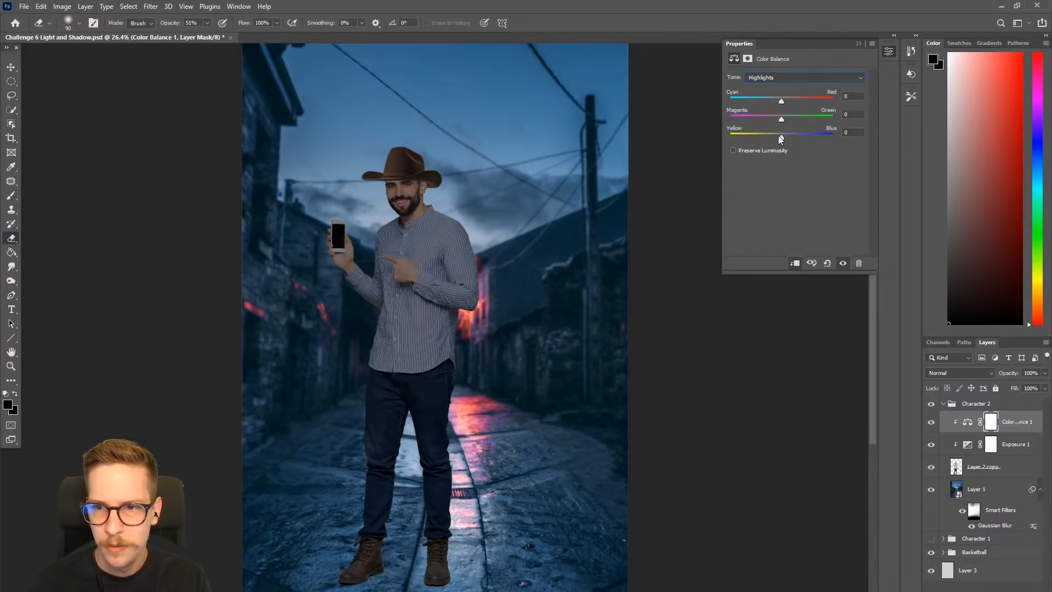
drag(782, 139, 790, 142)
mouse_move(781, 103)
mouse_down()
mouse_move(743, 108)
mouse_move(783, 107)
mouse_move(774, 105)
mouse_up()
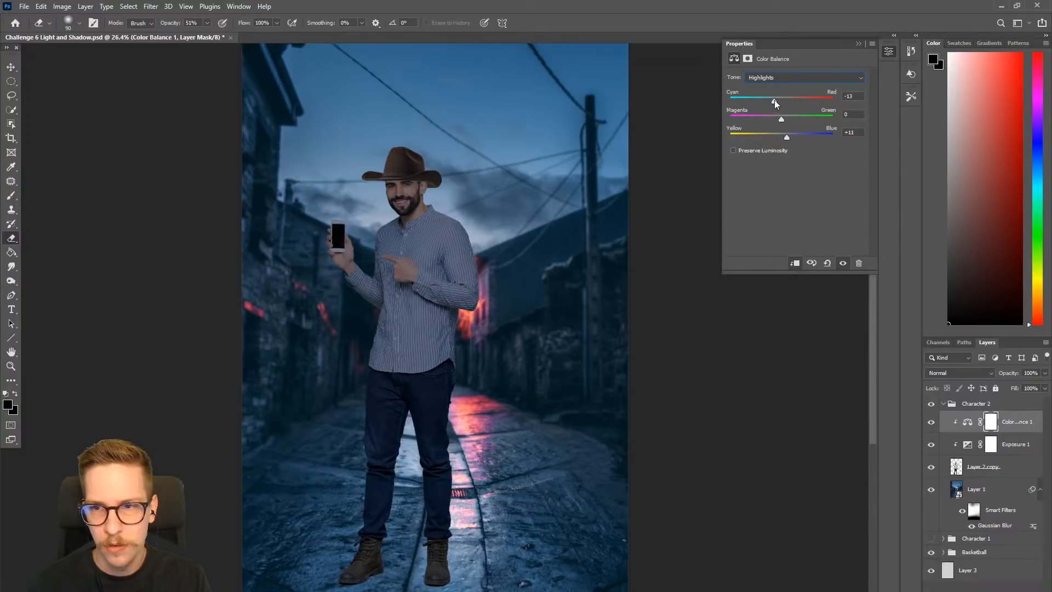
- Set the Color Balance shadows to Cyan-Red -8 and Yellow-Blue +13
click(784, 78)
click(759, 87)
drag(782, 137, 785, 140)
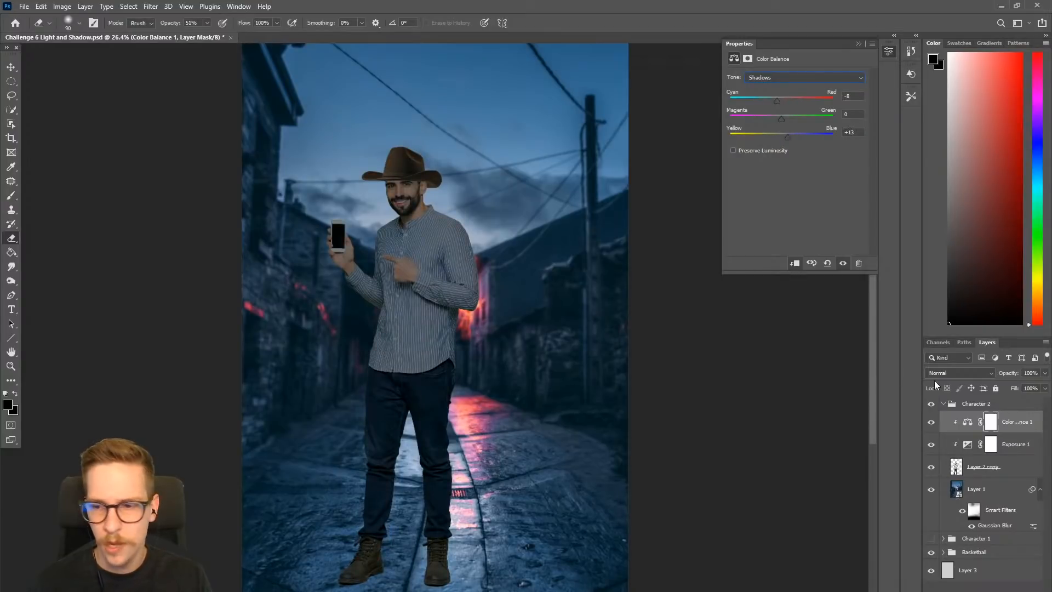
- Toggle the Color Balance layer off and on repeatedly to compare the man's tint with the night street
click(931, 422)
click(930, 423)
click(930, 423)
click(930, 422)
click(930, 422)
click(930, 422)
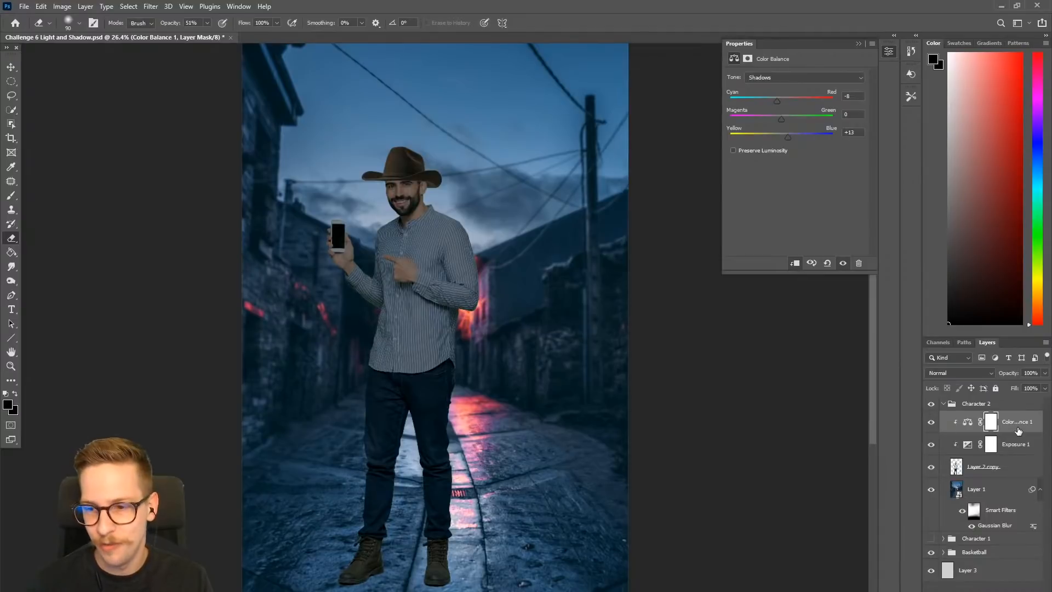
click(968, 423)
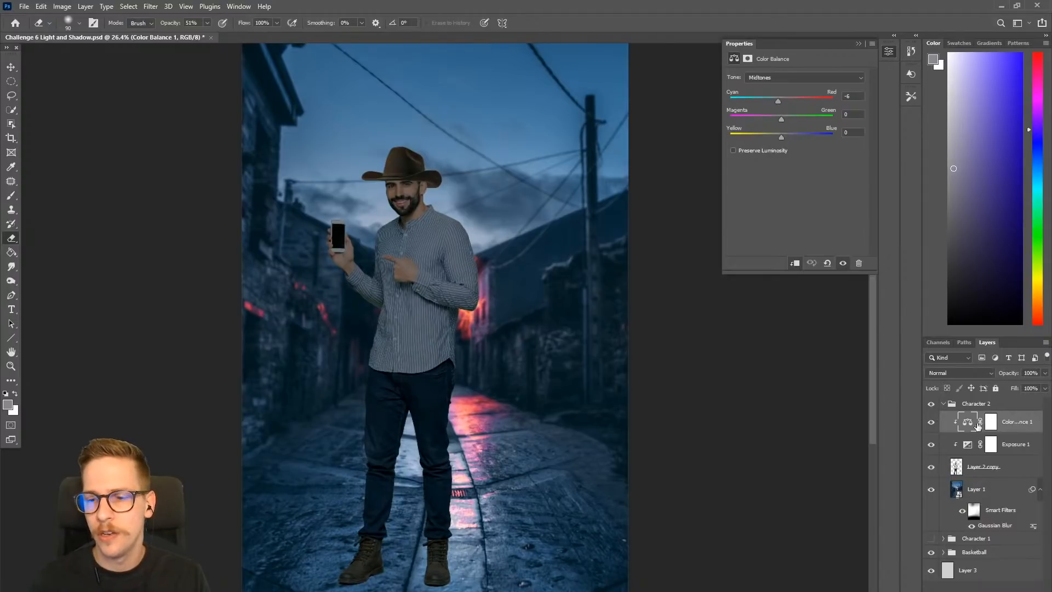
click(930, 421)
click(930, 421)
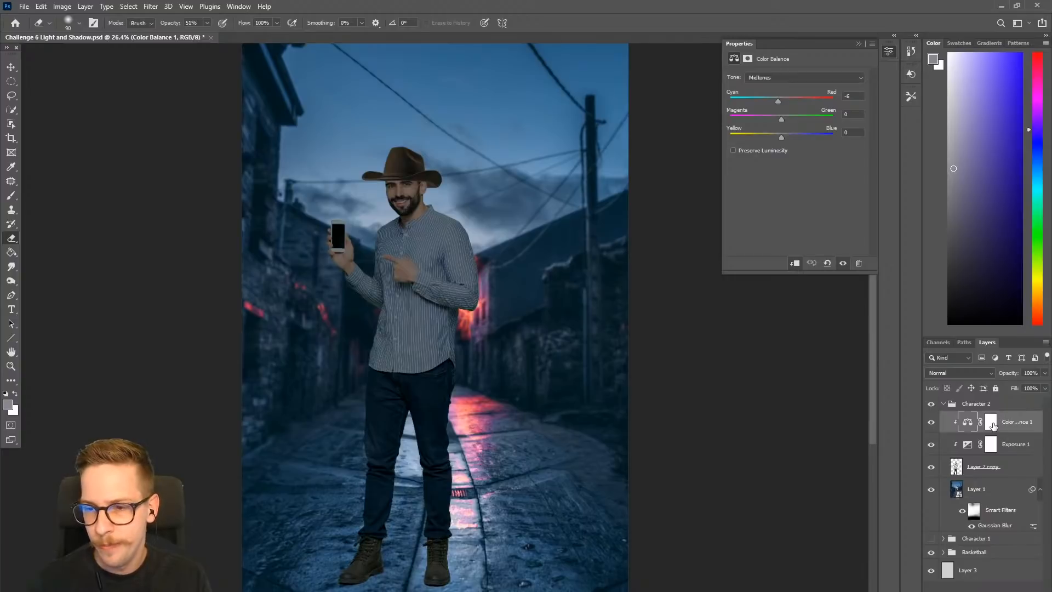
- Create a layer named Multiply with the Multiply blend mode above the Color Balance adjustment
key(ctrl+shift+n)
text(Multiply)
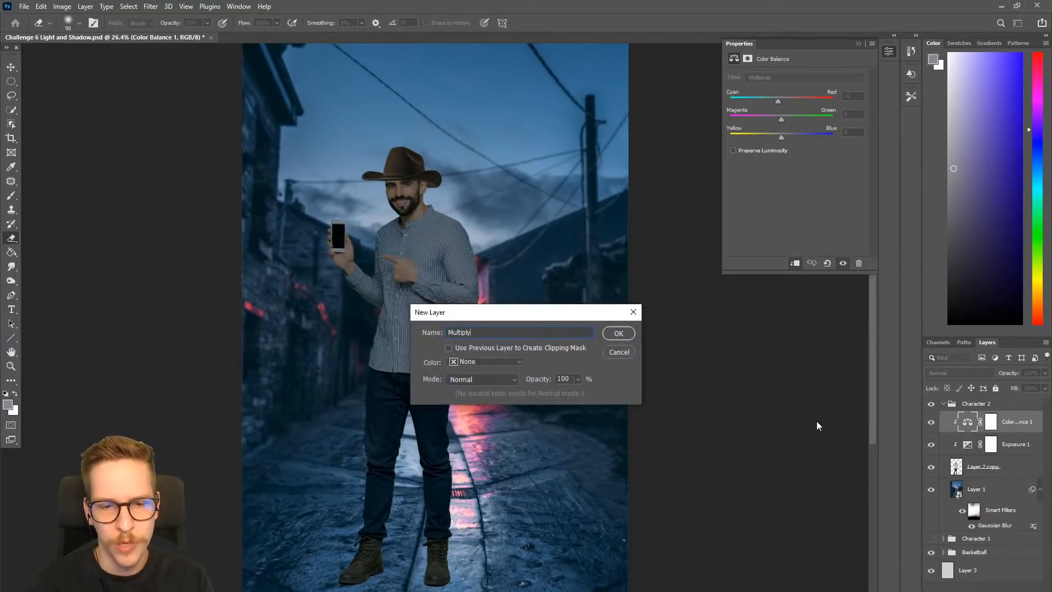
click(470, 379)
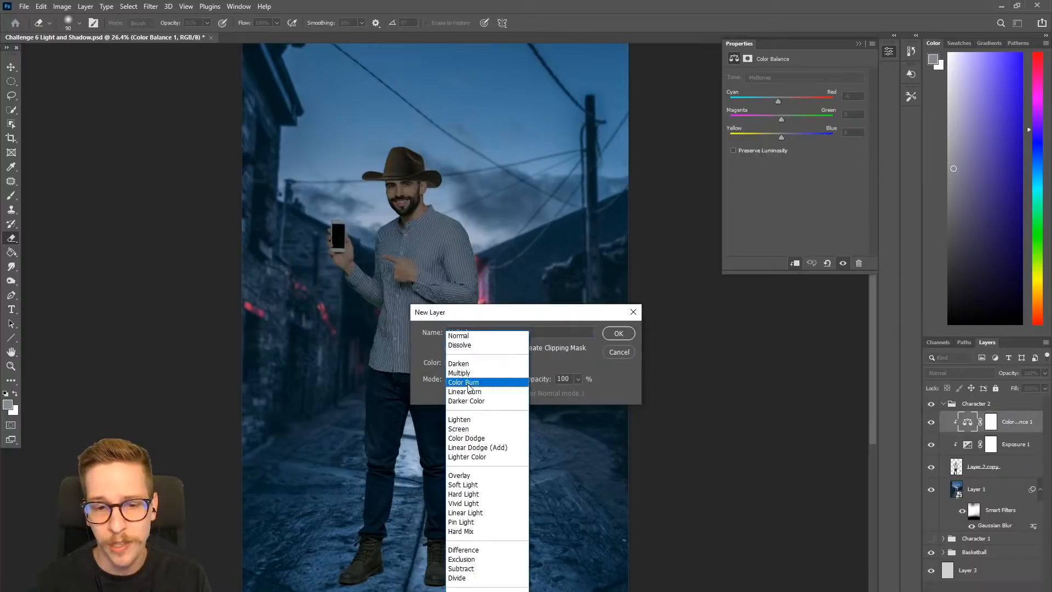
click(482, 312)
click(625, 333)
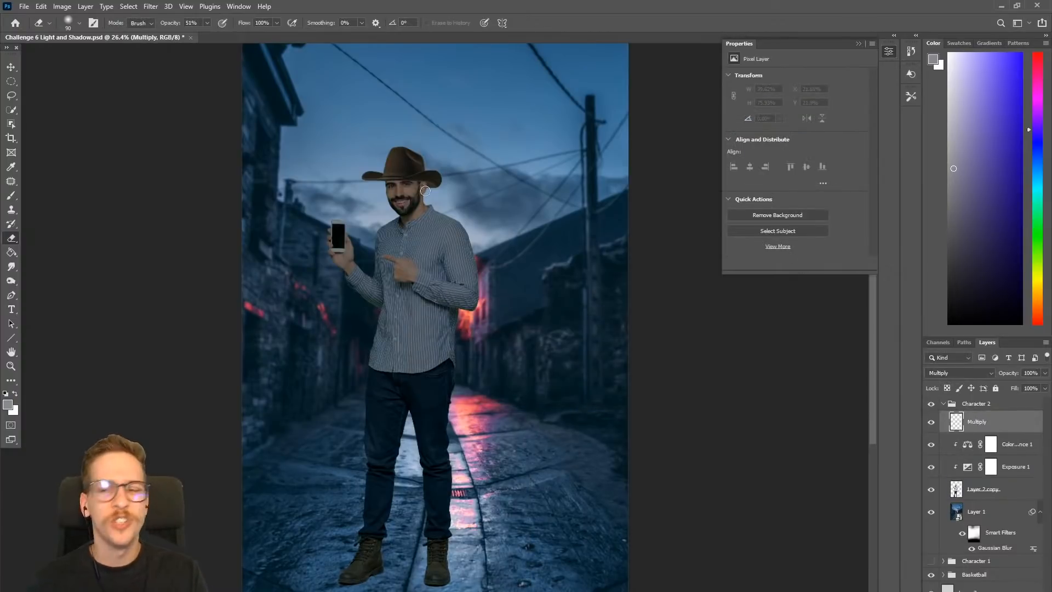
- Select the man's face below the hat brim on Layer 2 copy with the Quick Selection tool
key(w)
drag(403, 184, 467, 173)
mouse_move(368, 187)
mouse_down()
mouse_move(462, 195)
mouse_move(405, 268)
mouse_move(347, 177)
mouse_move(499, 179)
mouse_move(492, 250)
mouse_move(423, 288)
mouse_move(344, 223)
mouse_move(337, 182)
mouse_move(438, 177)
mouse_move(369, 183)
mouse_move(330, 173)
mouse_move(394, 277)
mouse_move(349, 220)
mouse_move(360, 267)
mouse_move(412, 303)
mouse_up()
key(ctrl+d)
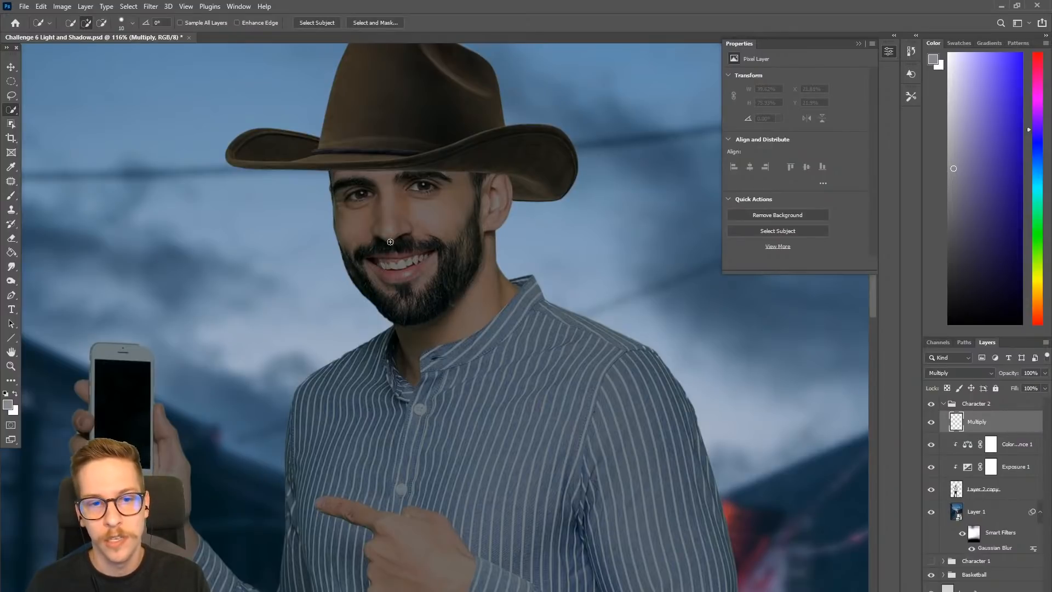
click(997, 496)
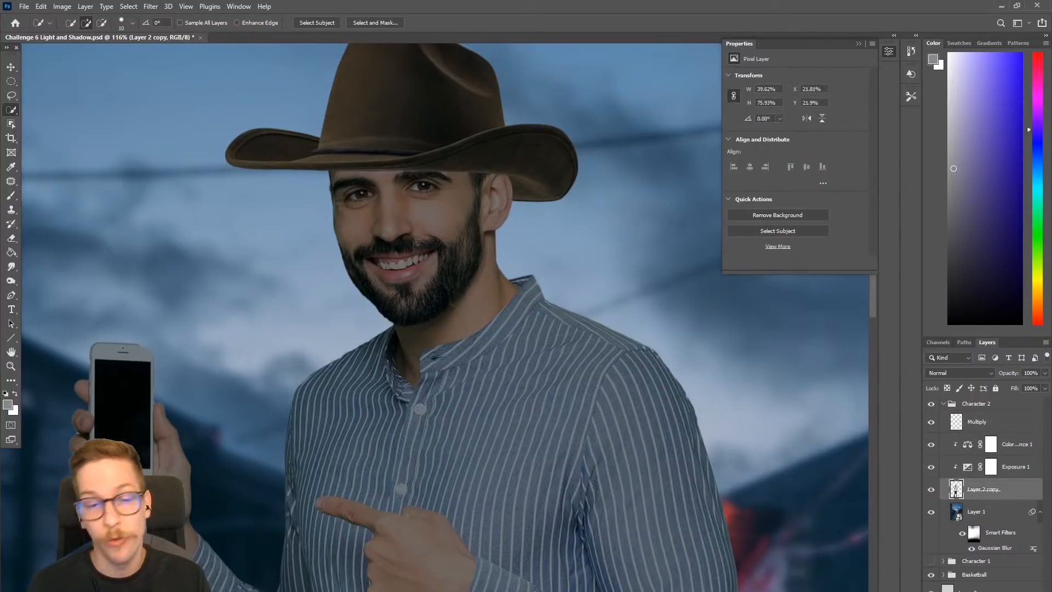
key(ctrl+shift+d)
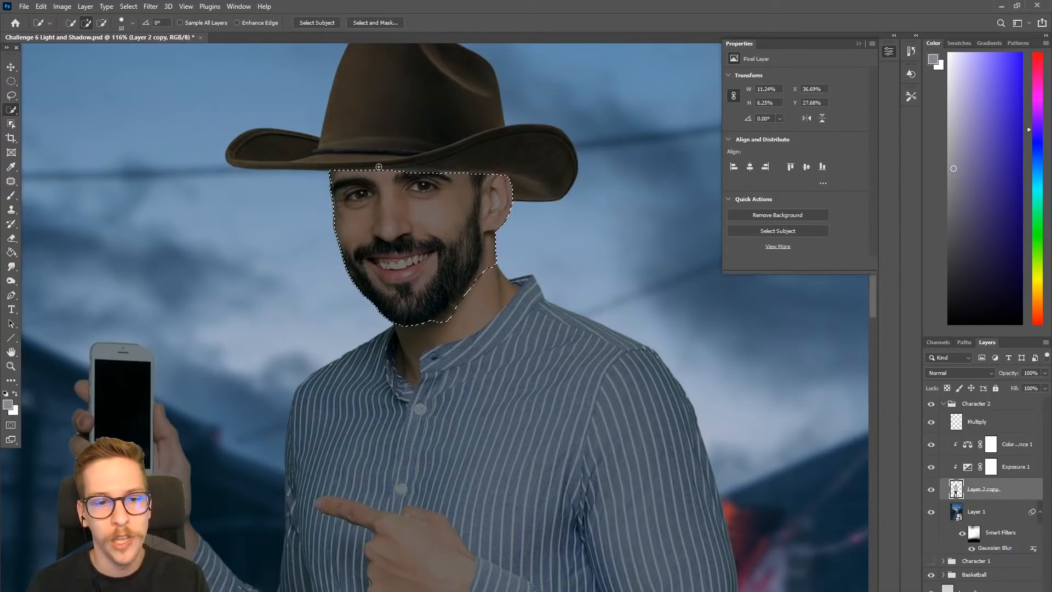
- Paint a shadow on the Multiply layer inside the face selection, just under the hat brim, with a size 200 brush
click(984, 422)
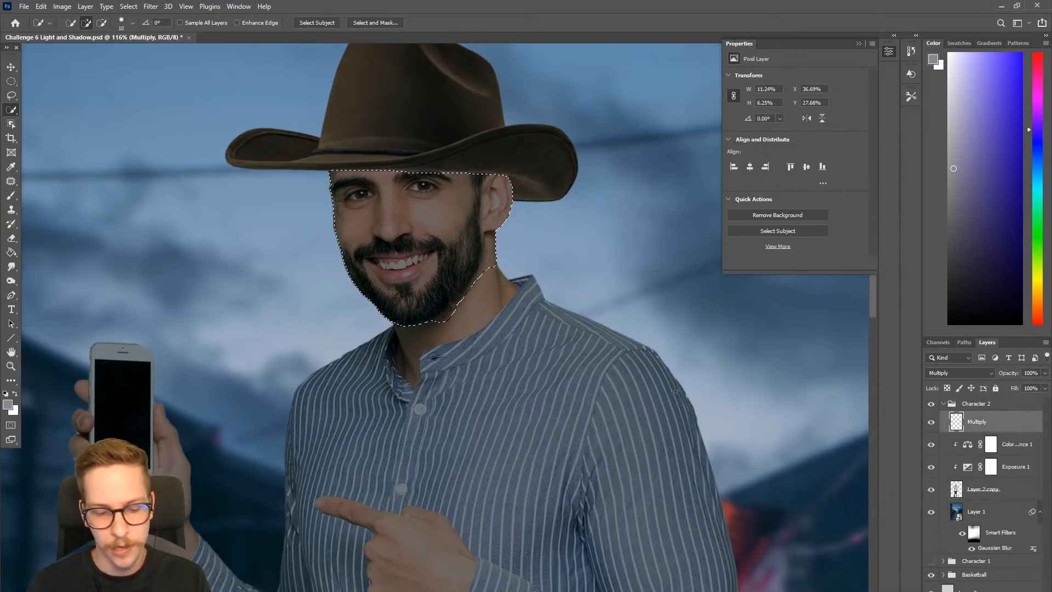
key(b)
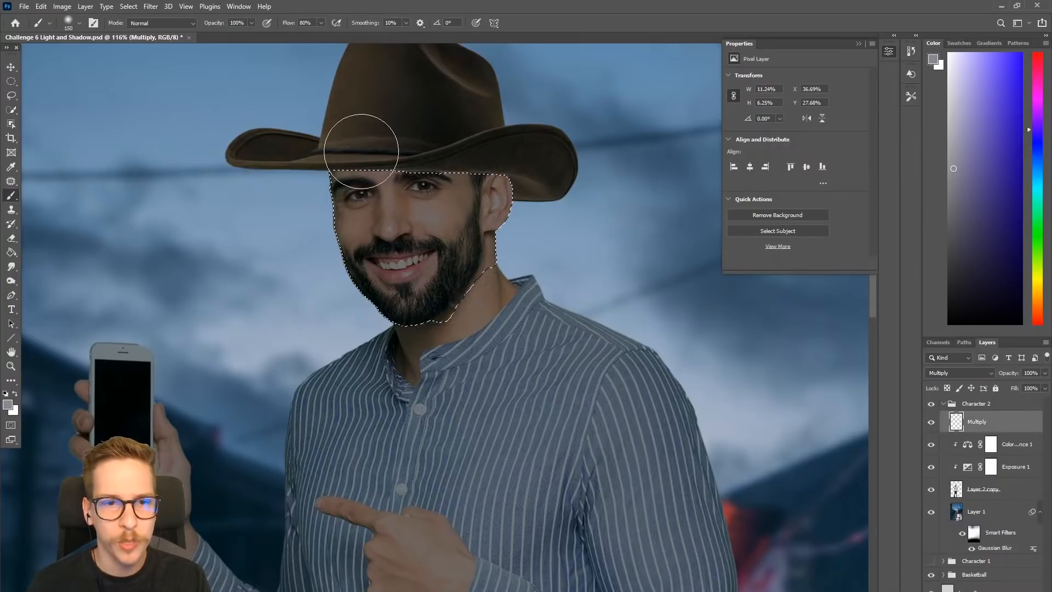
key(bracketright)
key(bracketright)
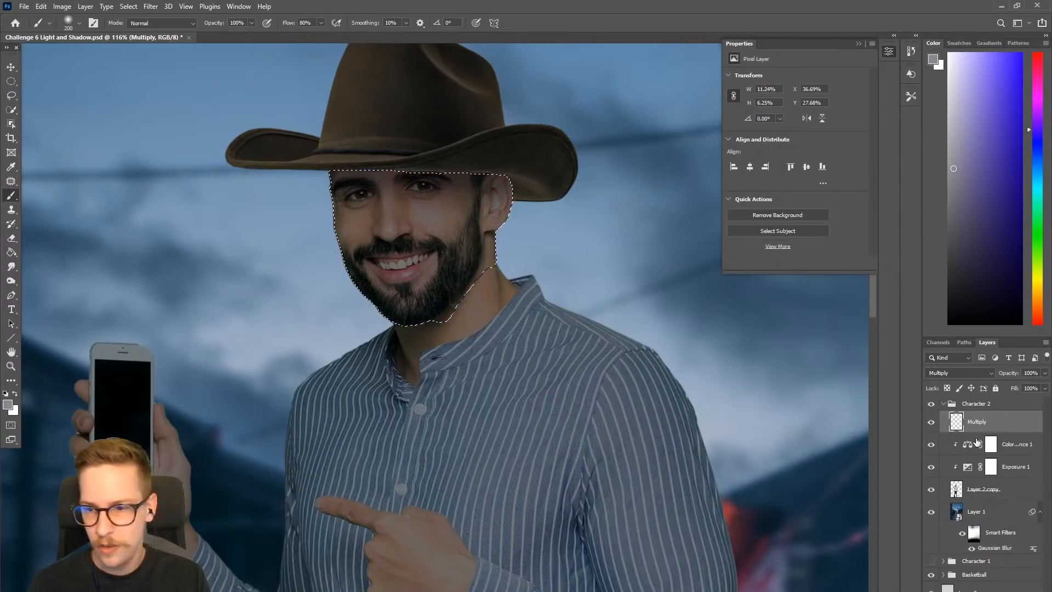
- Toggle the Multiply layer to compare the face shadow and set the layer's opacity to 80%
click(930, 423)
click(931, 423)
click(930, 424)
click(930, 423)
key(ctrl+0)
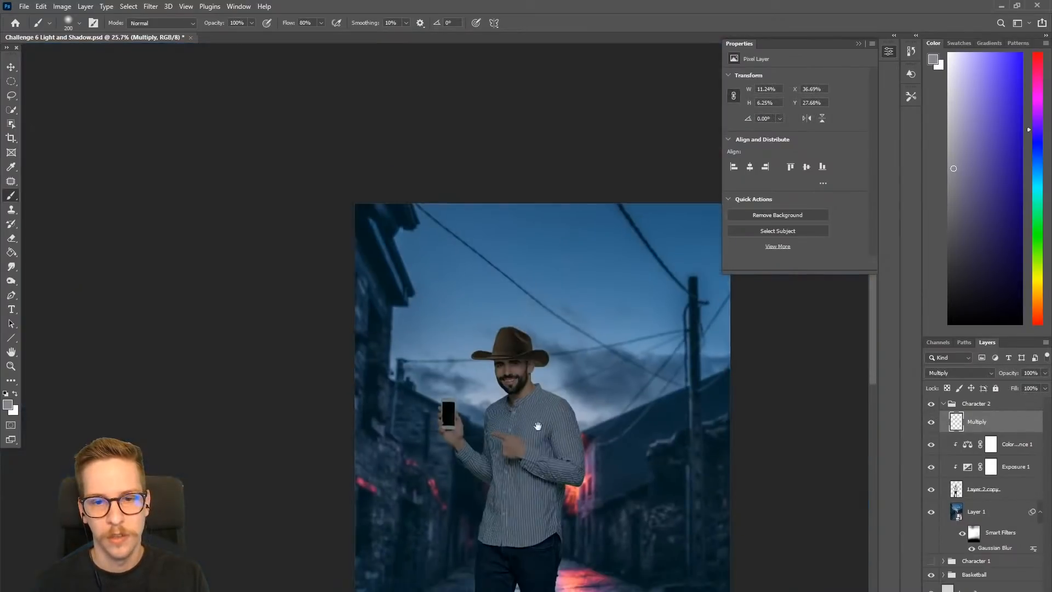
click(1044, 373)
drag(1045, 385, 1033, 385)
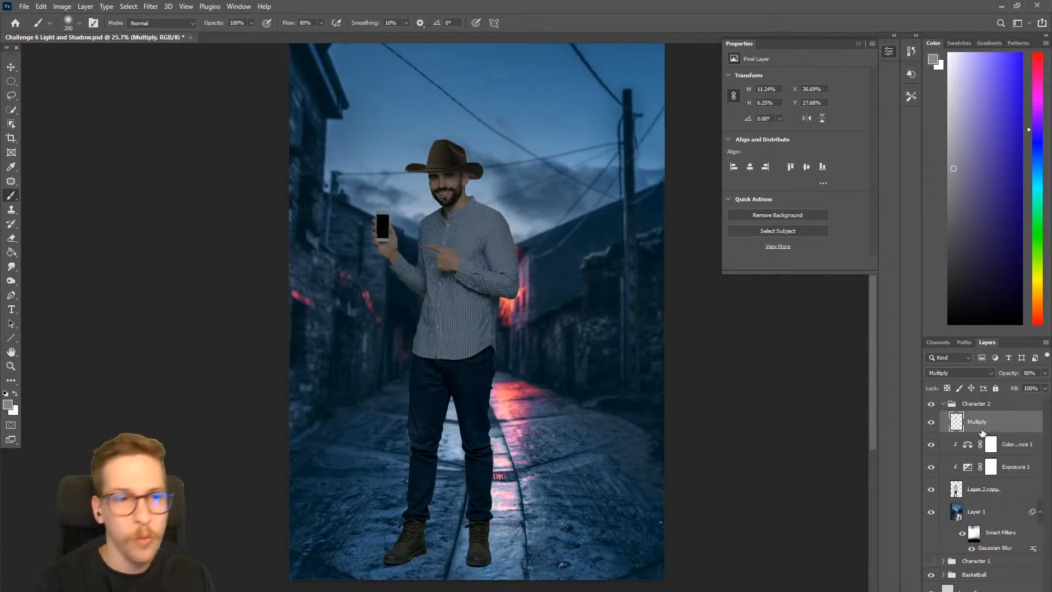
- Add a Hue/Saturation adjustment layer above the Multiply layer, masked by the current face selection
click(82, 7)
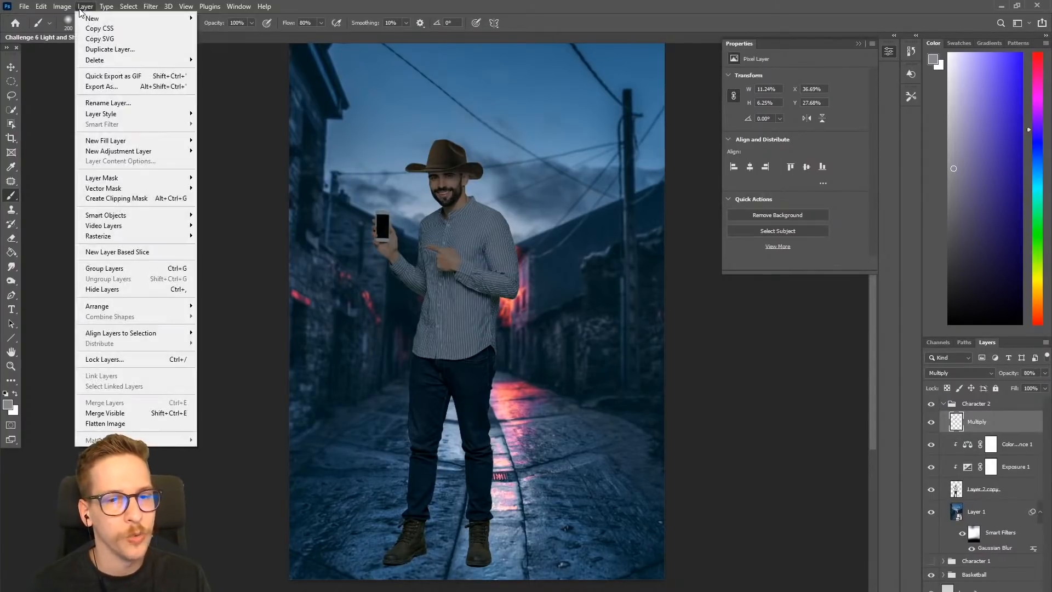
mouse_move(140, 155)
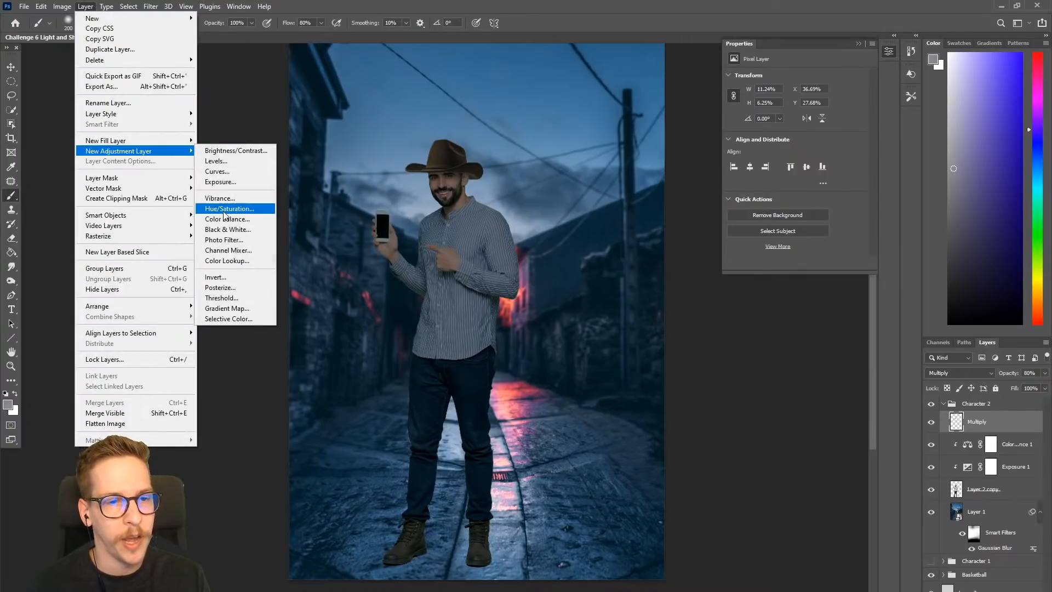
click(223, 213)
click(618, 334)
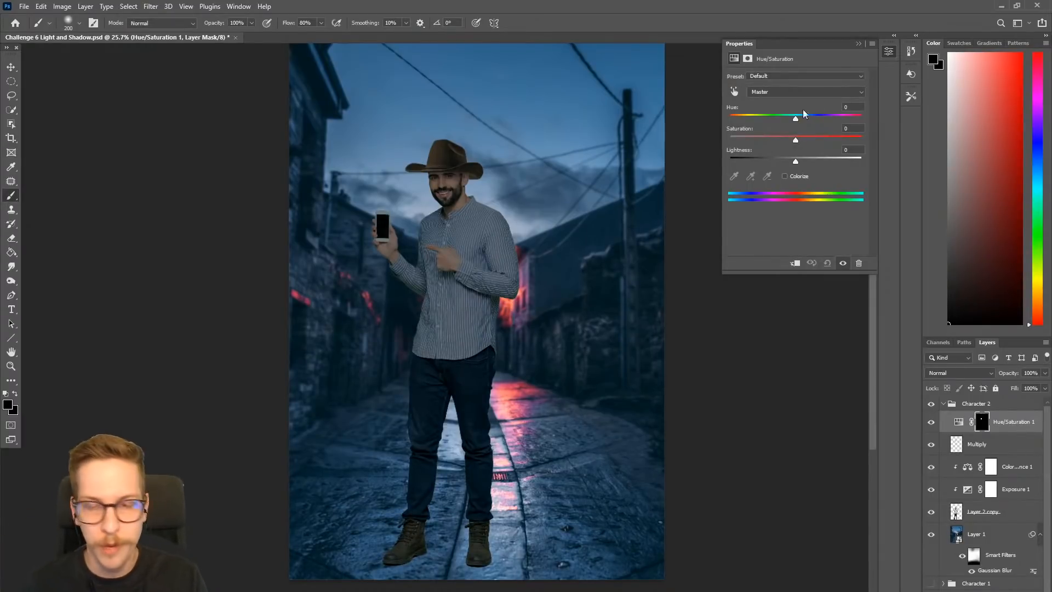
drag(766, 129, 756, 122)
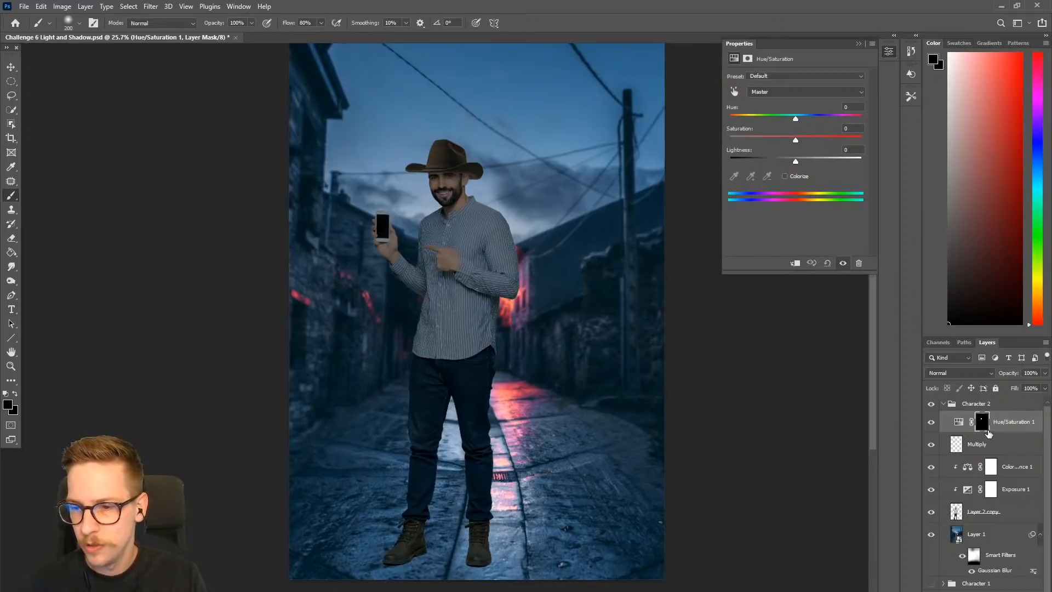
- Delete the Hue/Saturation adjustment layer that is masked to the man's face
key(Delete)
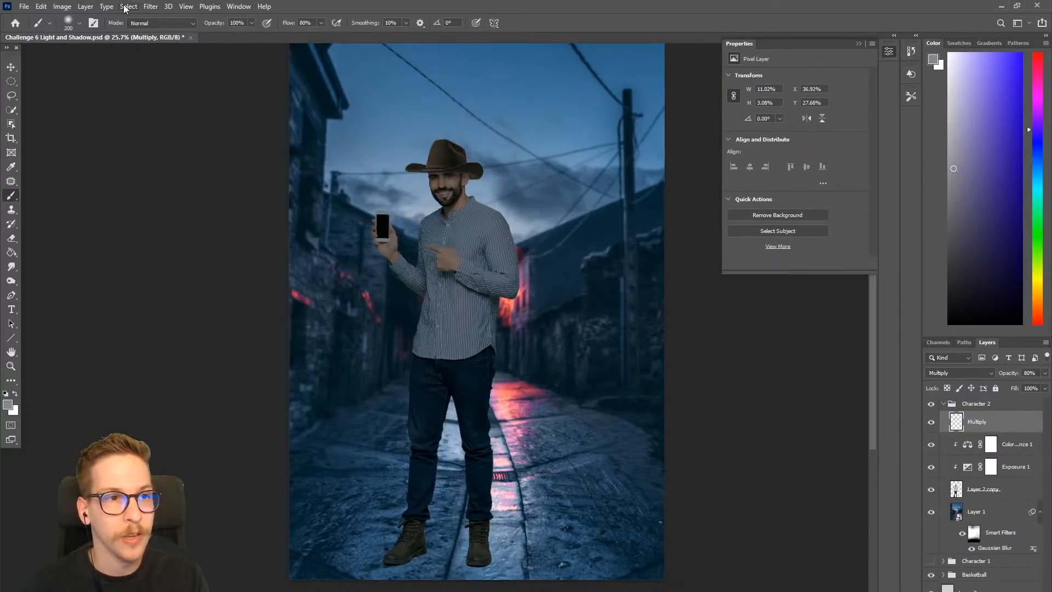
click(121, 8)
mouse_move(86, 6)
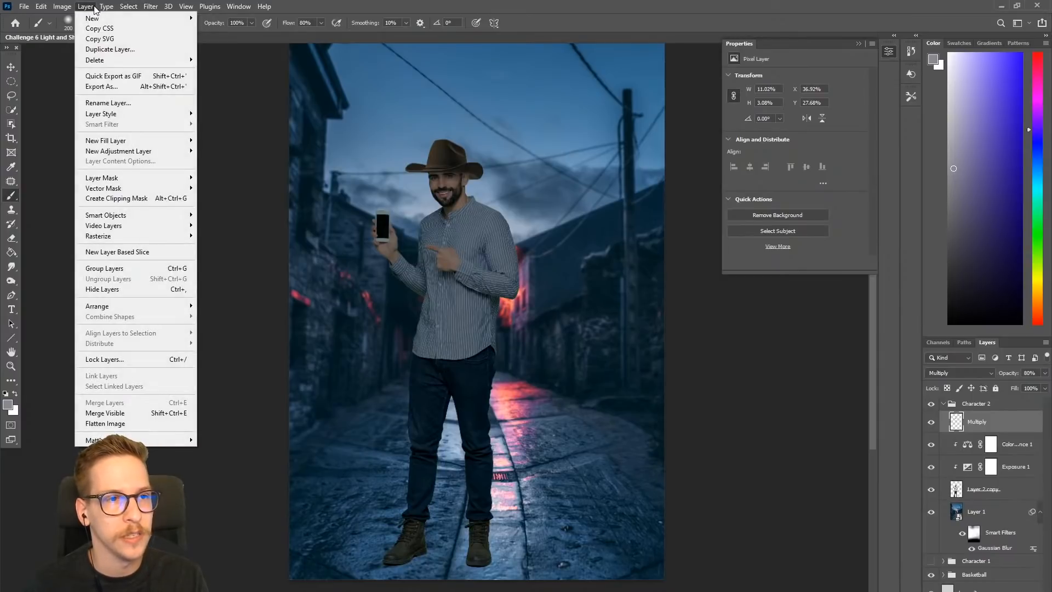
mouse_move(165, 151)
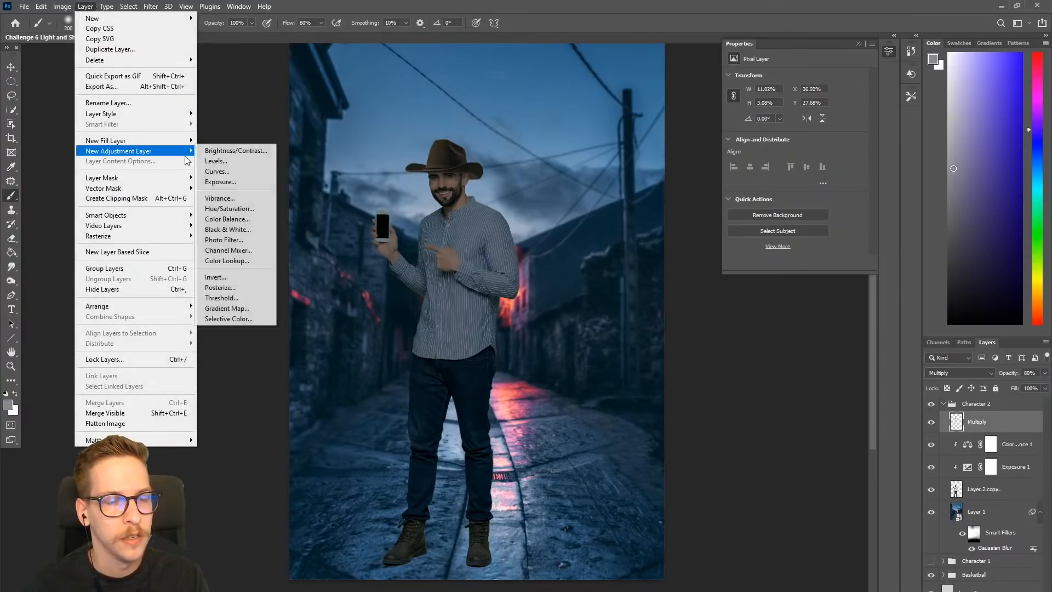
click(237, 220)
click(617, 335)
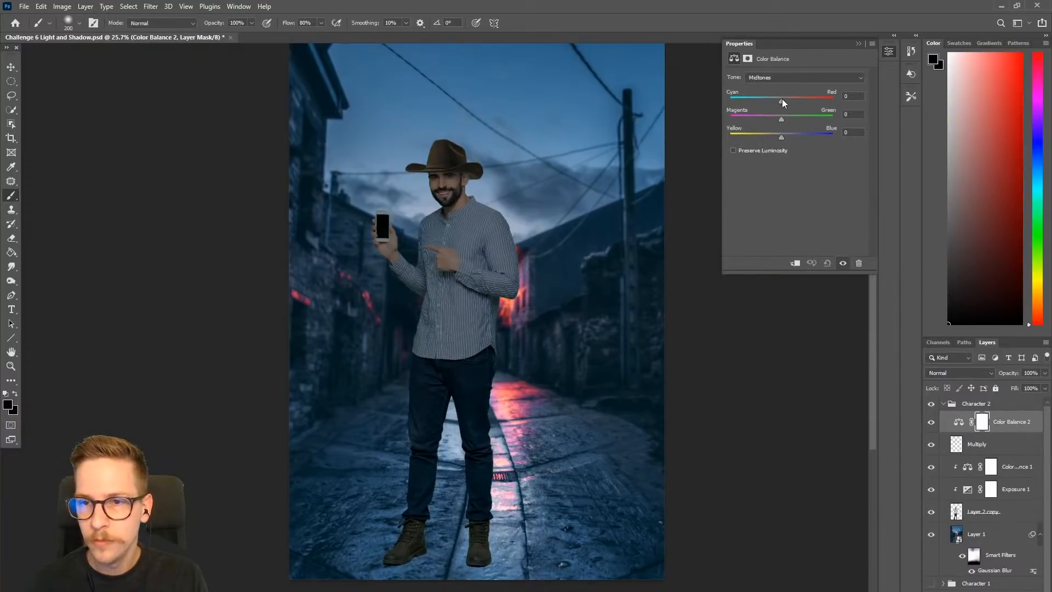
key(ctrl+z)
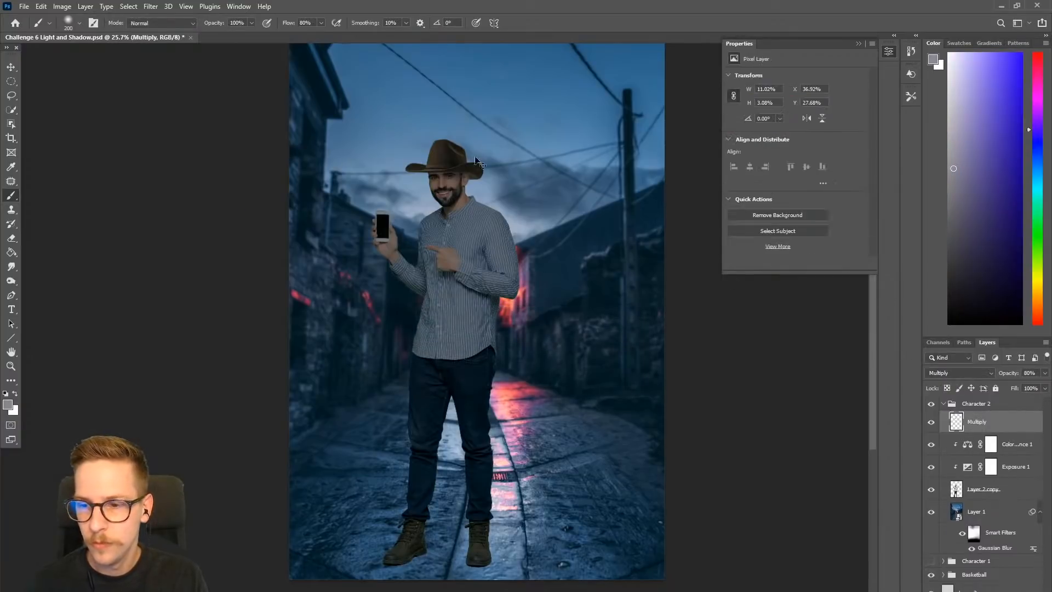
- Add an unmasked Hue/Saturation adjustment layer above the Multiply layer and shift its hue to +180
click(85, 6)
mouse_move(165, 151)
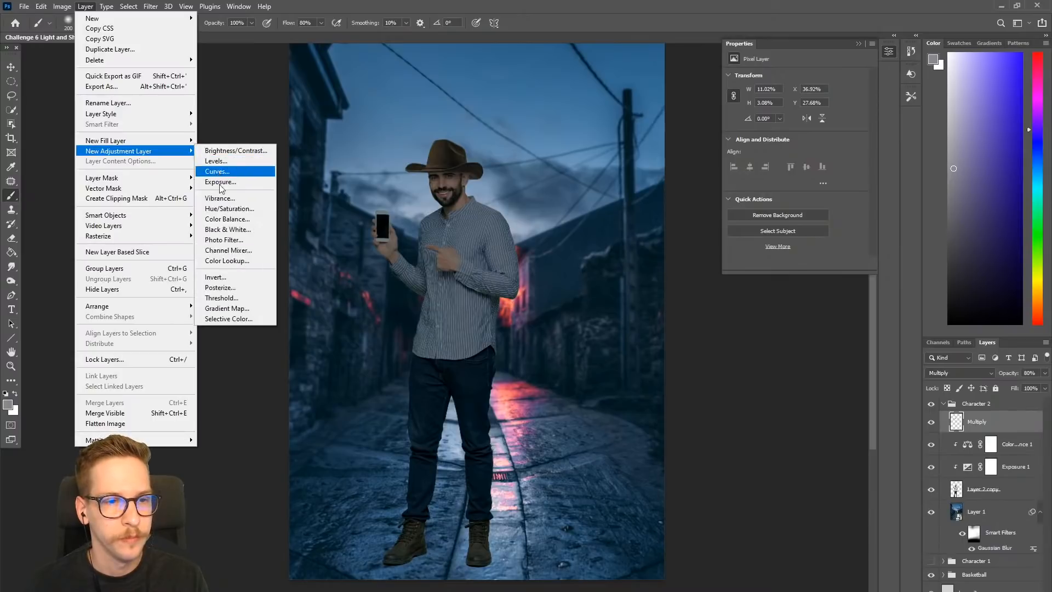
click(229, 209)
click(619, 334)
drag(791, 124, 885, 124)
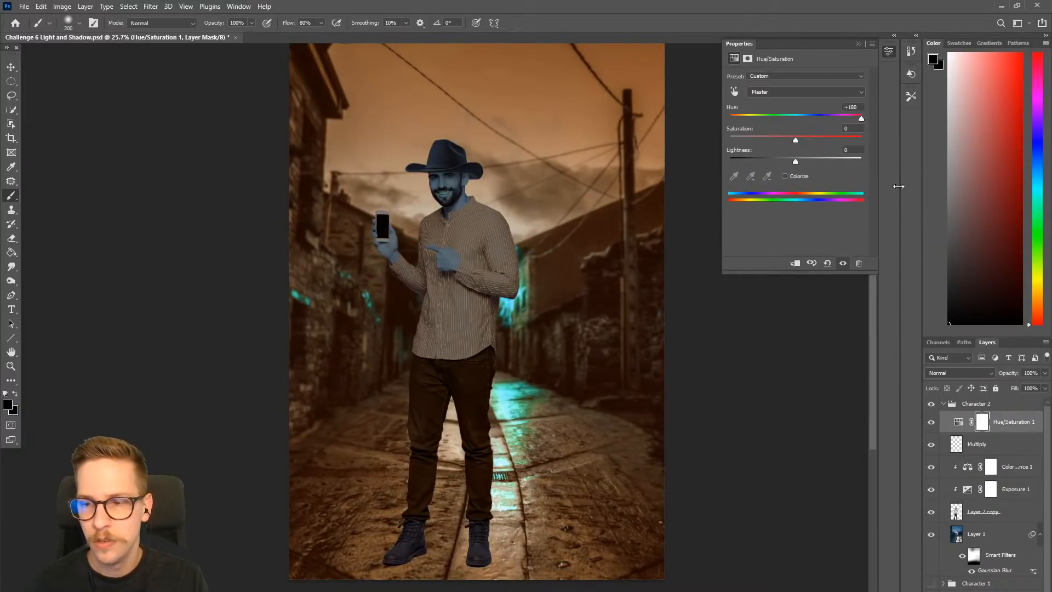
- Move the Hue/Saturation layer below the Multiply layer and clip it to the man's layer
right_click(1016, 422)
key(Escape)
drag(1017, 425, 1019, 444)
right_click(1019, 446)
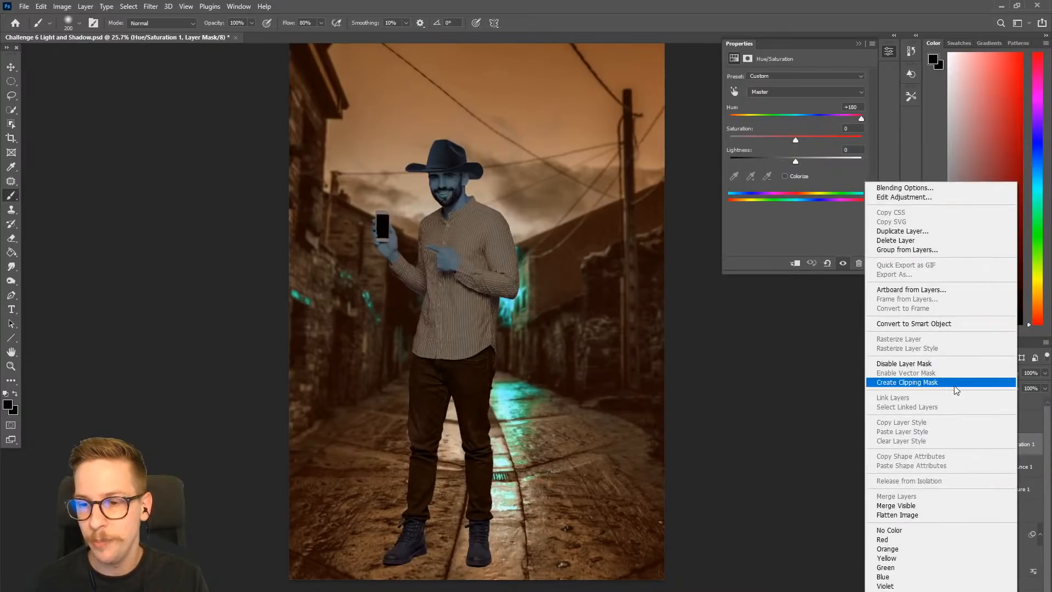
click(954, 386)
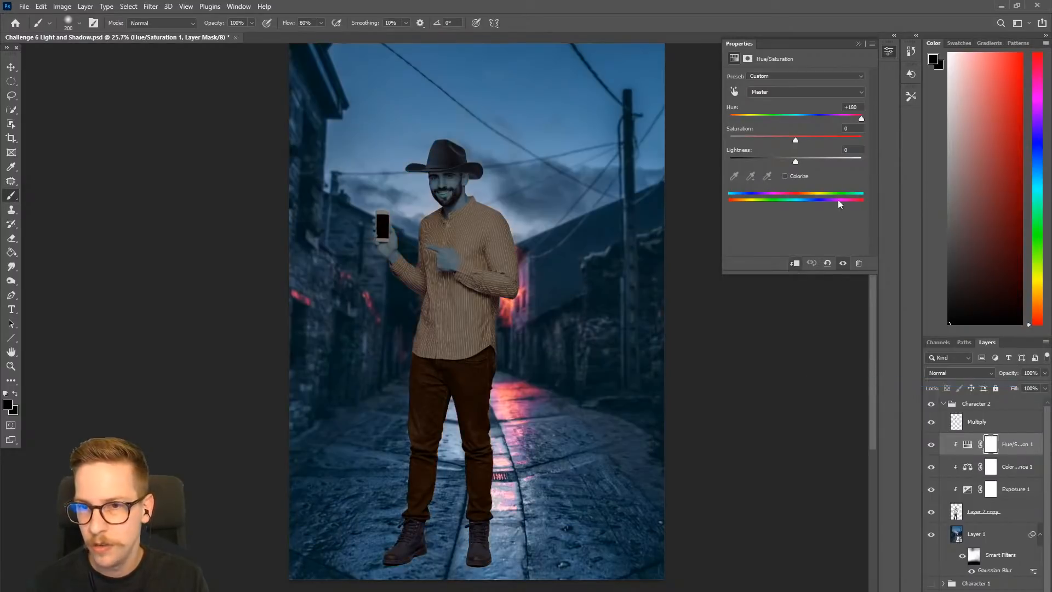
- Turn on Colorize for the Hue/Saturation layer and set its hue to 0 for a red tint
drag(864, 121, 848, 126)
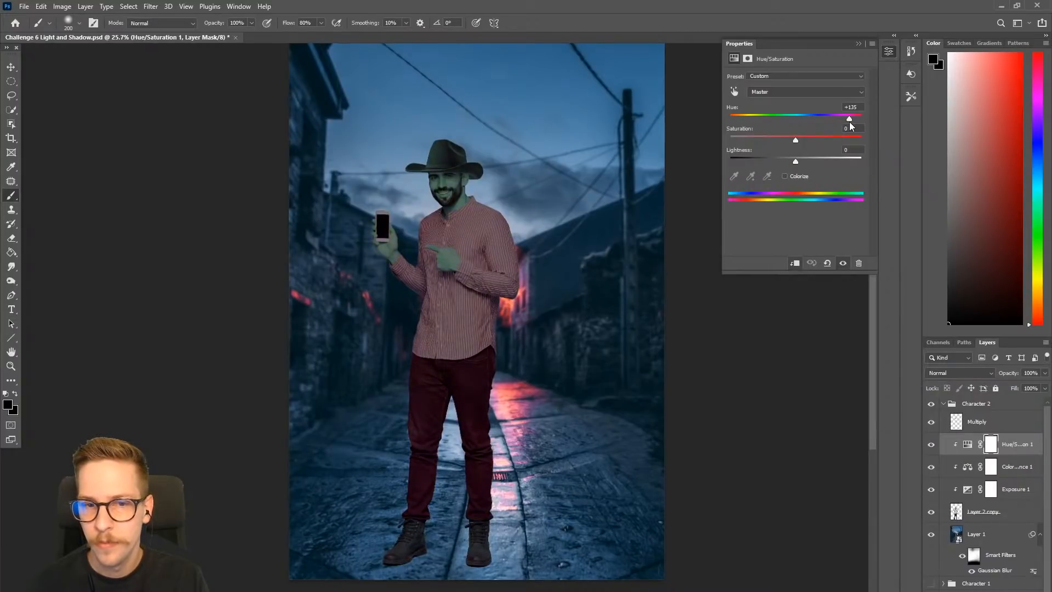
click(785, 176)
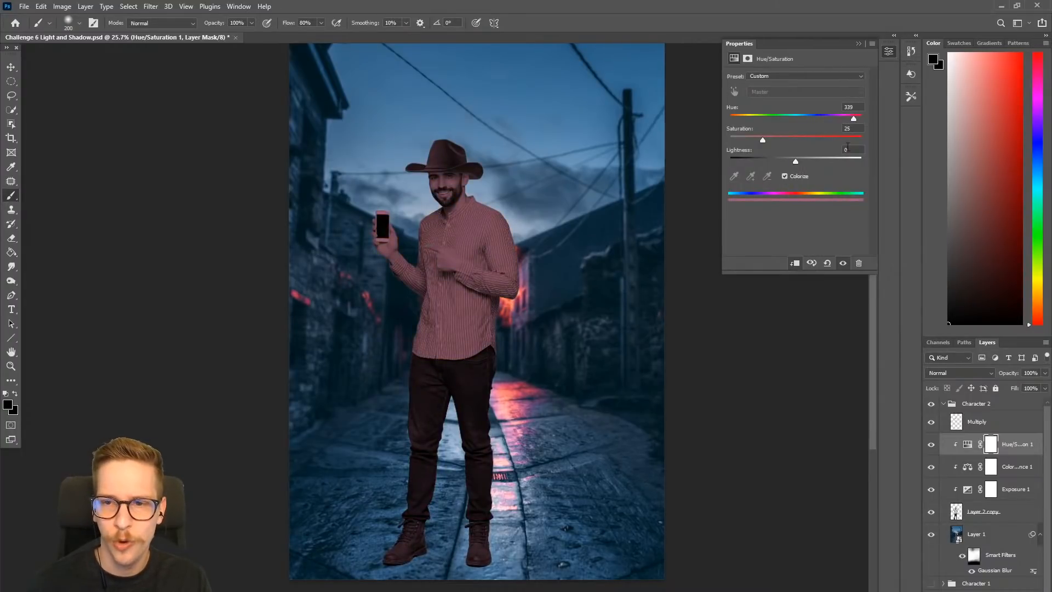
drag(871, 123, 723, 123)
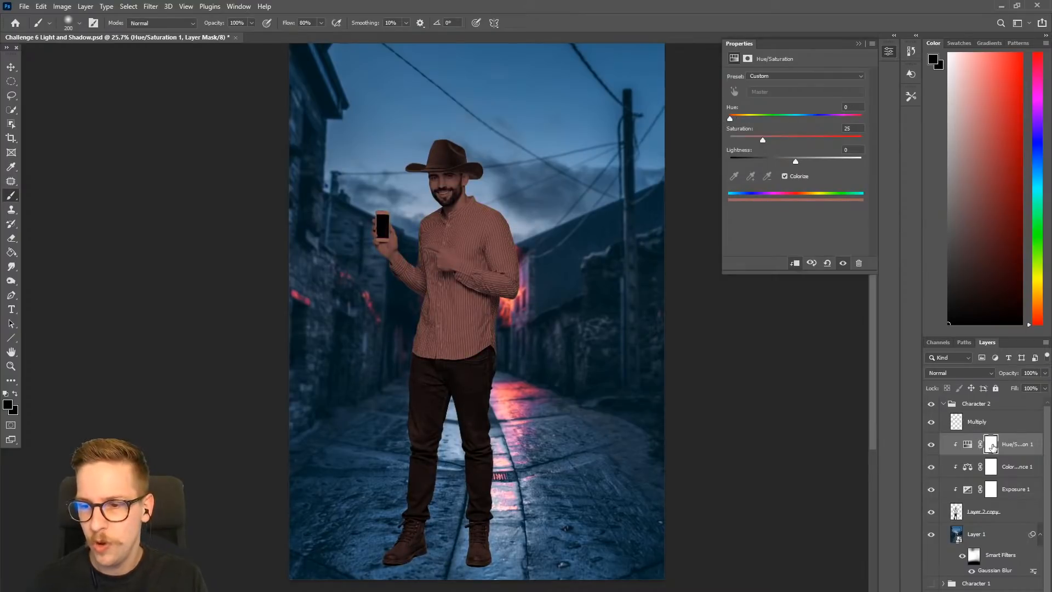
- Fill the Hue/Saturation layer's mask with black to hide the red tint
key(g)
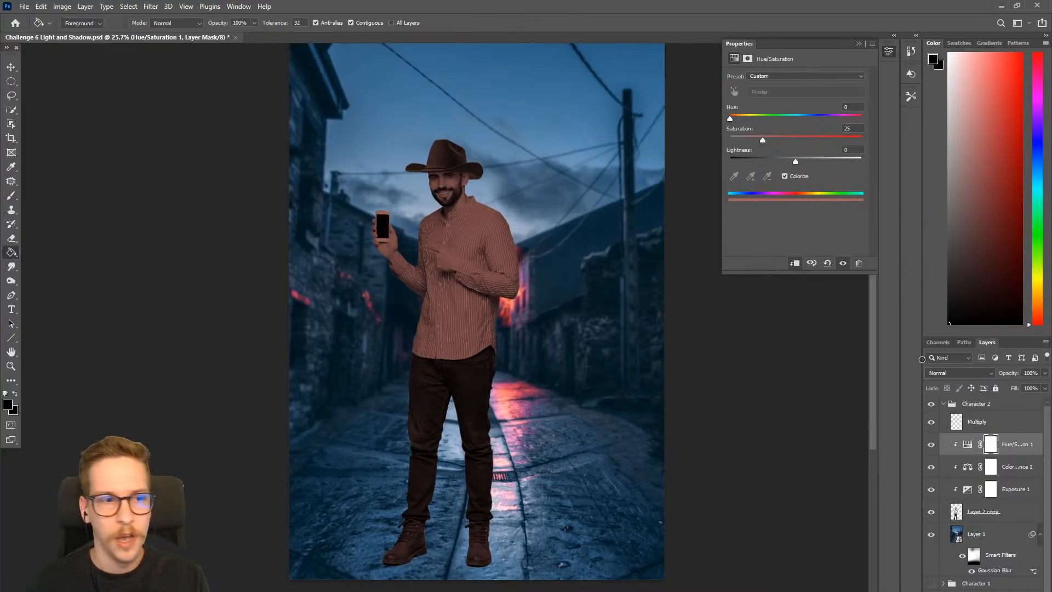
click(986, 448)
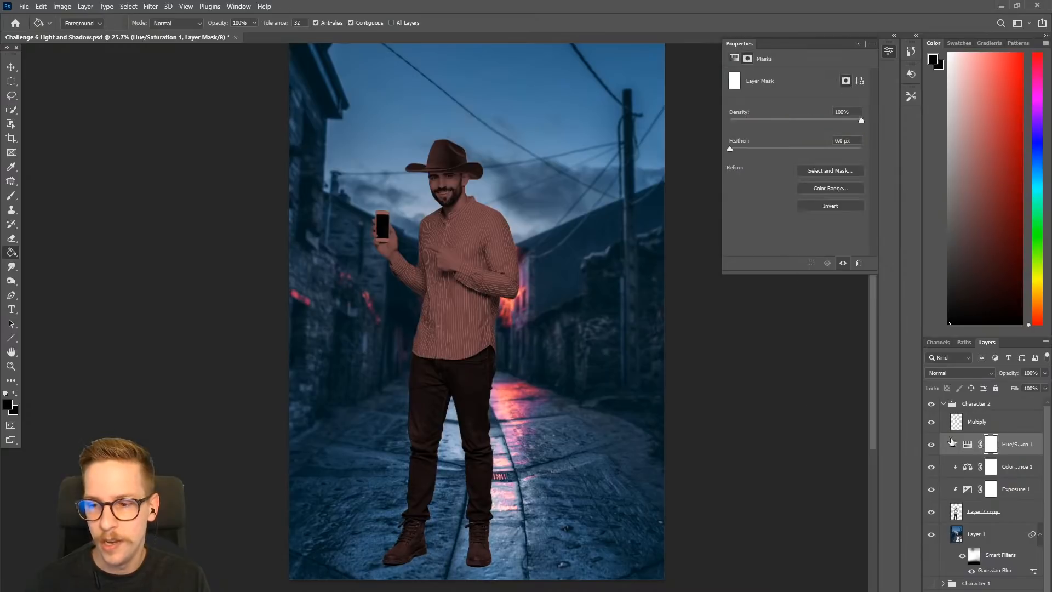
click(483, 297)
- Paint white on the Hue/Saturation mask along the shoulder and arm nearest the red glow
key(b)
key(x)
mouse_move(412, 280)
mouse_down()
mouse_move(534, 243)
mouse_move(486, 252)
mouse_move(528, 223)
mouse_up()
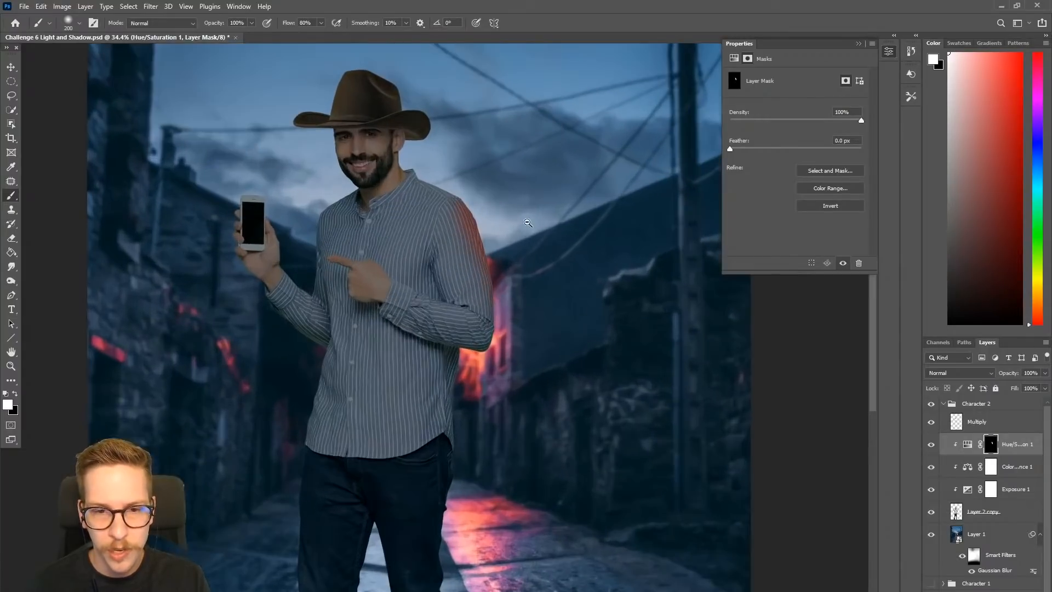
mouse_move(450, 190)
mouse_down()
mouse_move(462, 179)
mouse_move(489, 215)
mouse_up()
- Lower the brush opacity to 72% and paint the red tint softly along the shirt's edges, enlarging the brush to 300
click(251, 22)
drag(251, 34, 237, 34)
mouse_move(509, 217)
mouse_down()
mouse_move(498, 230)
mouse_move(506, 312)
mouse_up()
scroll(500, 343, down, 3)
key(bracketright)
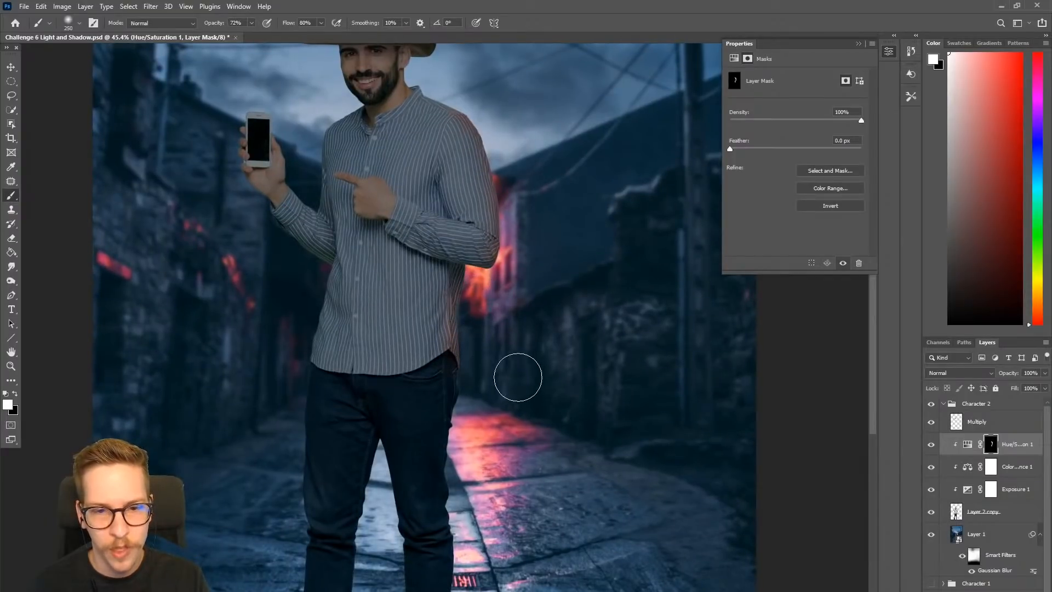
scroll(511, 366, down, 1)
scroll(481, 419, down, 1)
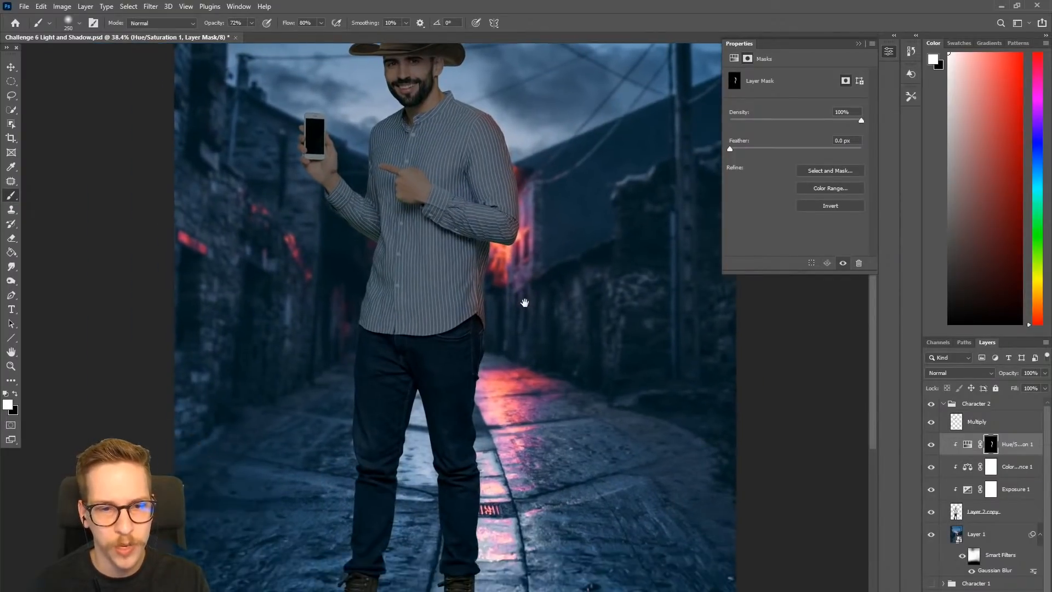
key(bracketright)
mouse_move(346, 279)
mouse_down()
mouse_move(343, 306)
mouse_move(353, 279)
mouse_up()
scroll(494, 254, up, 2)
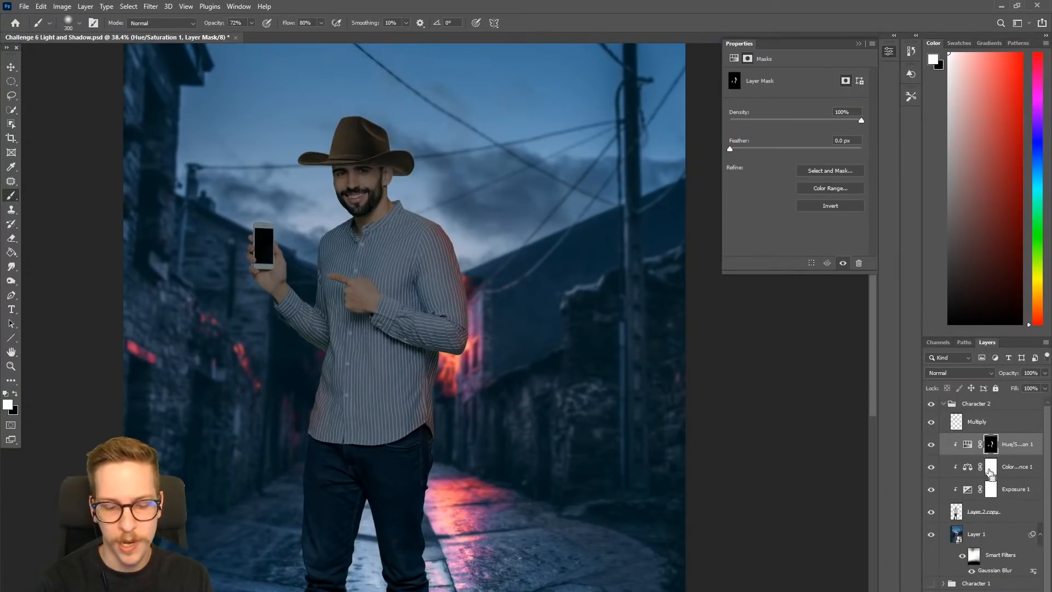
- Create a new layer in Screen mode above the Hue/Saturation layer and clip it to the man's layer
key(ctrl+shift+n)
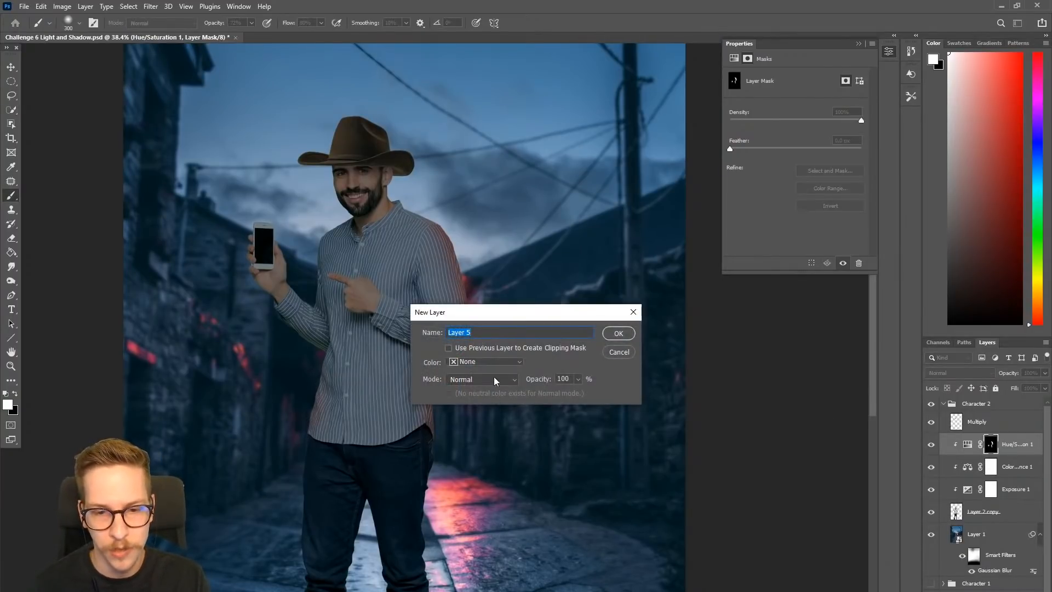
click(495, 380)
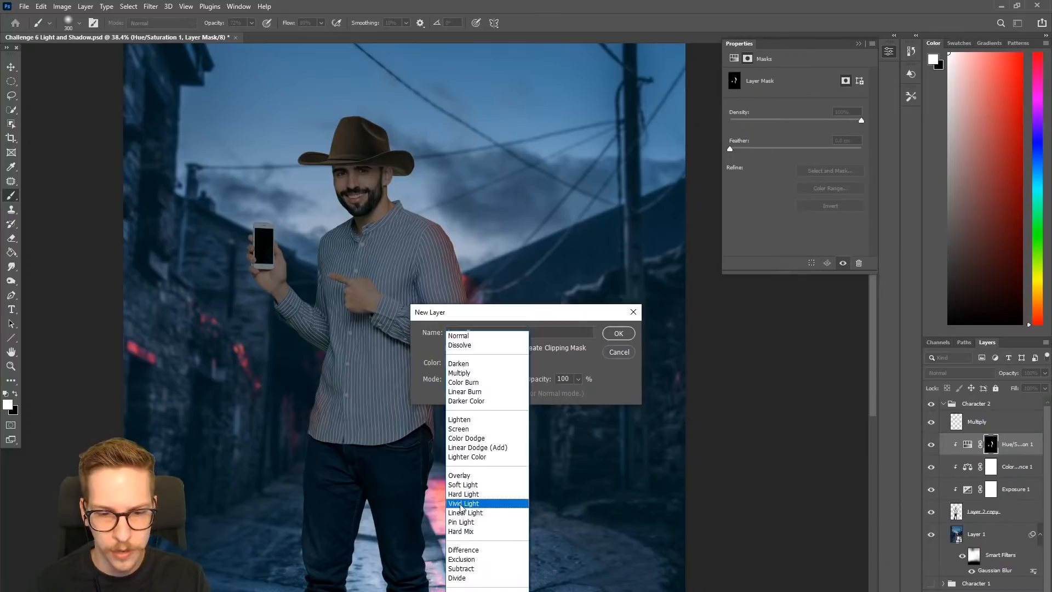
click(460, 428)
click(617, 335)
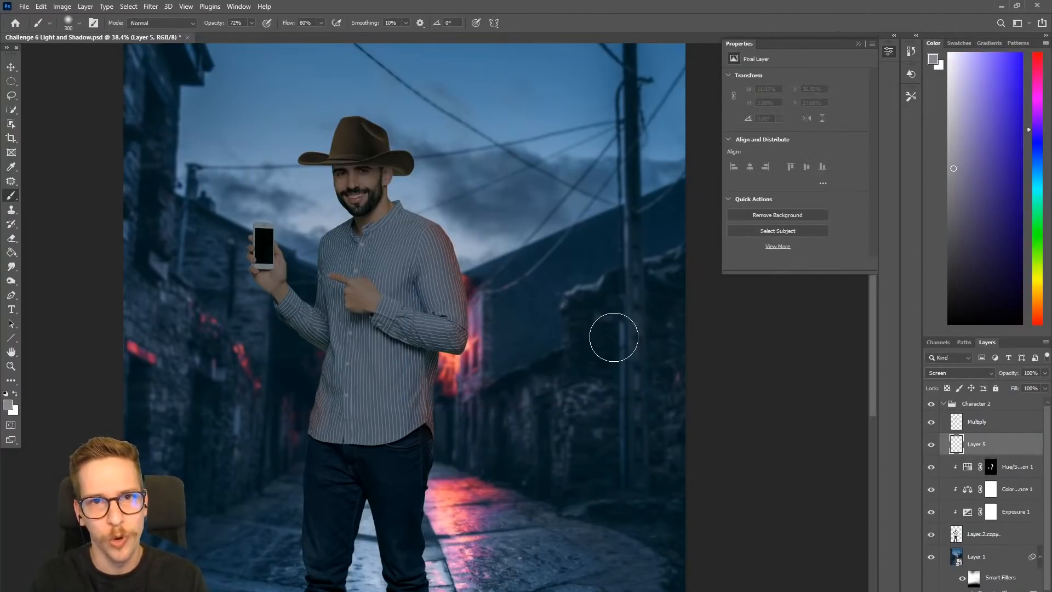
right_click(996, 448)
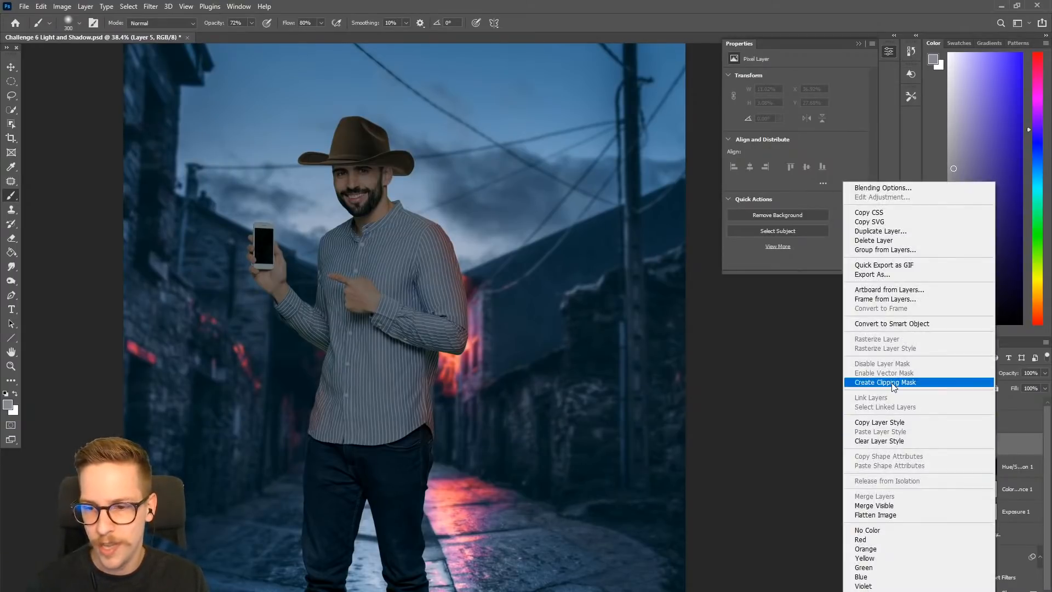
click(876, 417)
drag(475, 245, 451, 239)
key(ctrl+z)
drag(988, 141, 1021, 65)
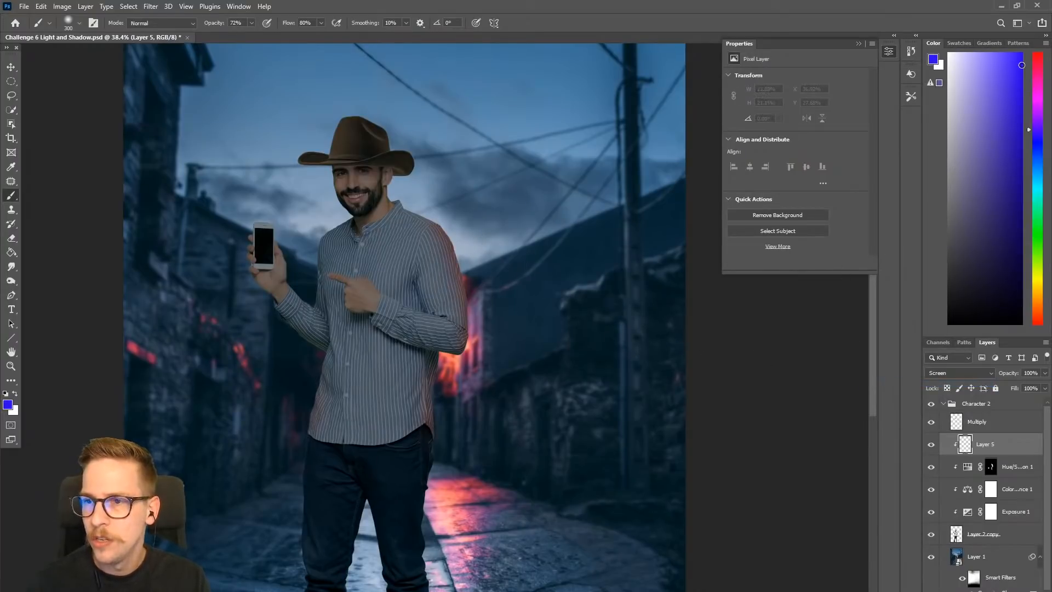
- Sample the red street glow as the brush colour, undo the test strokes and choose a more saturated red
alt+click(446, 361)
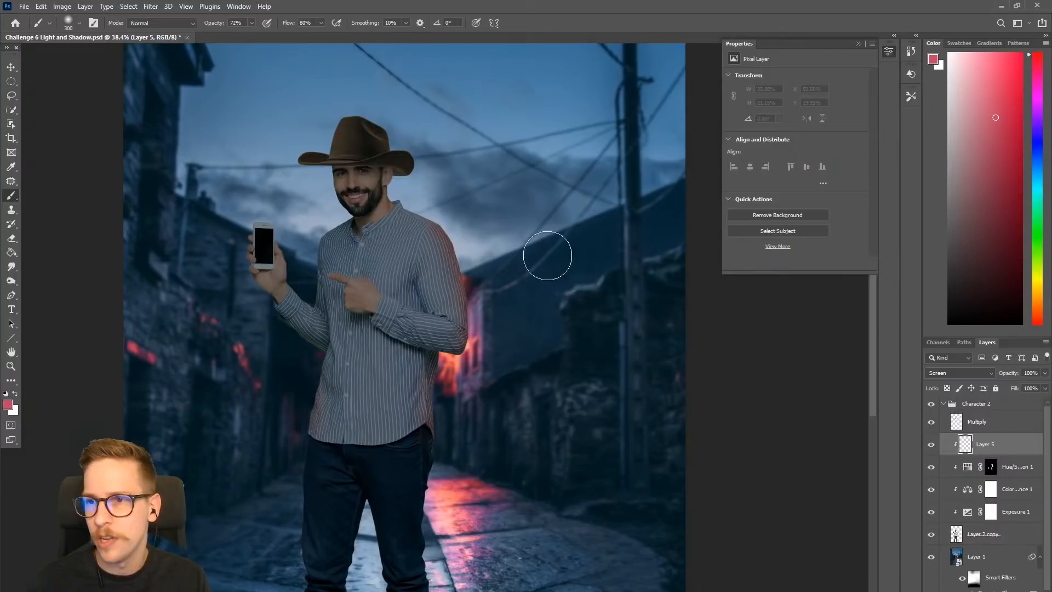
mouse_move(462, 237)
mouse_down()
mouse_move(483, 319)
mouse_move(458, 213)
mouse_up()
key(ctrl+z)
mouse_move(362, 207)
mouse_down()
mouse_move(463, 188)
mouse_move(364, 422)
mouse_move(383, 482)
mouse_up()
key(ctrl+z)
click(1014, 93)
- Paint a red rim light on Layer 5 along the man's glow-side shoulder, arm and shirt edge with a size 200 brush
key(bracketleft)
mouse_move(394, 241)
mouse_down()
mouse_move(455, 211)
mouse_move(460, 345)
mouse_up()
key(ctrl+z)
key(bracketleft)
drag(464, 235, 492, 327)
mouse_move(525, 389)
mouse_down()
mouse_move(511, 397)
mouse_move(500, 261)
mouse_move(444, 251)
mouse_move(445, 276)
mouse_up()
key(bracketright)
key(ctrl+z)
key(bracketleft)
mouse_move(507, 271)
mouse_down()
mouse_move(493, 270)
mouse_move(531, 395)
mouse_up()
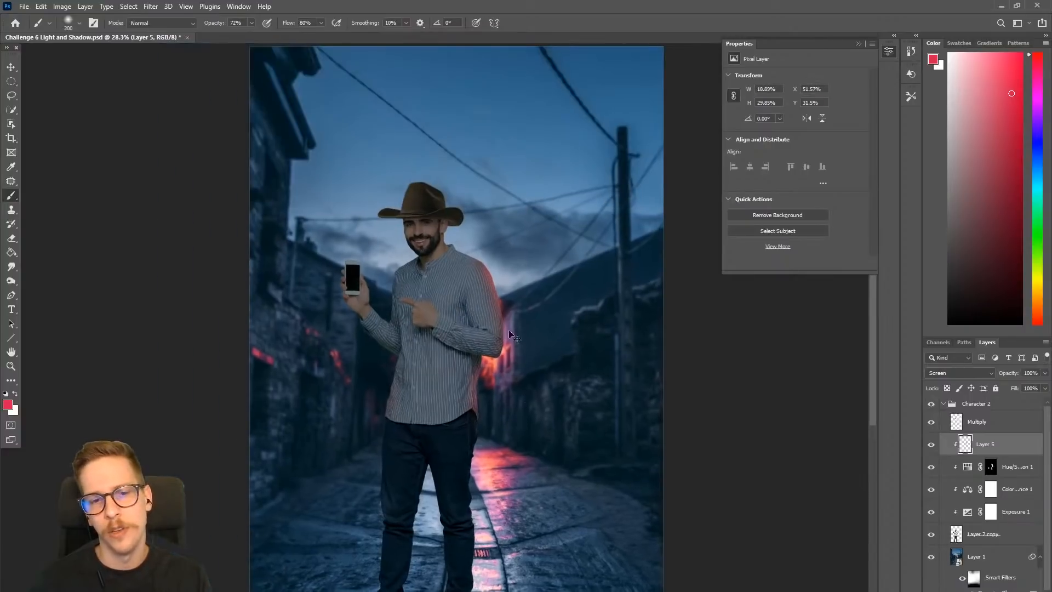
- Extend the red rim light on Layer 5 up toward the man's collar and neck
drag(508, 311, 530, 305)
mouse_move(450, 211)
mouse_down()
mouse_move(459, 216)
mouse_move(455, 204)
mouse_up()
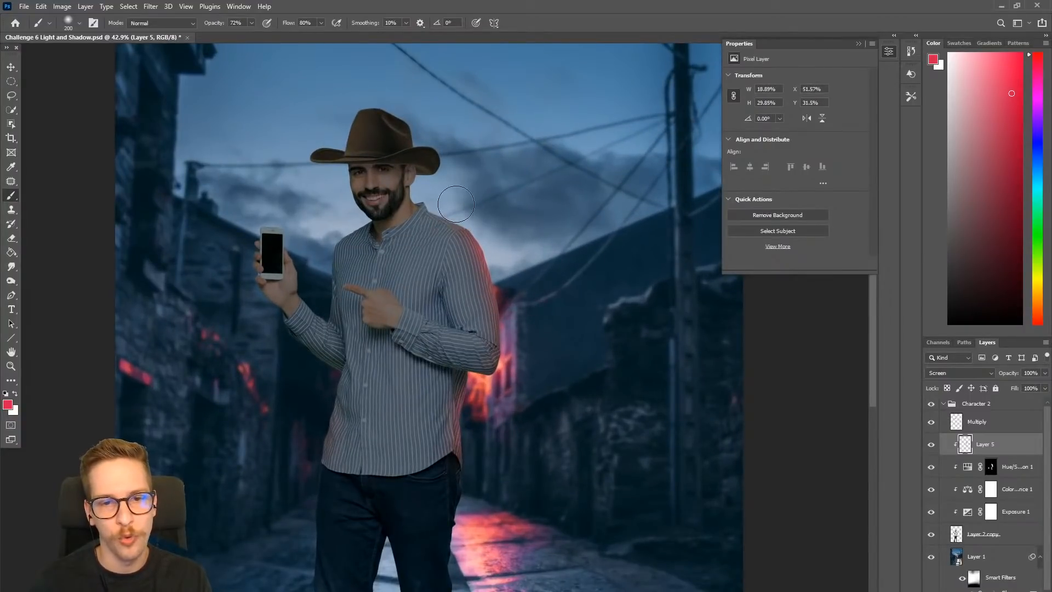
drag(563, 386, 587, 382)
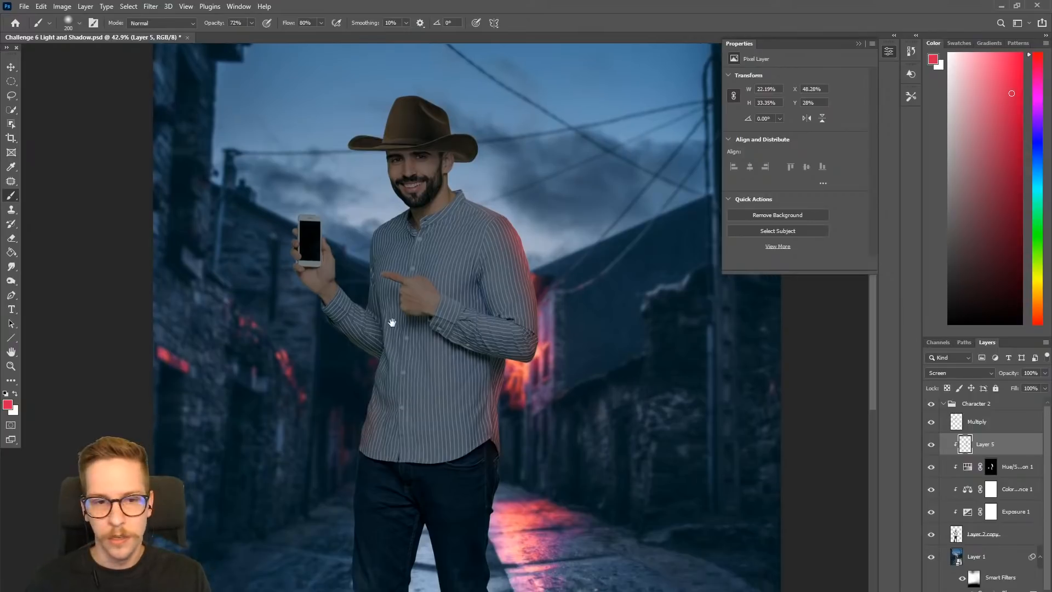
- Create a new Normal-mode layer named Screen above Layer 5
drag(390, 333, 394, 378)
scroll(372, 329, up, 1)
drag(372, 329, 412, 327)
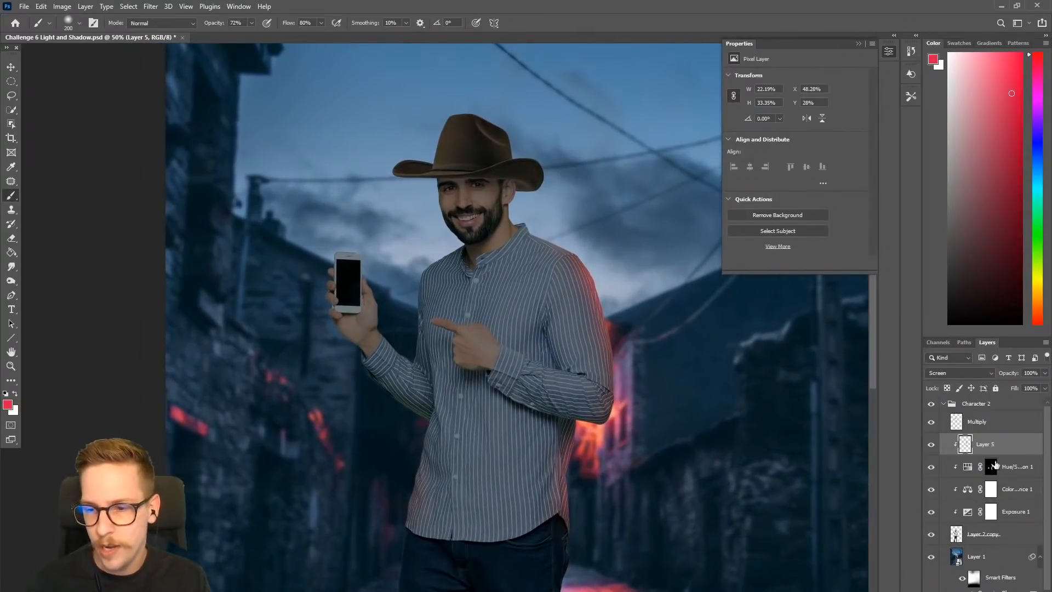
key(ctrl+shift+n)
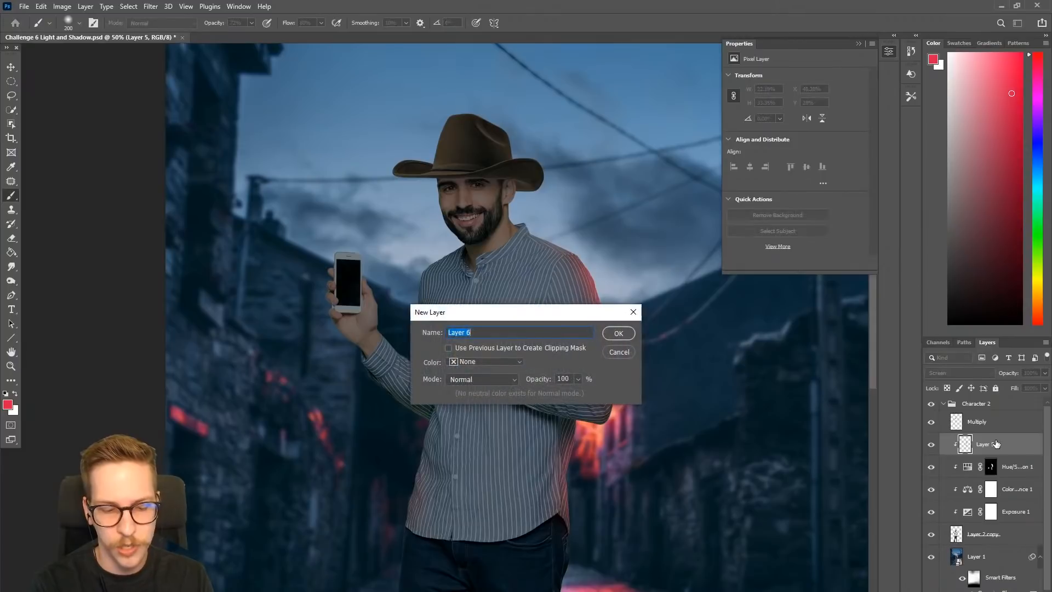
text(Screen)
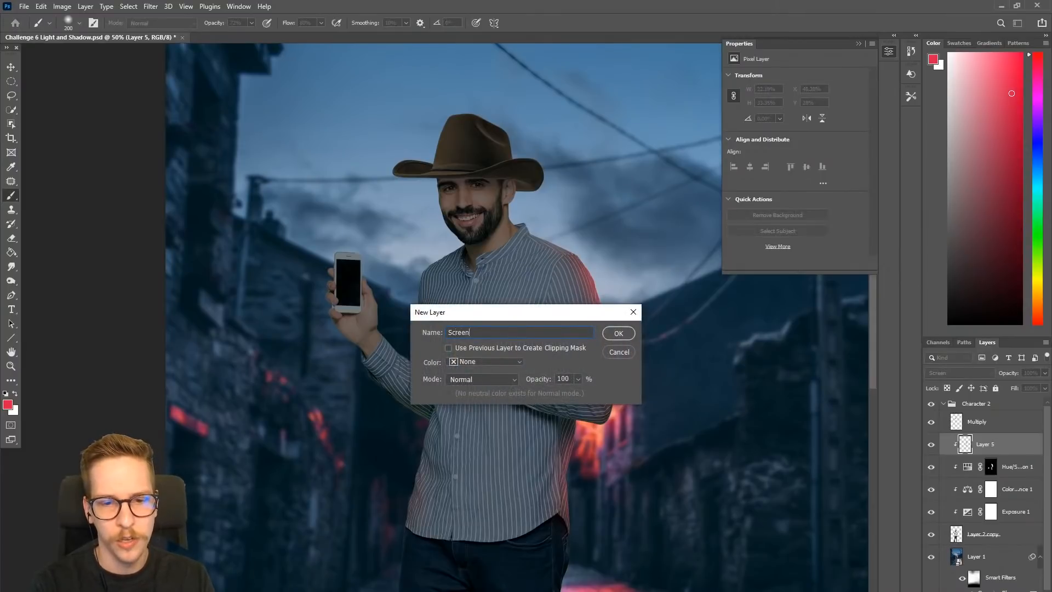
key(Return)
- Select the phone's black display area by tracing its four corners with the Polygonal Lasso
key(m)
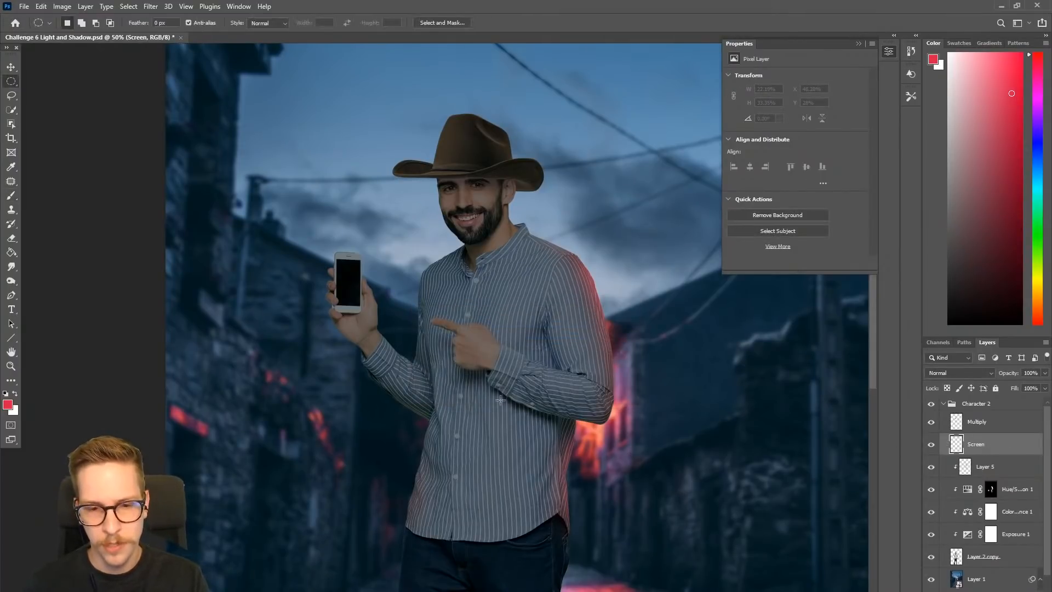
drag(370, 297, 418, 274)
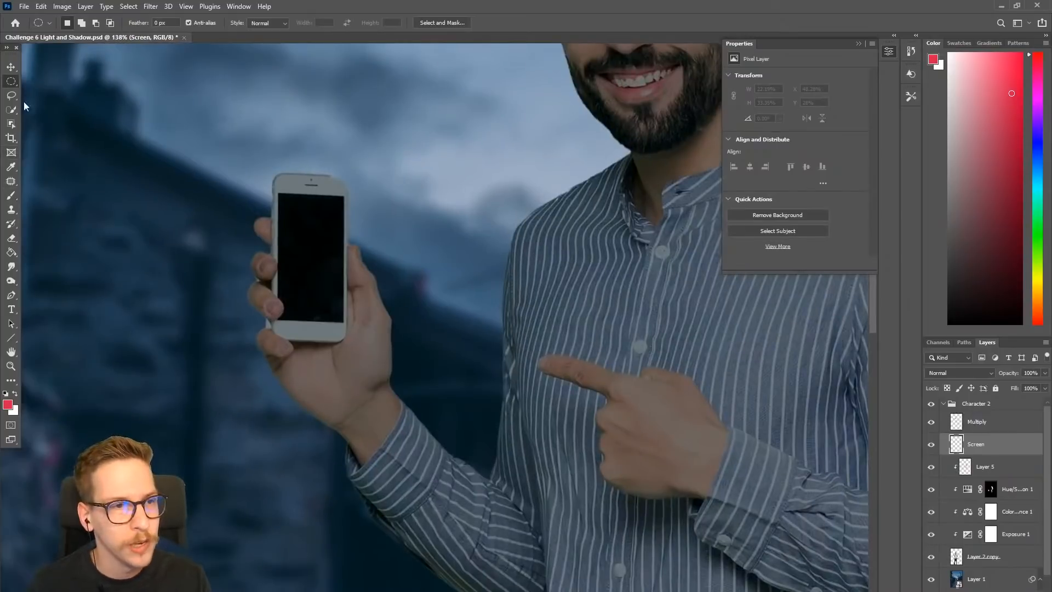
click(11, 96)
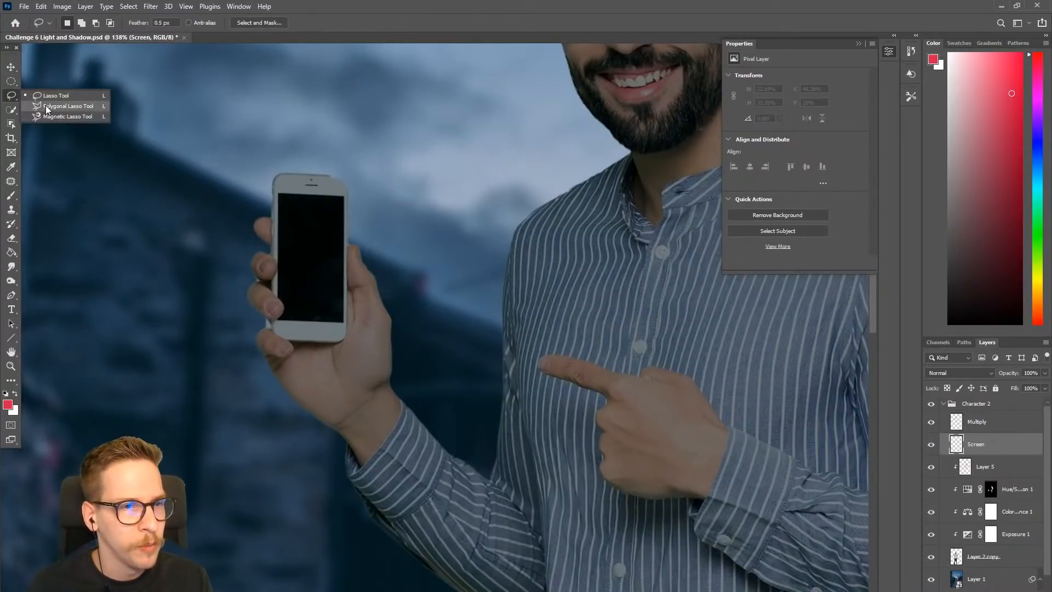
click(60, 106)
click(280, 194)
click(287, 197)
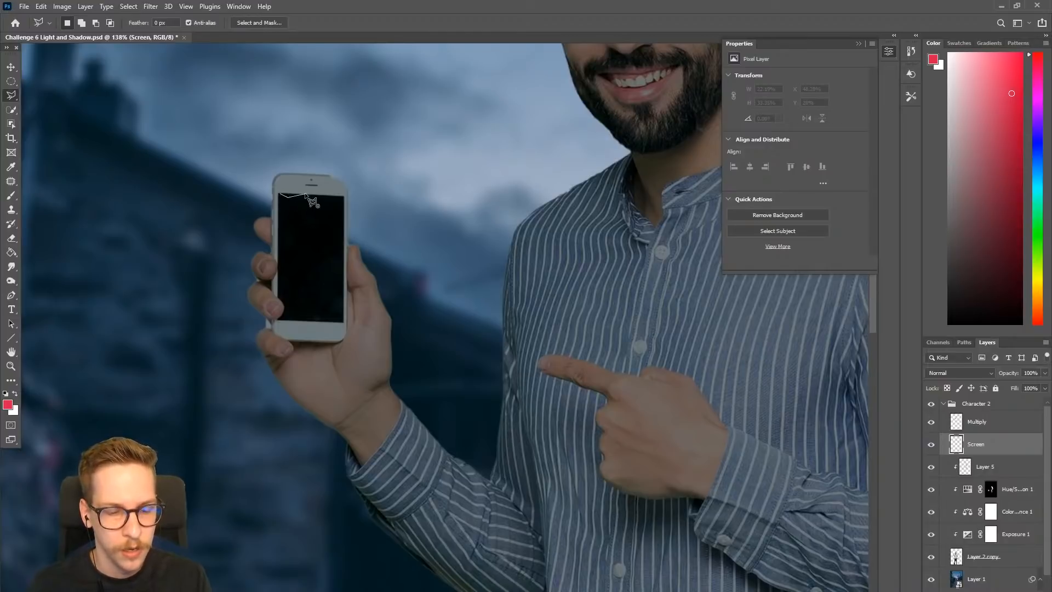
drag(267, 204, 297, 203)
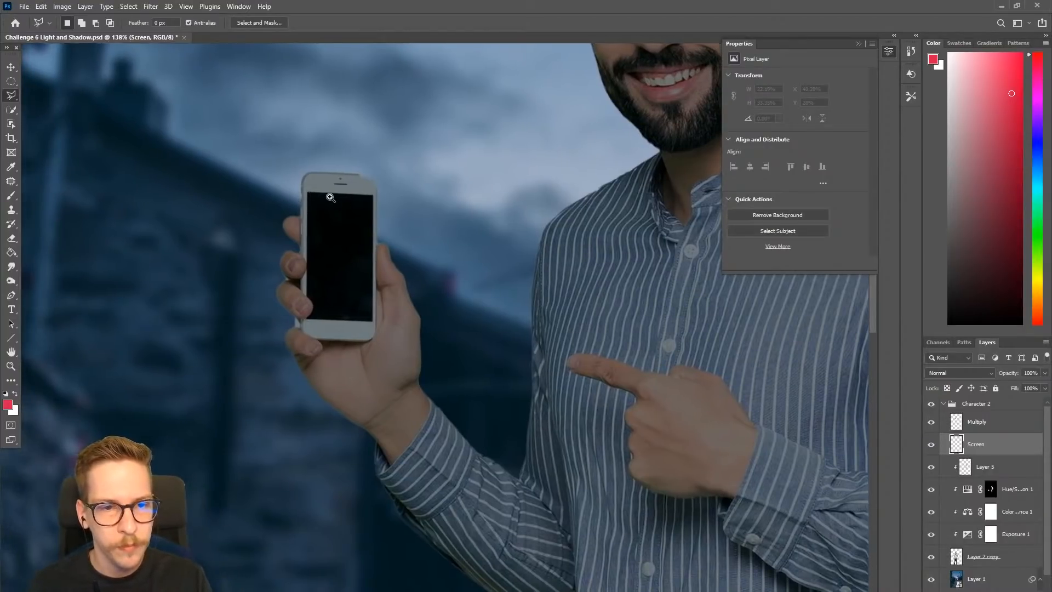
scroll(326, 200, up, 5)
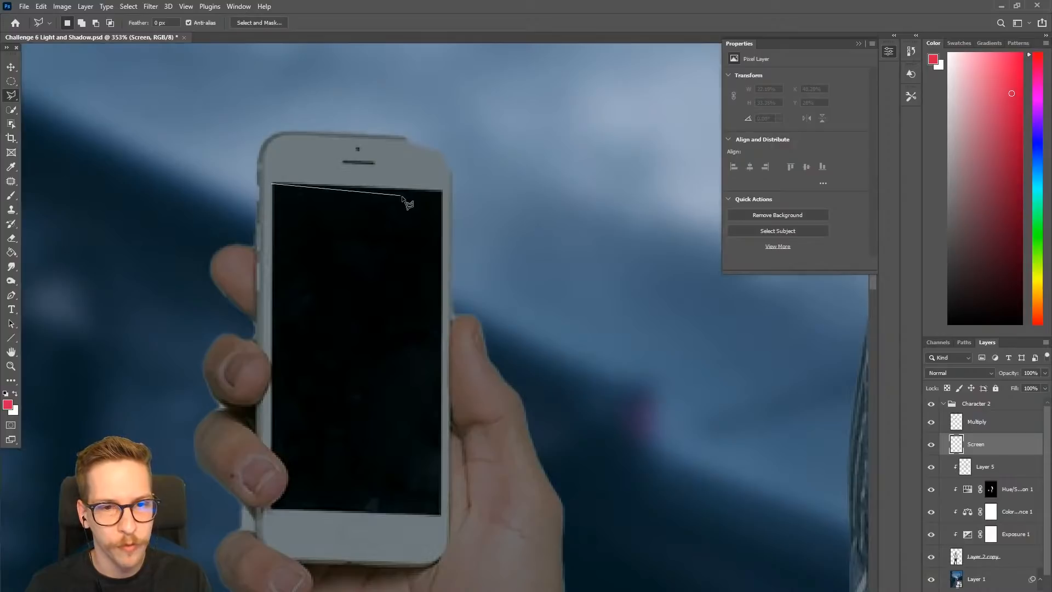
click(443, 190)
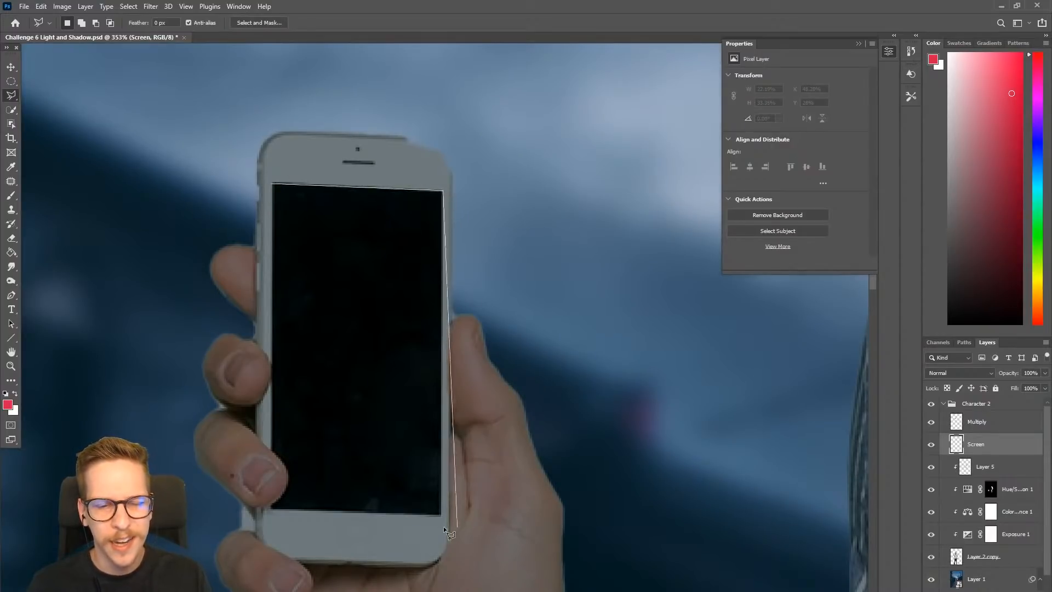
click(441, 514)
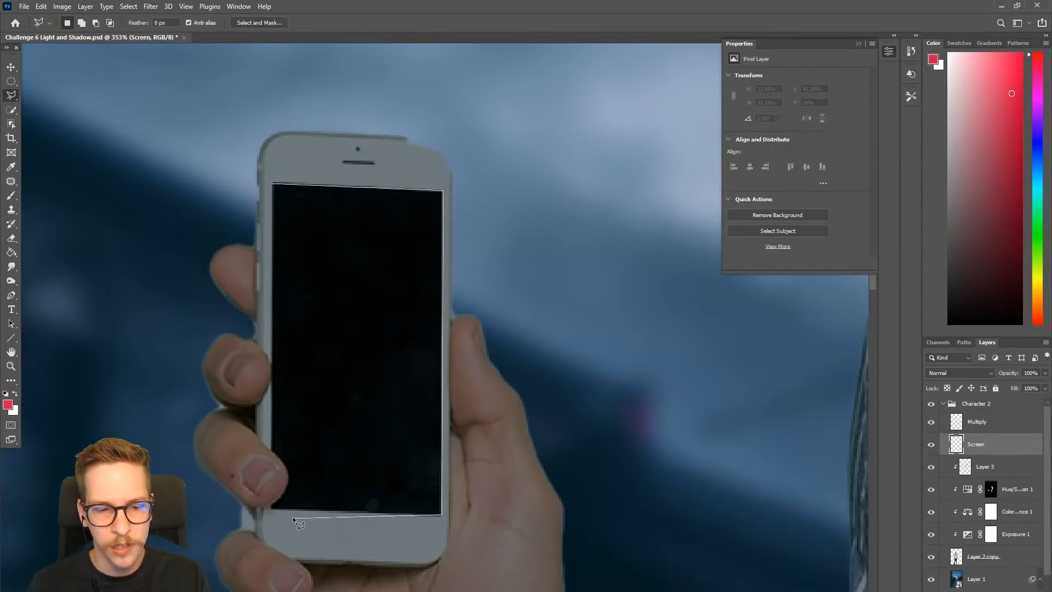
click(270, 507)
click(276, 188)
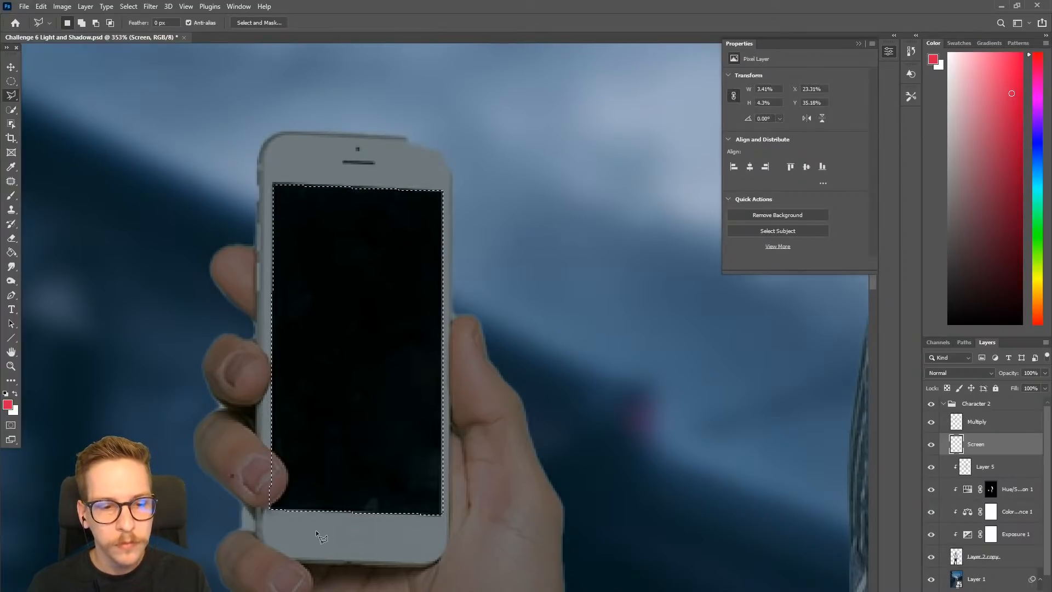
- Subtract the fingertip overlapping the display from the selection with the freehand Lasso
right_click(14, 94)
click(52, 95)
mouse_move(270, 451)
mouse_down()
mouse_move(287, 485)
mouse_move(268, 508)
mouse_move(216, 467)
mouse_up()
drag(431, 438, 385, 474)
mouse_move(432, 432)
mouse_down()
mouse_move(370, 420)
mouse_move(357, 405)
mouse_up()
- Fill the selected phone display with a very pale blue on the Screen layer and deselect it
key(g)
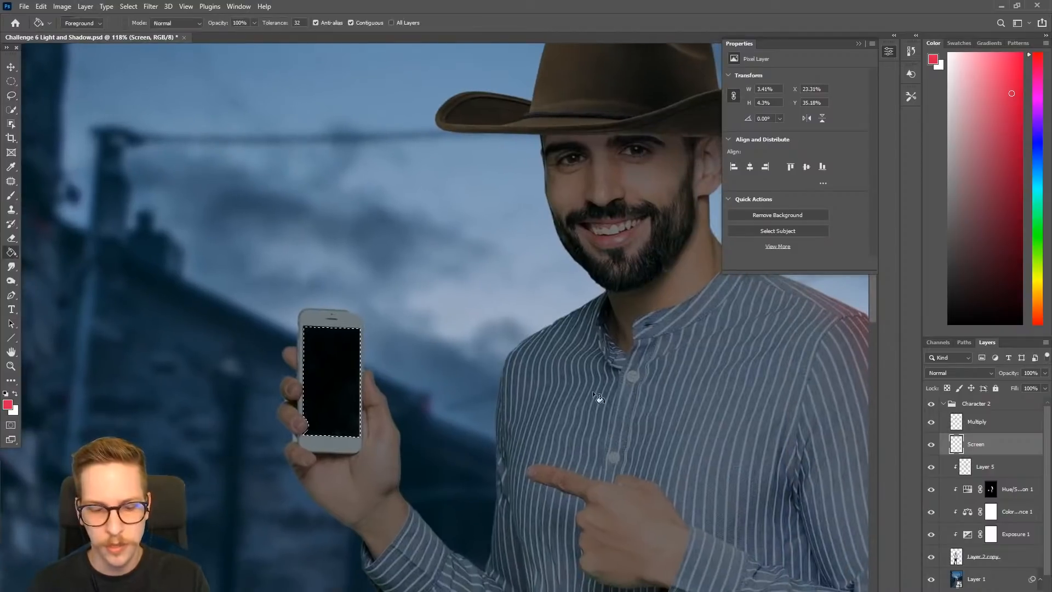
click(957, 85)
click(1036, 174)
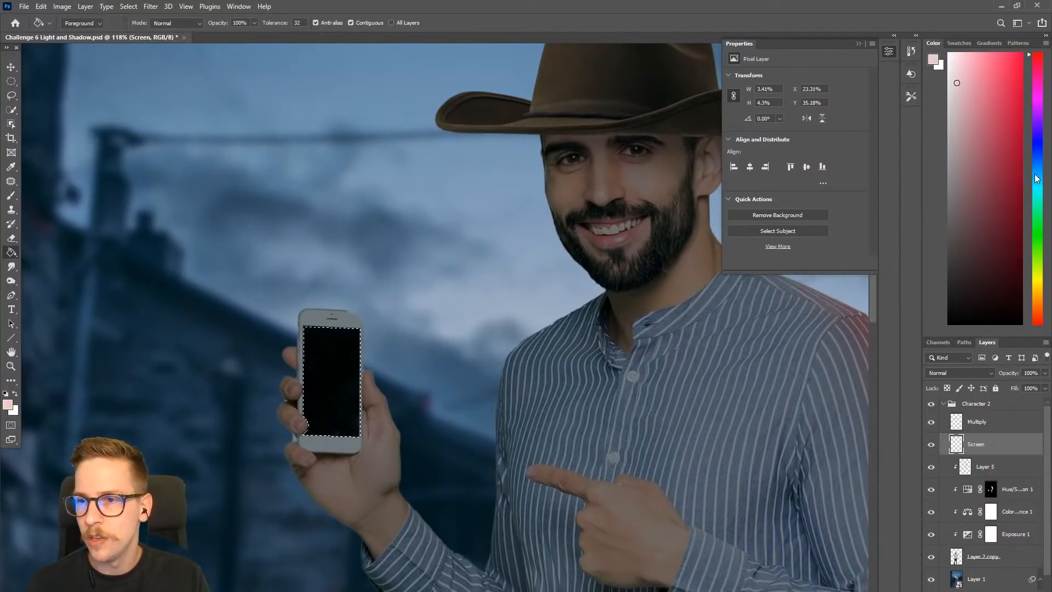
click(342, 362)
key(ctrl+d)
scroll(496, 401, down, 2)
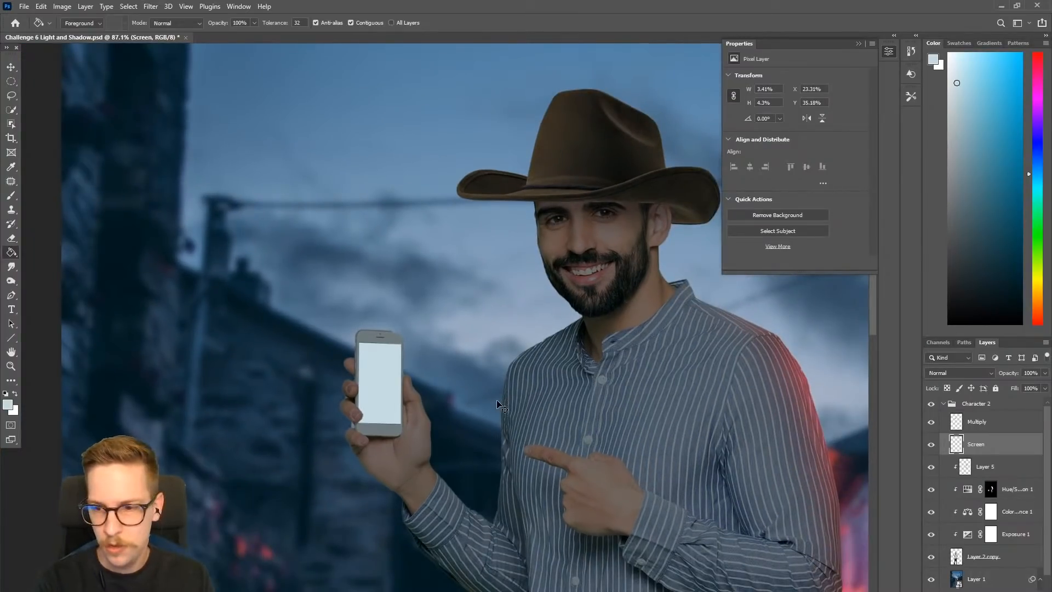
- Create a new layer named Screen with the Screen blend mode above the filled display layer
key(ctrl+shift+n)
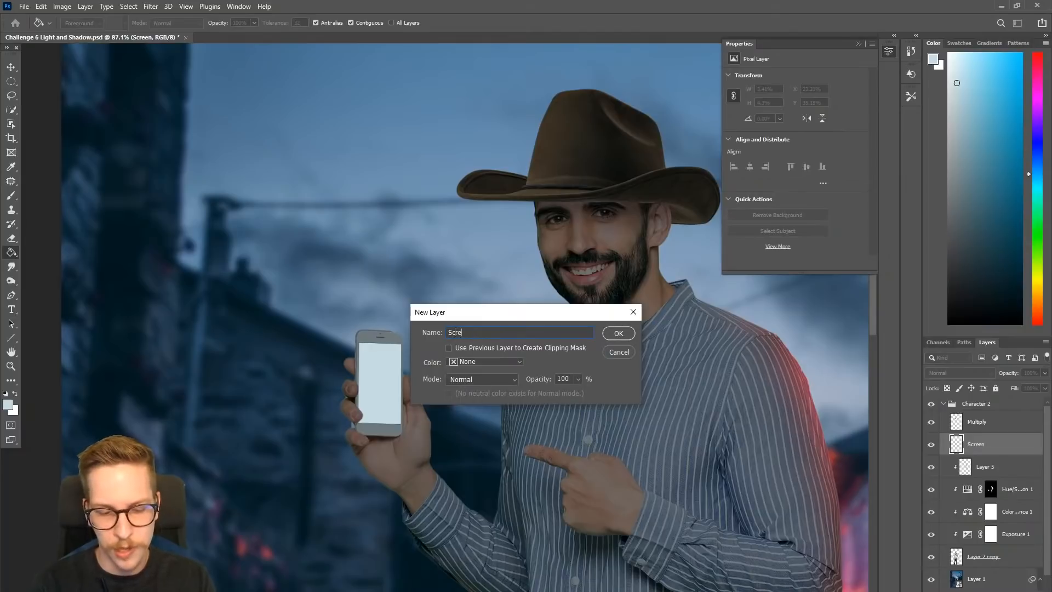
click(484, 380)
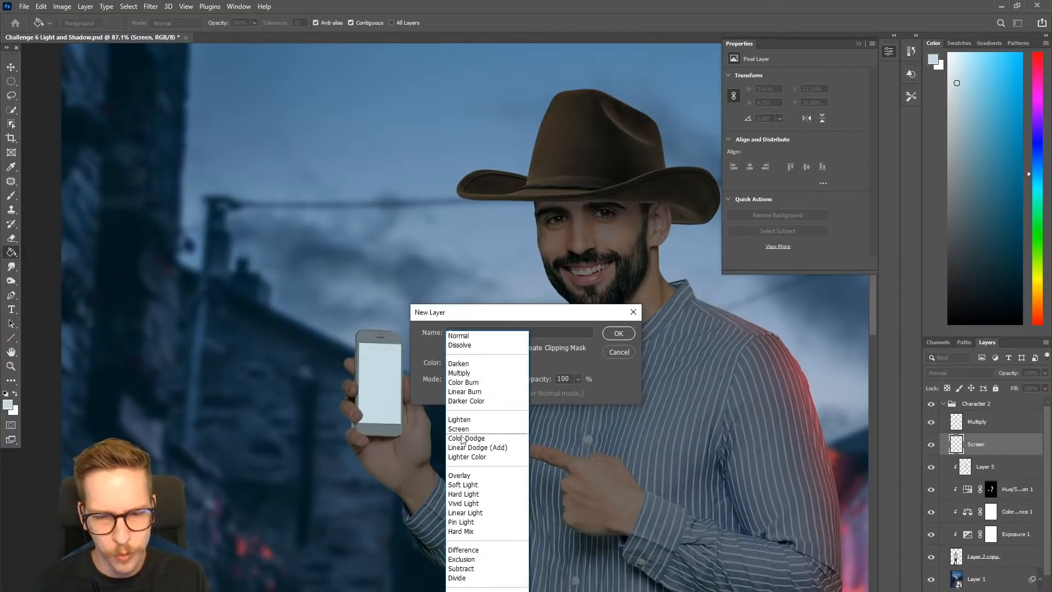
click(471, 428)
click(618, 335)
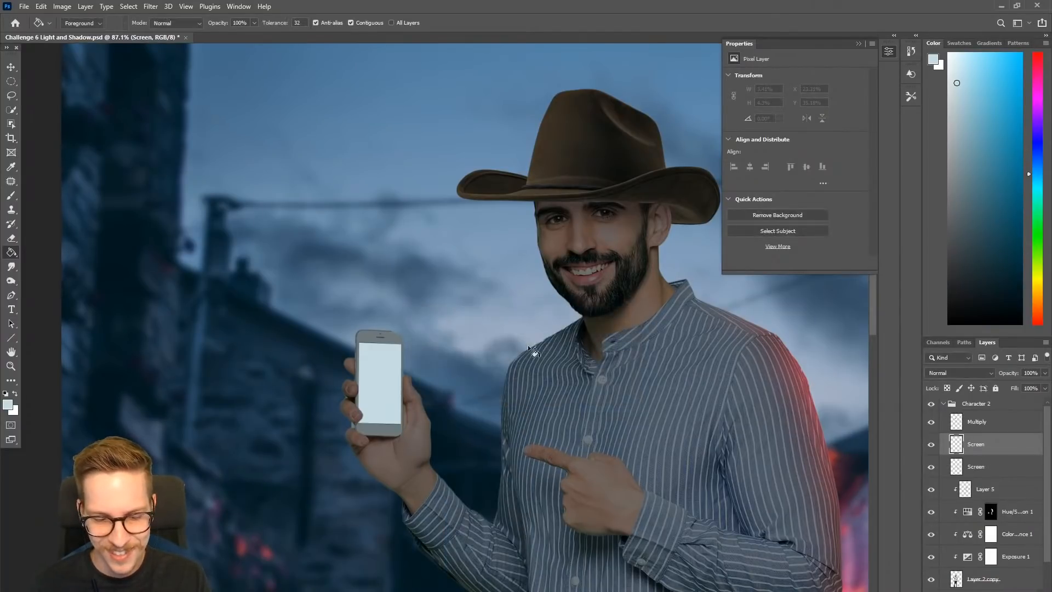
- Paint a saturated bright blue glow over the lit phone with a soft brush on the upper Screen layer
key(b)
drag(957, 84, 1017, 68)
drag(343, 438, 283, 350)
key(bracketleft)
key(bracketleft)
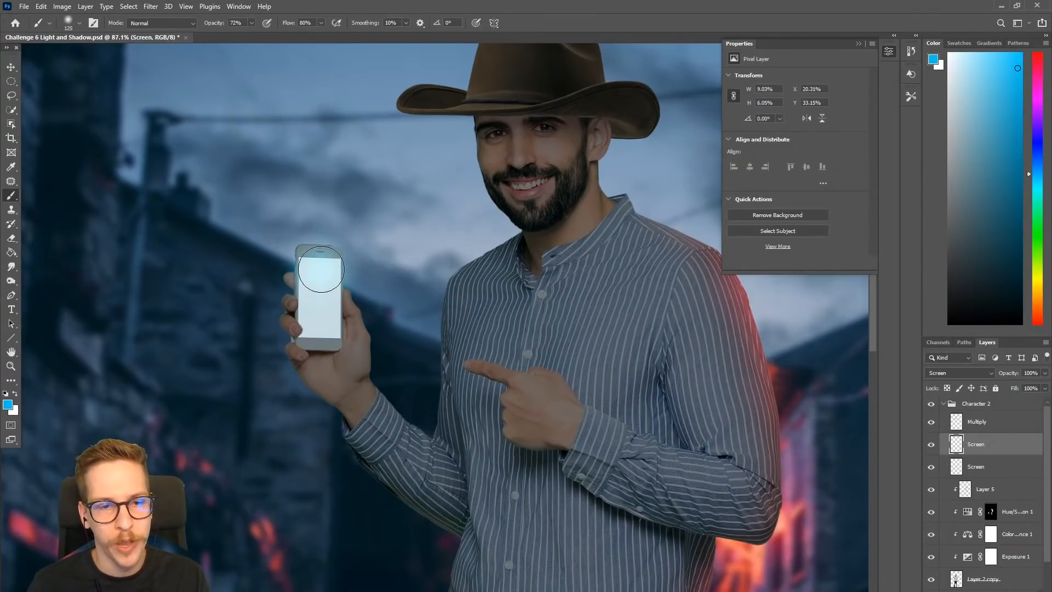
mouse_move(315, 285)
mouse_down()
mouse_move(320, 337)
mouse_move(322, 259)
mouse_up()
click(322, 259)
key(bracketright)
key(bracketright)
click(318, 262)
scroll(334, 293, down, 7)
key(ctrl+z)
key(bracketleft)
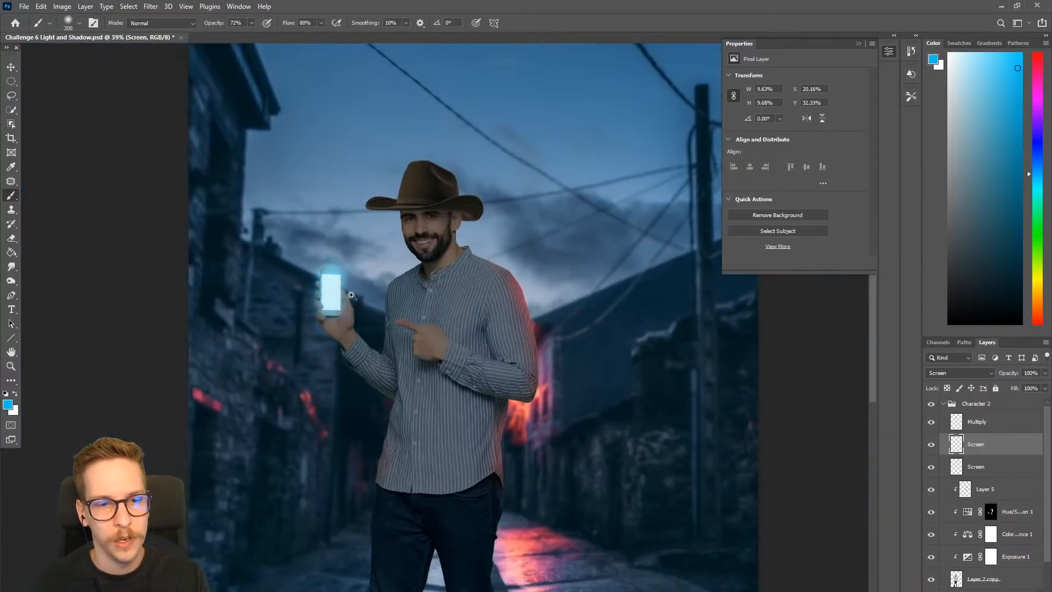
- Try a wider blue glow dab over the phone with a size 300 brush and undo it
scroll(341, 298, up, 5)
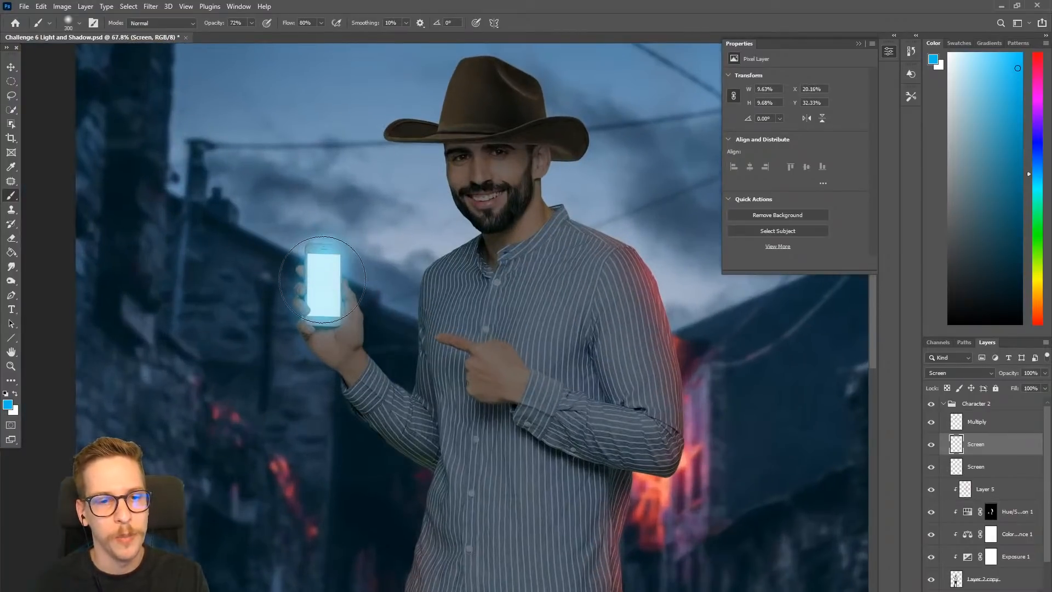
key(bracketright)
key(bracketright)
key(bracketright)
click(325, 283)
scroll(398, 348, down, 6)
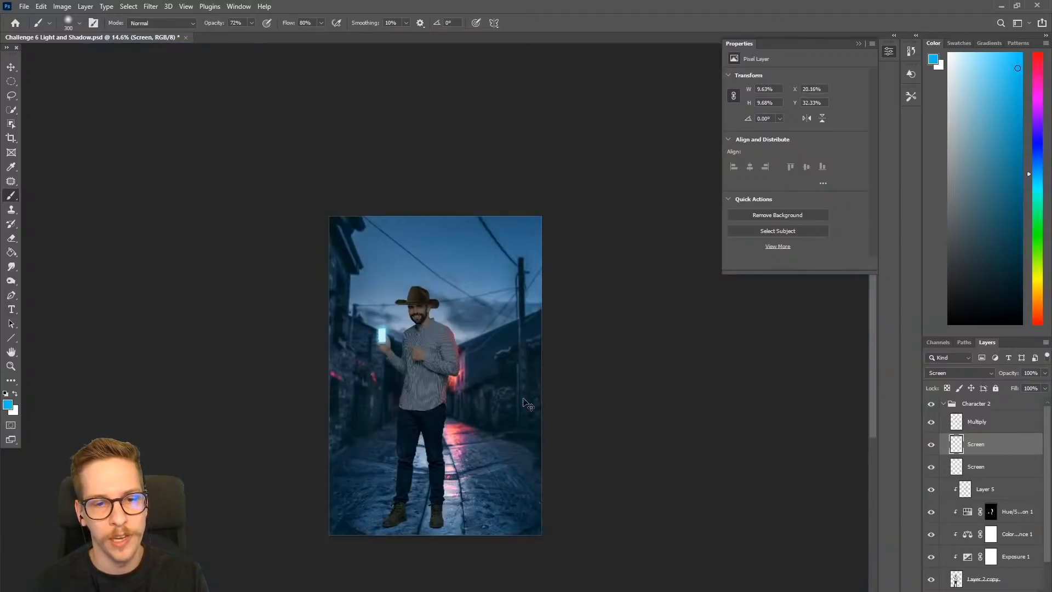
scroll(444, 389, up, 4)
key(ctrl+z)
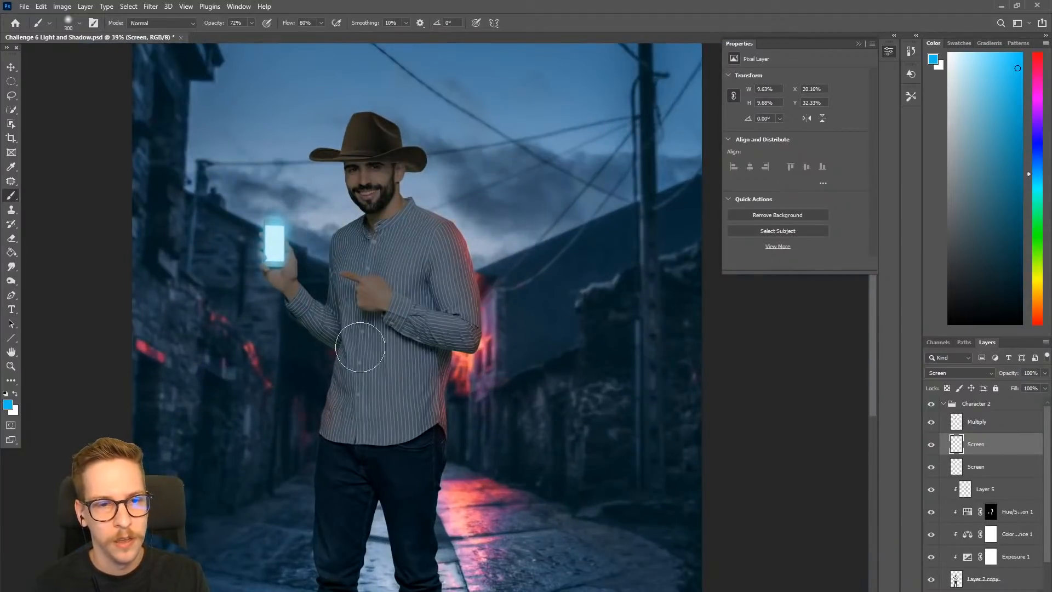
- Create a new layer named CD with the Color Dodge blend mode, and undo a blue test stroke on it
scroll(309, 281, up, 2)
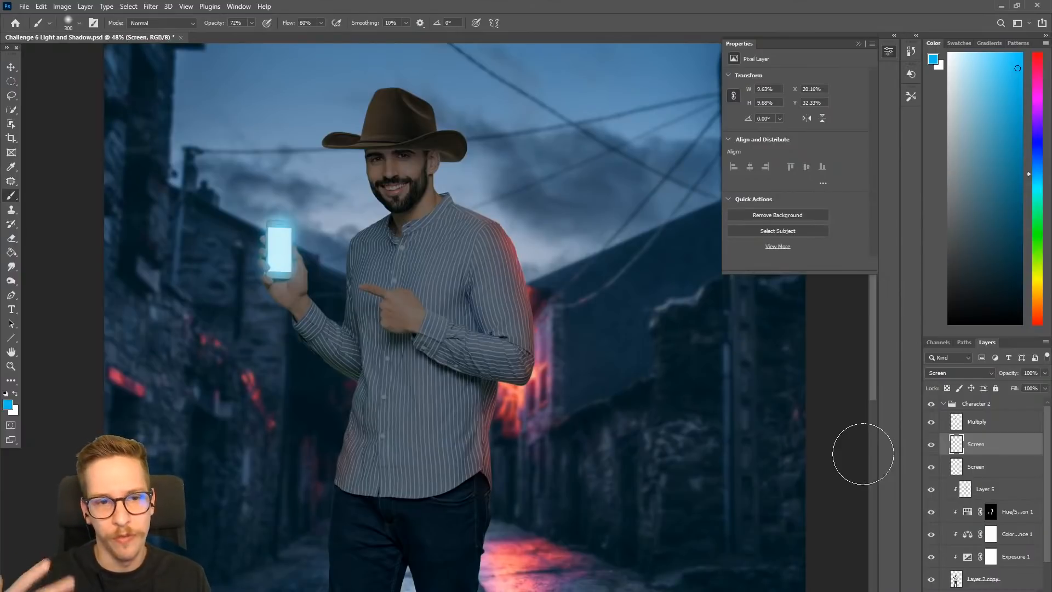
key(ctrl+shift+n)
text(CD)
click(467, 384)
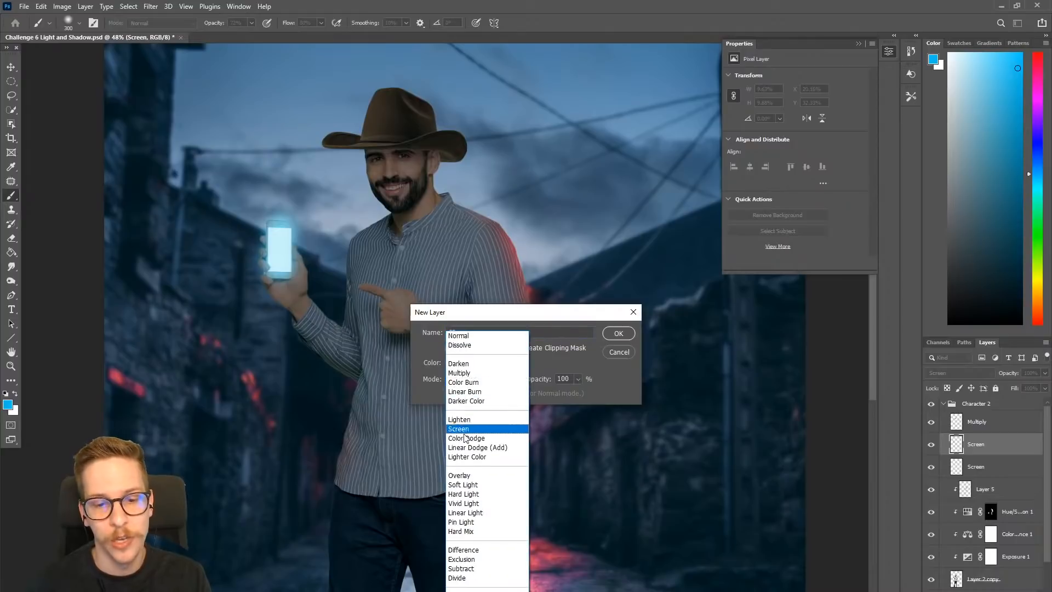
click(466, 439)
click(618, 333)
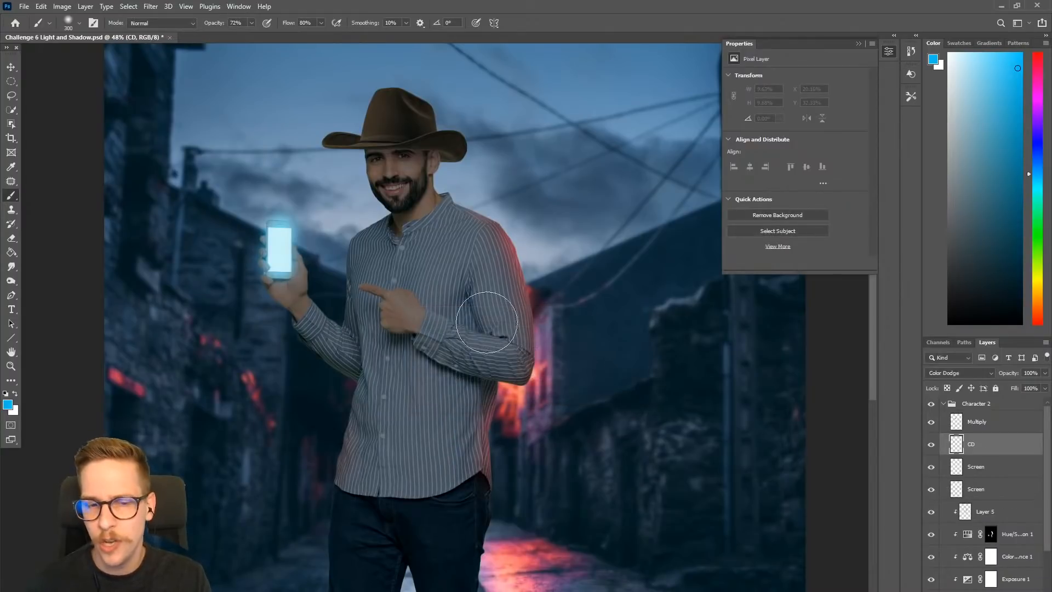
drag(349, 267, 371, 294)
key(ctrl+z)
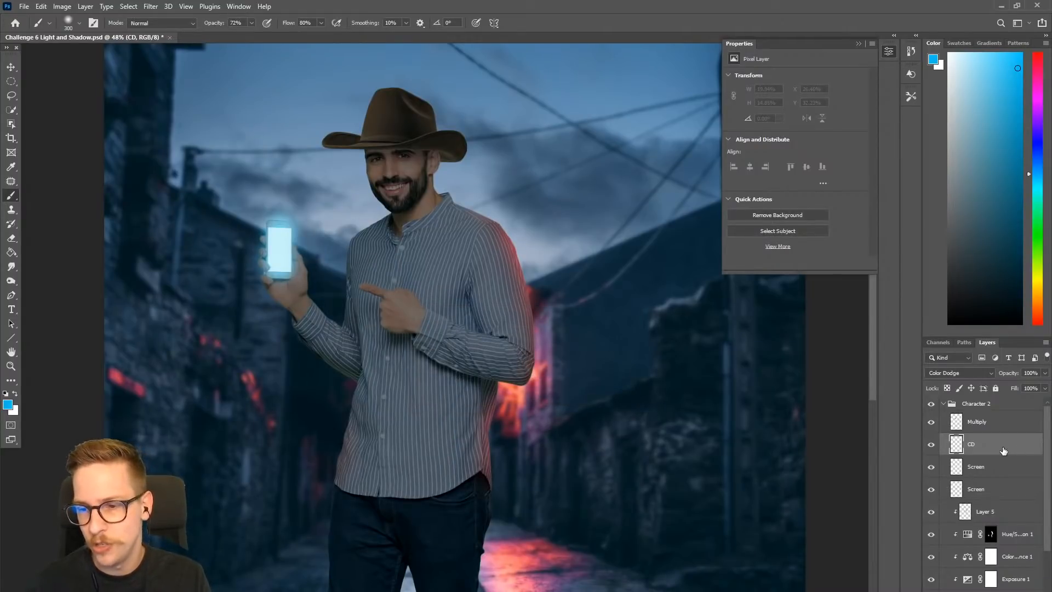
- Move the CD layer directly above Layer 5 and clip it to the man
drag(1003, 450, 1004, 499)
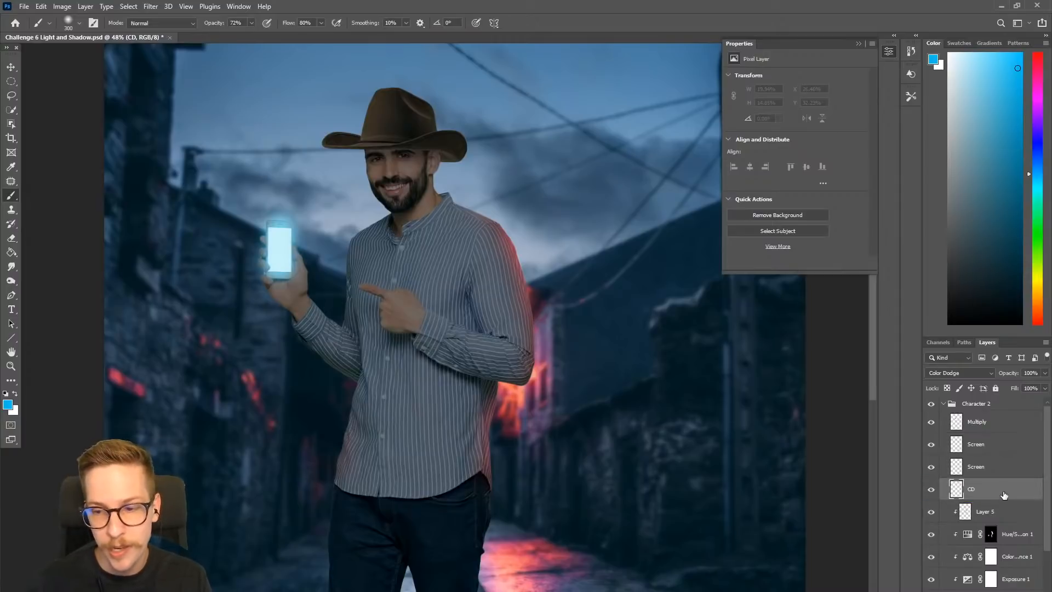
right_click(1003, 494)
click(948, 239)
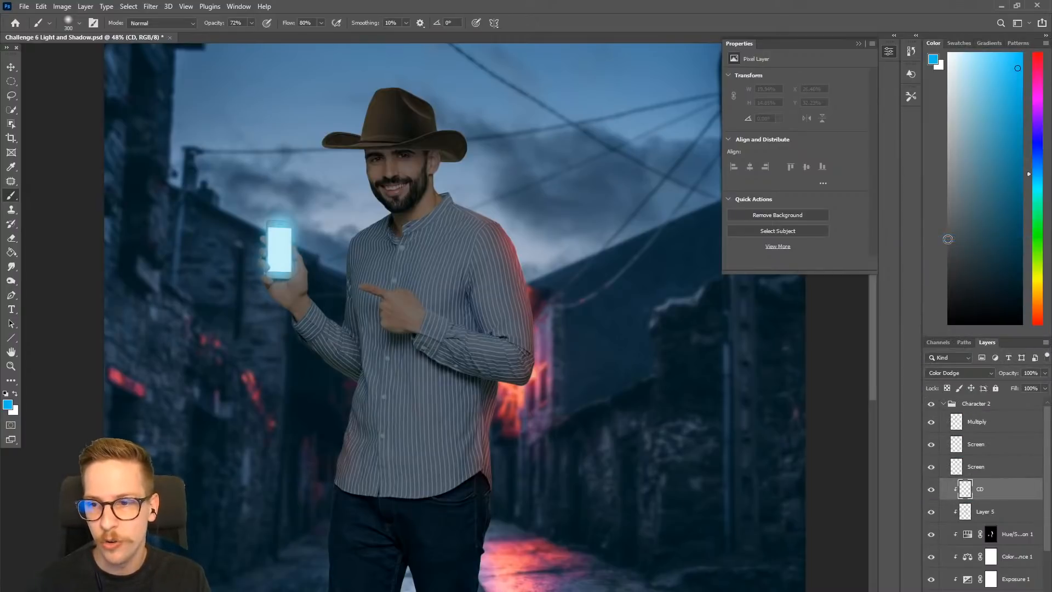
- Set up a size 400 brush with a darker muted blue and 46% opacity, undoing the test dabs
key(bracketright)
click(978, 169)
drag(979, 168, 983, 171)
click(329, 263)
key(ctrl+z)
click(355, 263)
click(251, 22)
drag(247, 36, 239, 36)
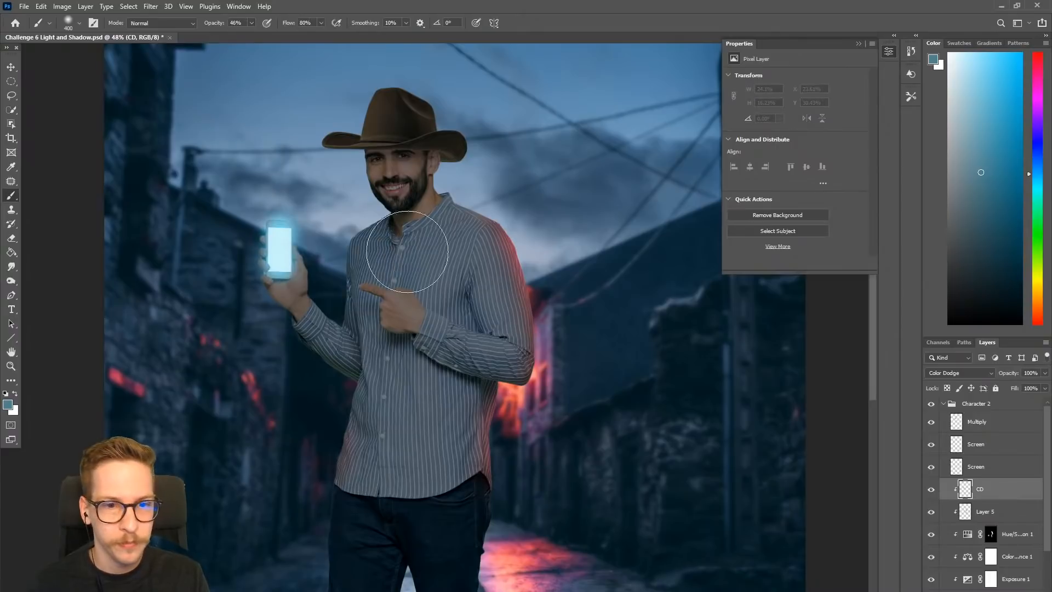
- Paint blue phone light on the CD layer over the phone-side chest, shirt edge and face, reducing the brush size for the face
drag(352, 295, 365, 253)
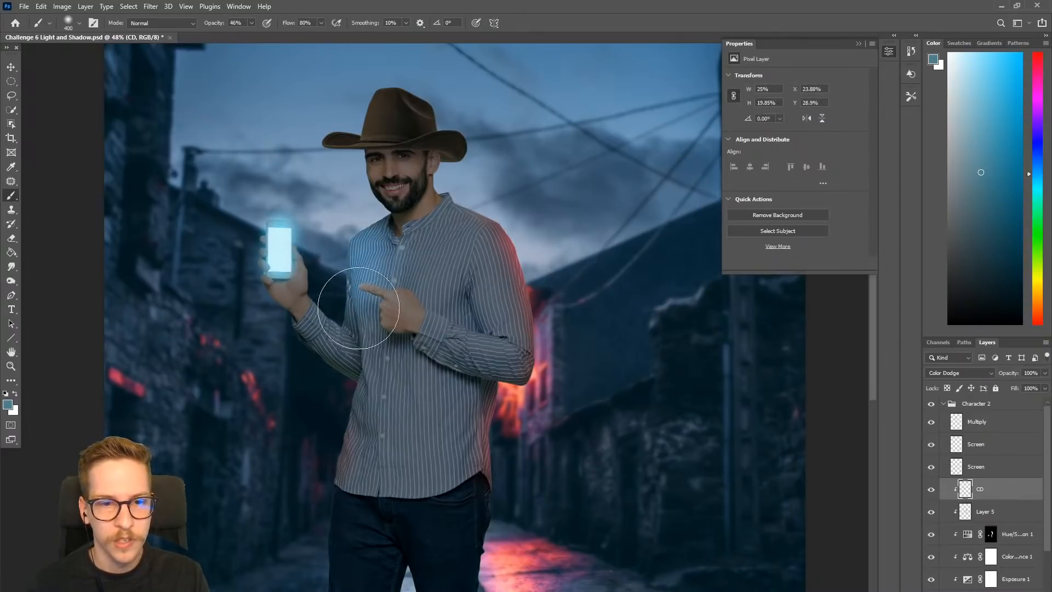
drag(358, 359, 352, 384)
drag(329, 441, 337, 440)
key([)
key([)
click(362, 188)
key([)
scroll(362, 185, down, 3)
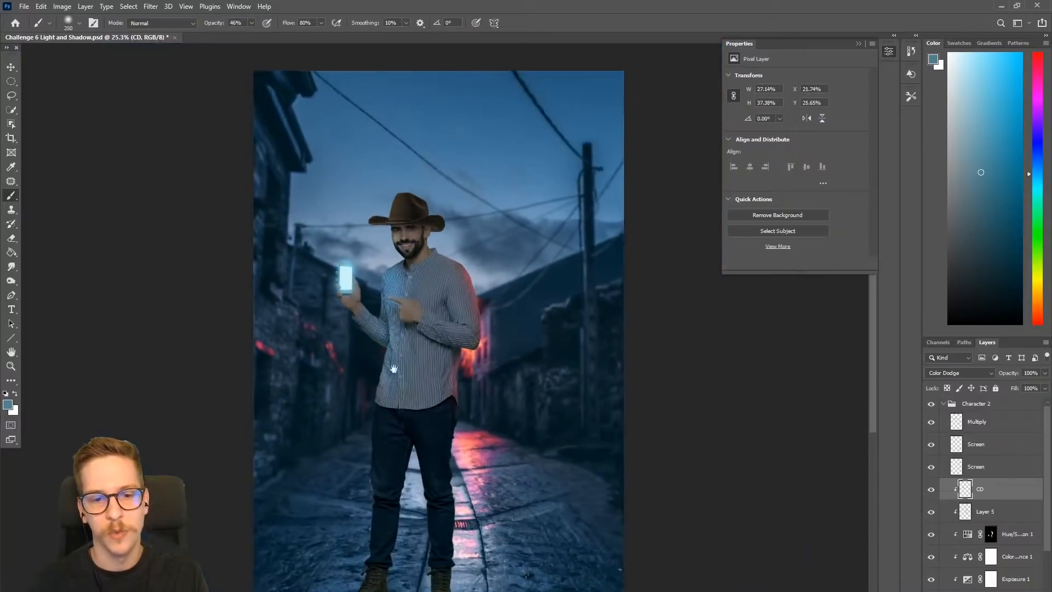
key(])
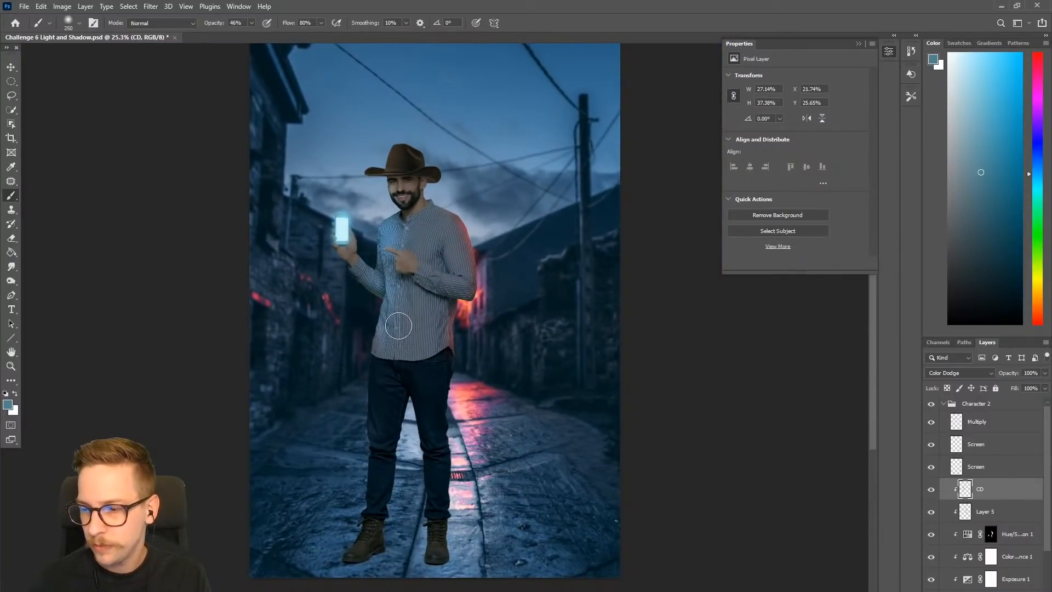
mouse_move(383, 311)
mouse_down()
mouse_move(375, 333)
mouse_move(390, 258)
mouse_move(381, 287)
mouse_up()
- Try spreading the blue light across the middle of the chest with a size 400 brush and undo it
key(])
drag(419, 239, 419, 237)
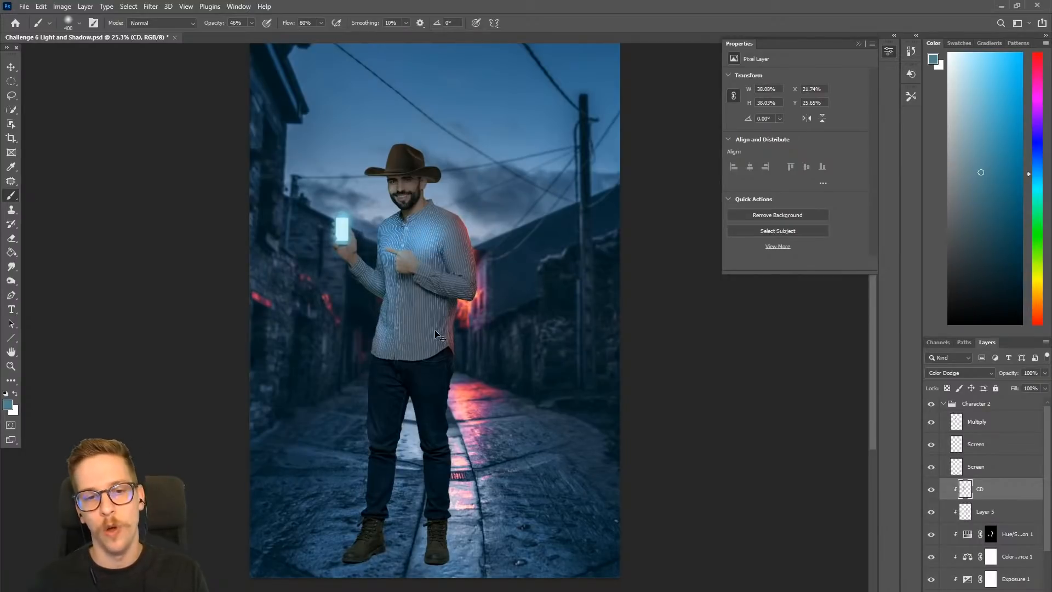
key(ctrl+z)
key([)
key(ctrl+z)
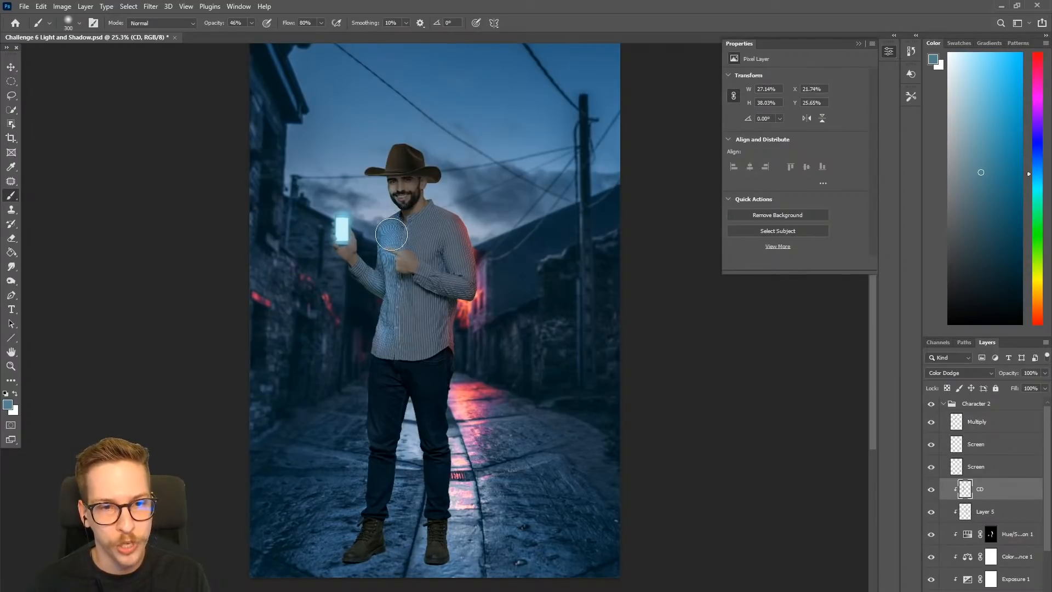
- Extend the blue light on the CD layer down the phone-side shirt edge to the hip, using a size 400 brush for the hip
drag(384, 290, 386, 280)
key(])
drag(364, 364, 359, 380)
scroll(471, 351, down, 2)
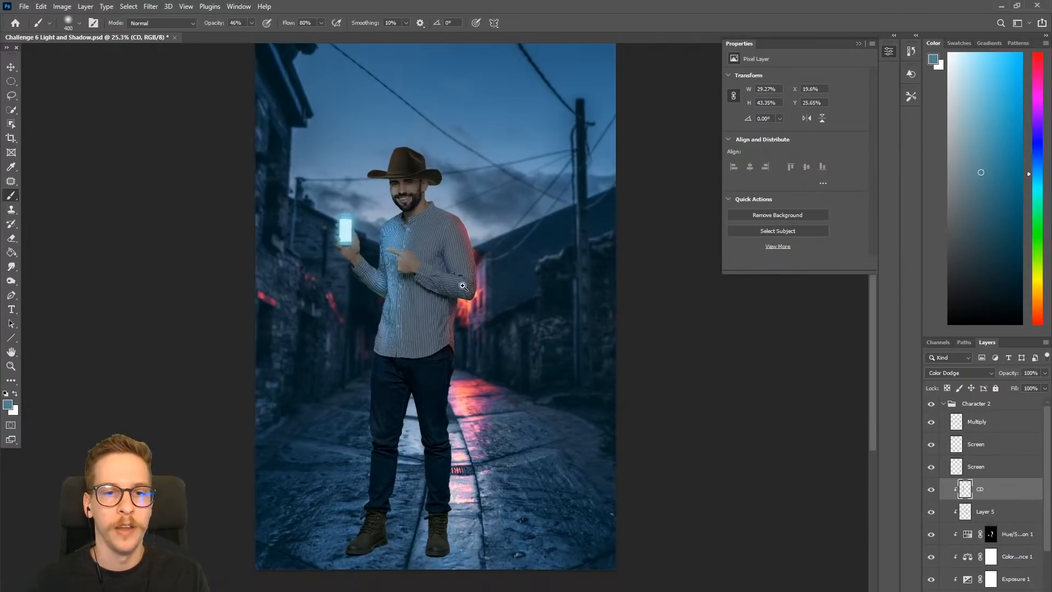
drag(516, 442, 481, 418)
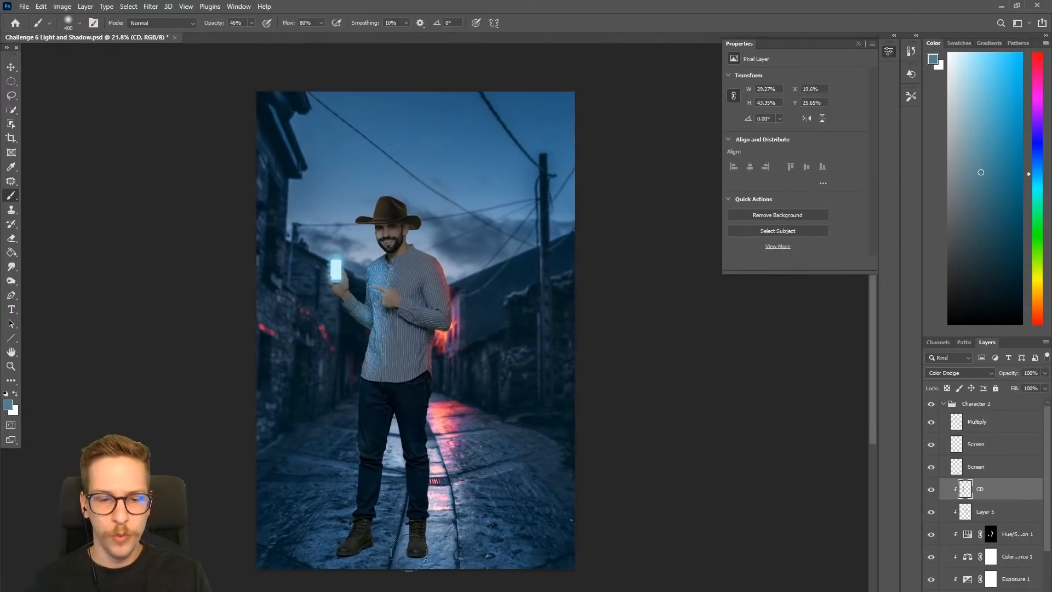
scroll(417, 442, up, 3)
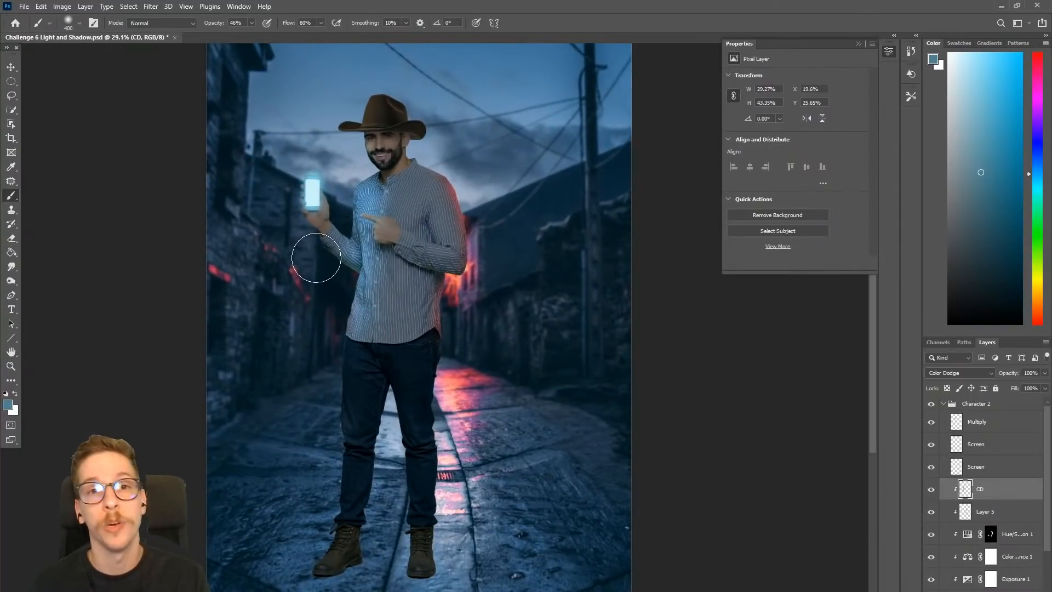
- Save a copy of the composite on the computer and switch to Lightroom with the saved image open
click(24, 7)
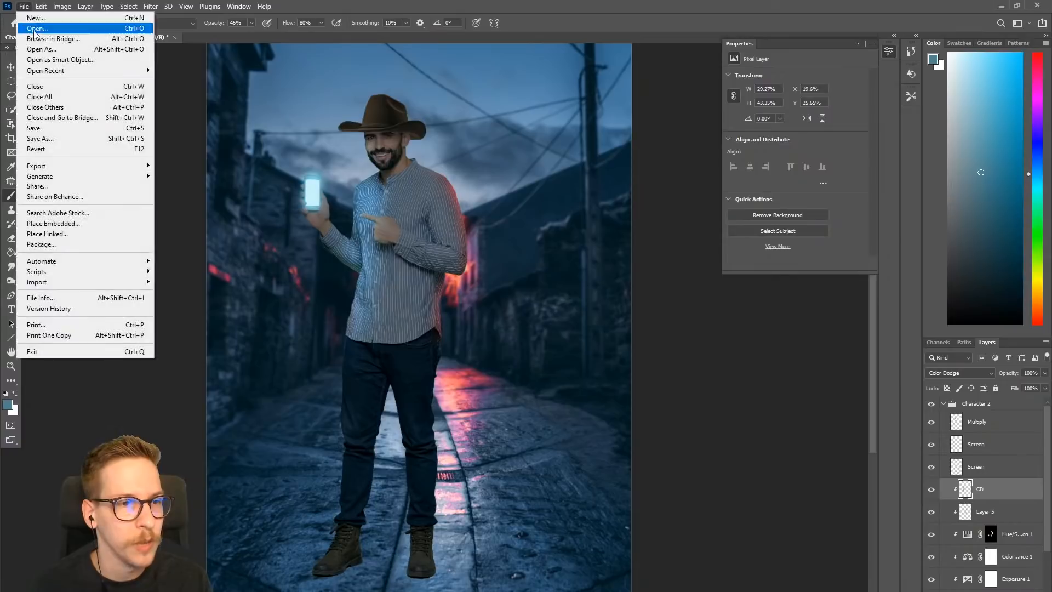
click(57, 137)
click(351, 351)
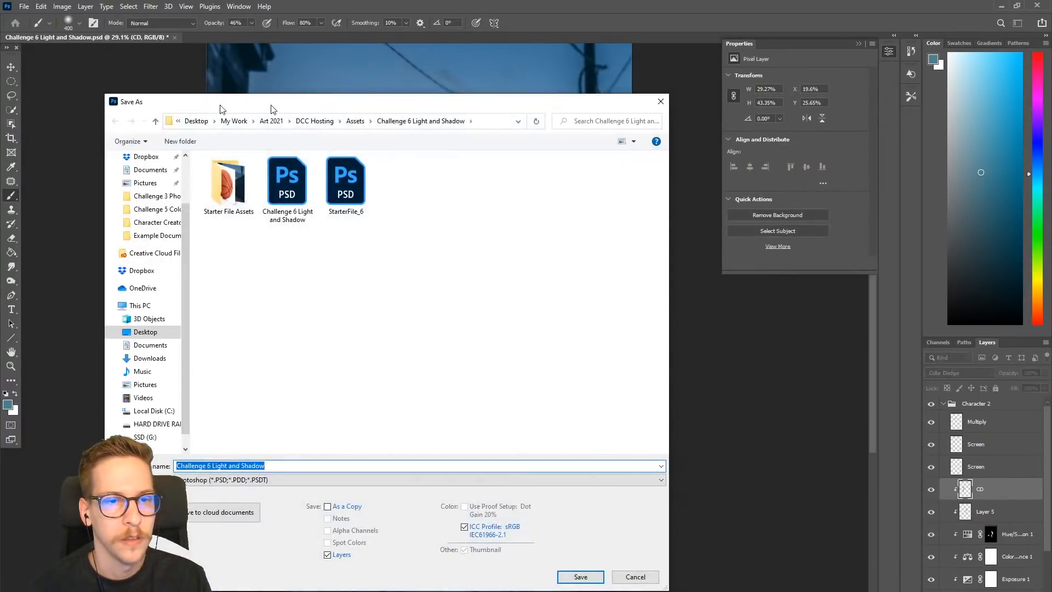
drag(271, 106, 0, 113)
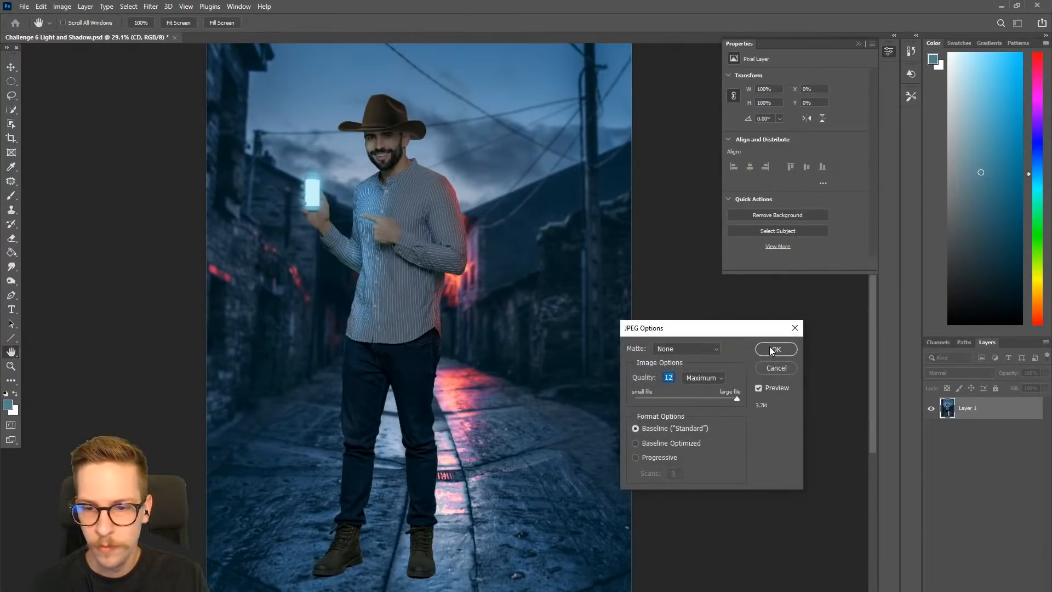
click(775, 349)
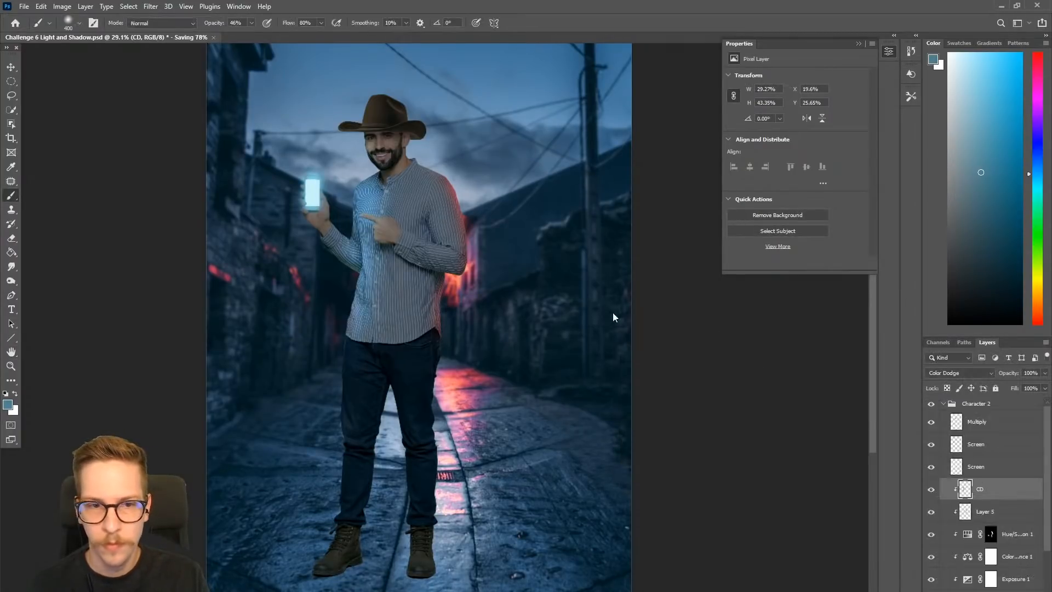
drag(613, 312, 578, 343)
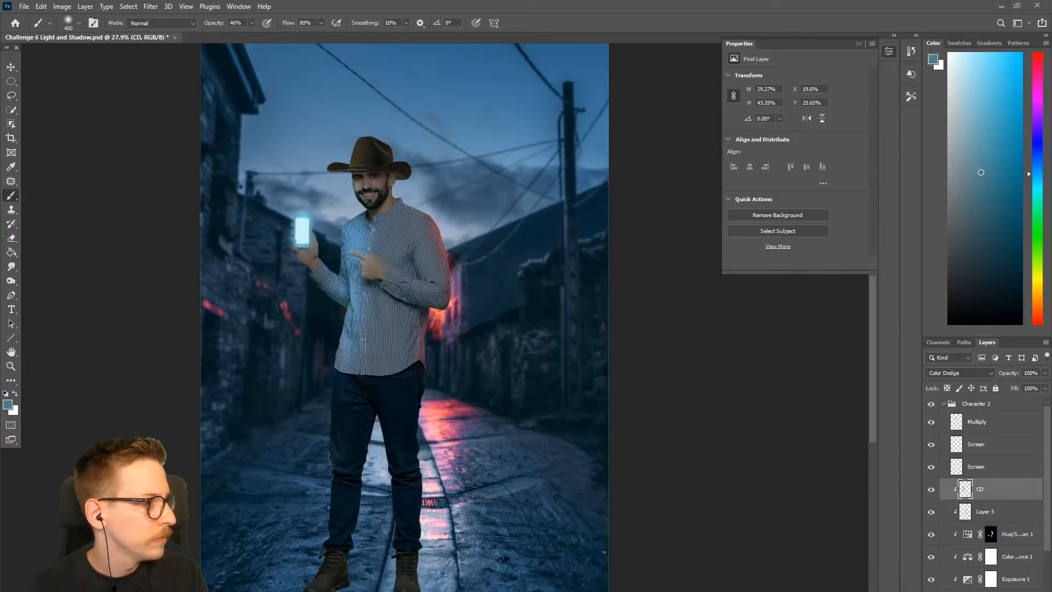
drag(0, 71, 460, 1)
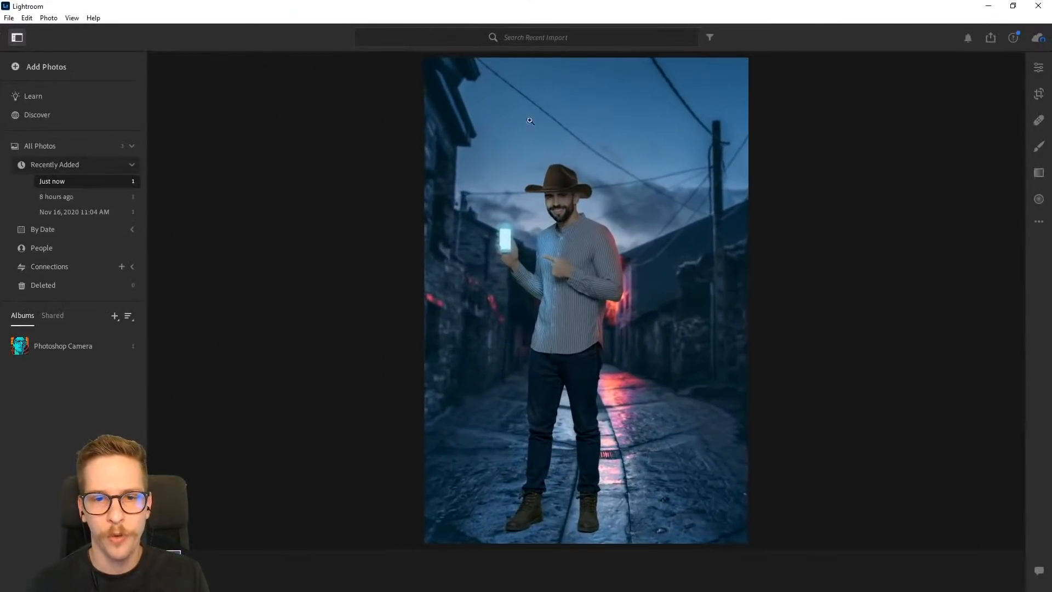
click(9, 17)
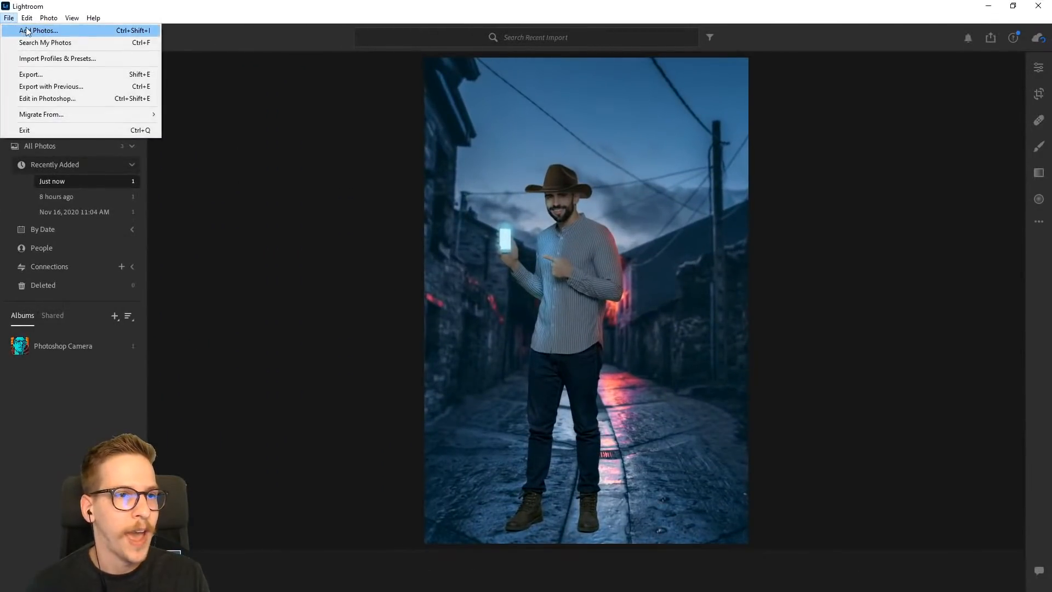
click(93, 18)
click(120, 15)
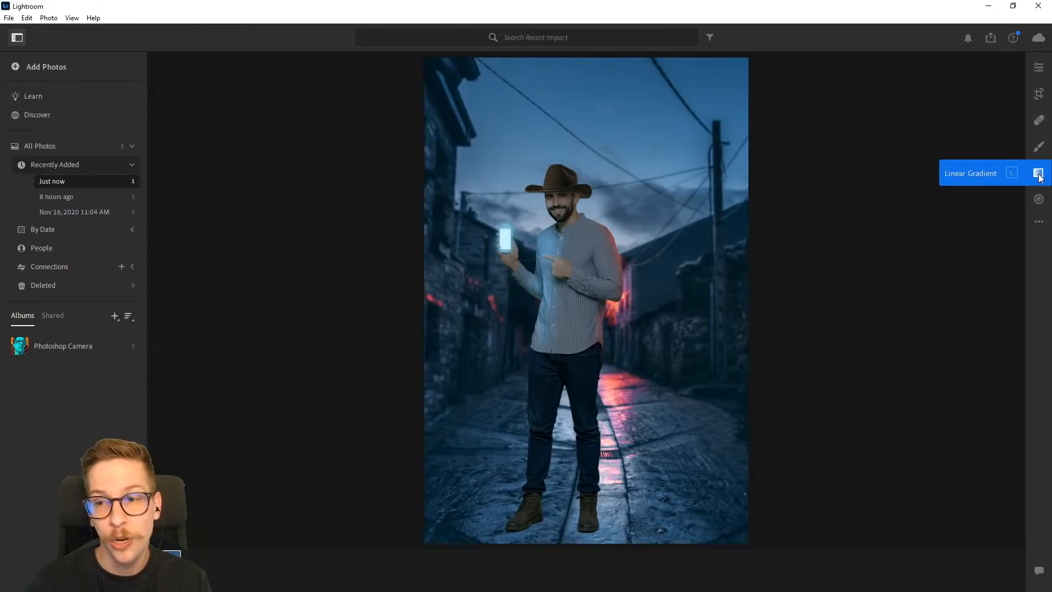
- Adjust the photo's light with Exposure +0.14, Contrast +11, Highlights +9 and Shadows +2
click(1037, 68)
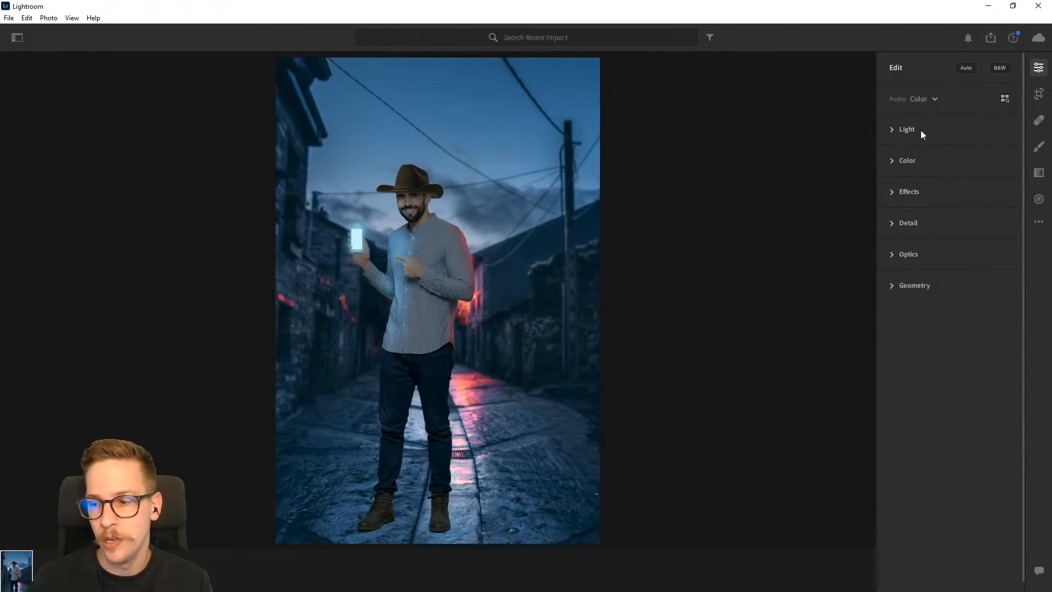
click(891, 130)
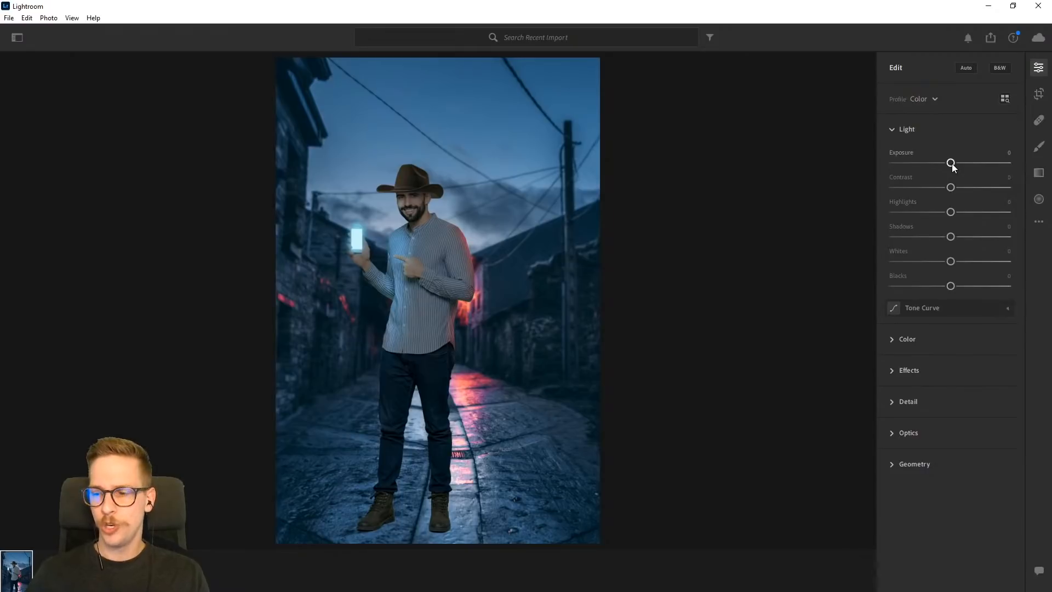
drag(951, 163, 954, 163)
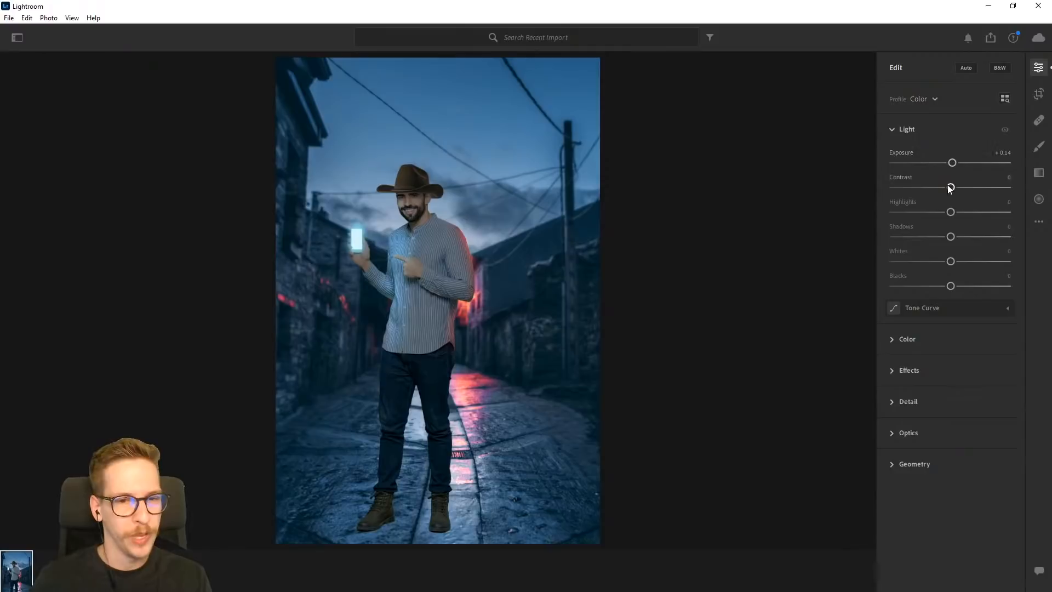
drag(949, 188, 960, 214)
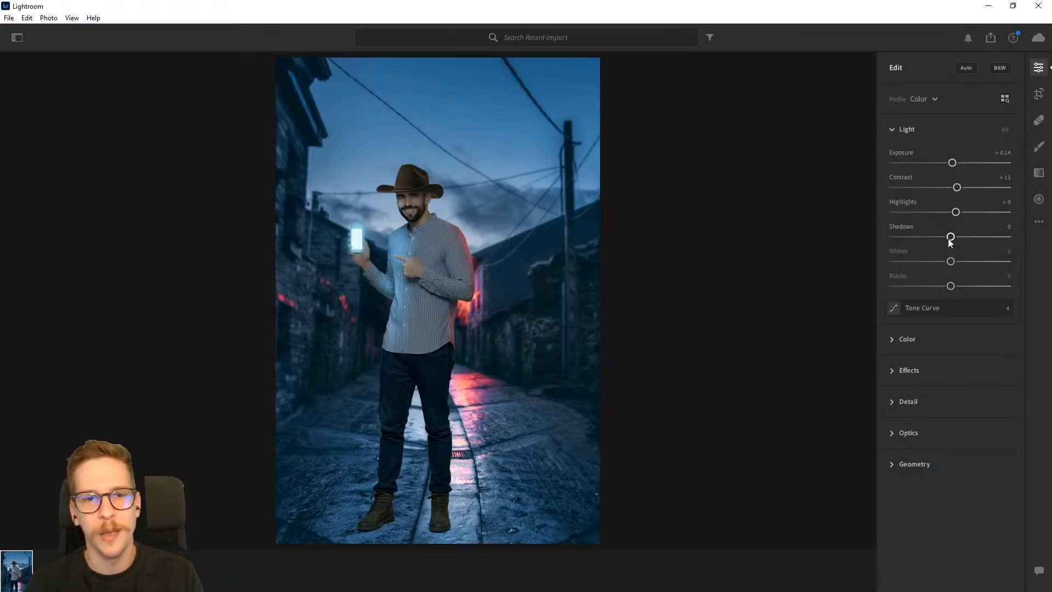
mouse_move(950, 237)
mouse_down()
mouse_move(939, 239)
mouse_move(952, 241)
mouse_up()
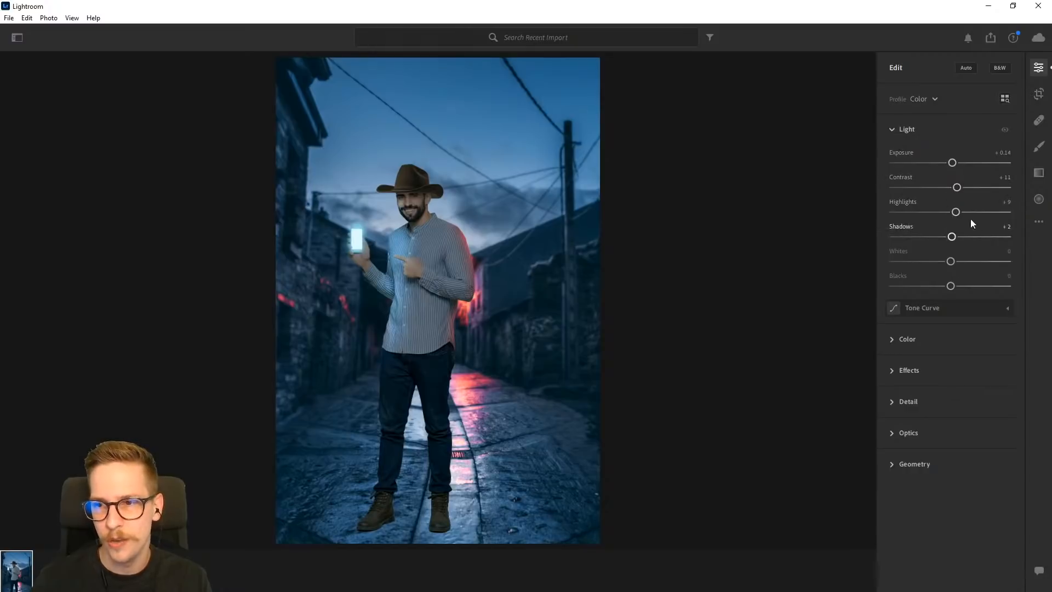
click(891, 129)
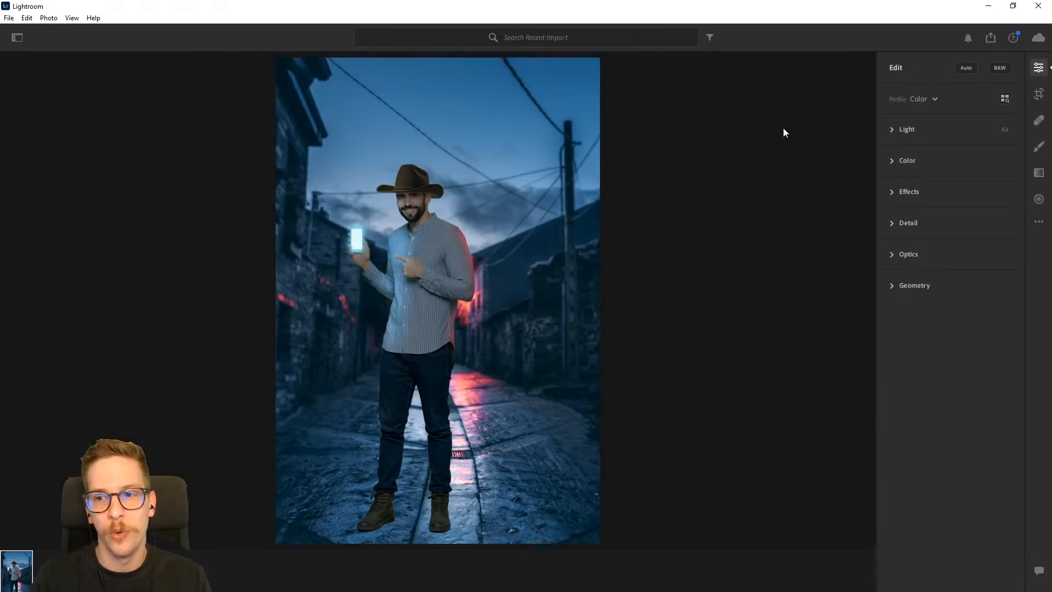
- Cool the photo's white balance slightly by setting Temp to -2
click(889, 159)
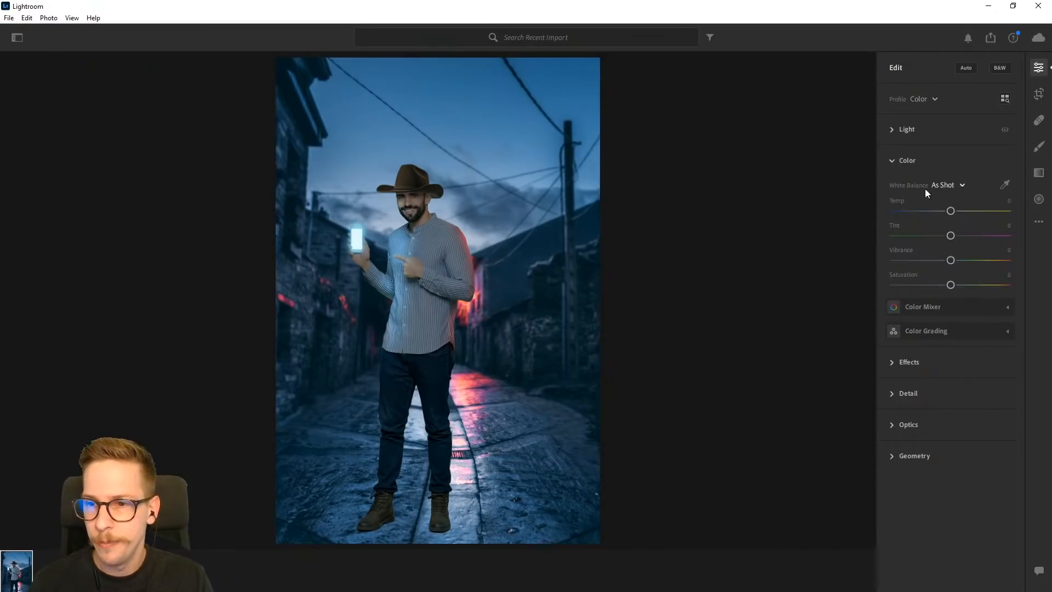
mouse_move(950, 211)
mouse_down()
mouse_move(959, 210)
mouse_move(950, 212)
mouse_up()
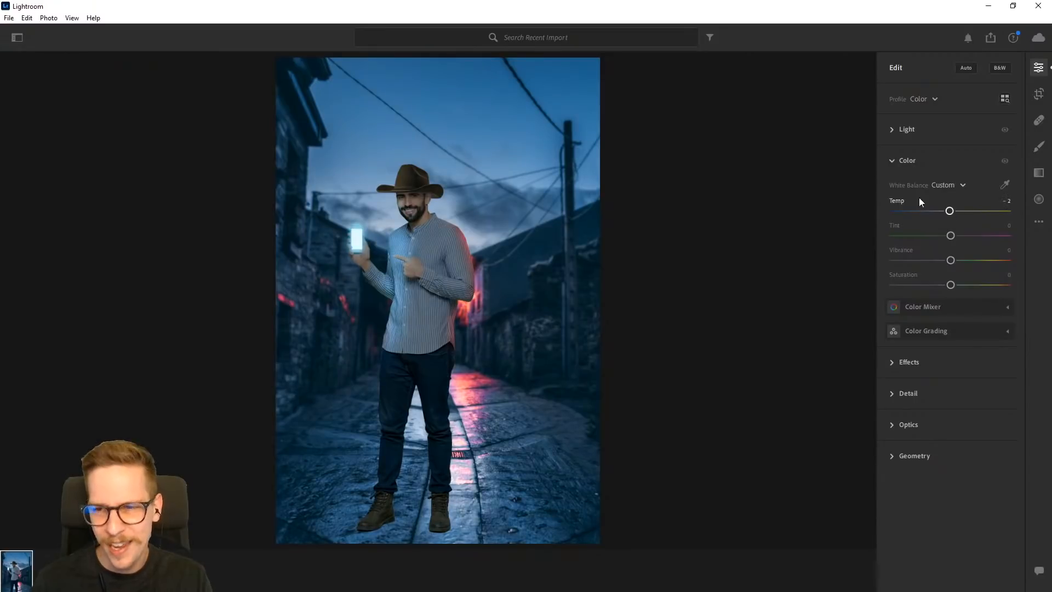
click(894, 159)
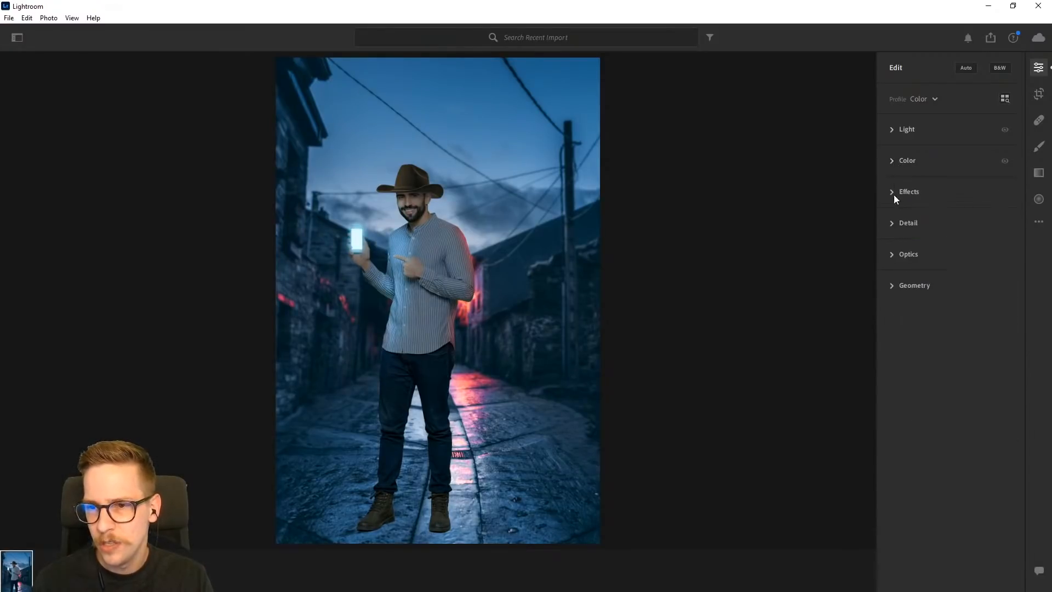
- Darken the photo's edges with a Vignette of -17
click(891, 191)
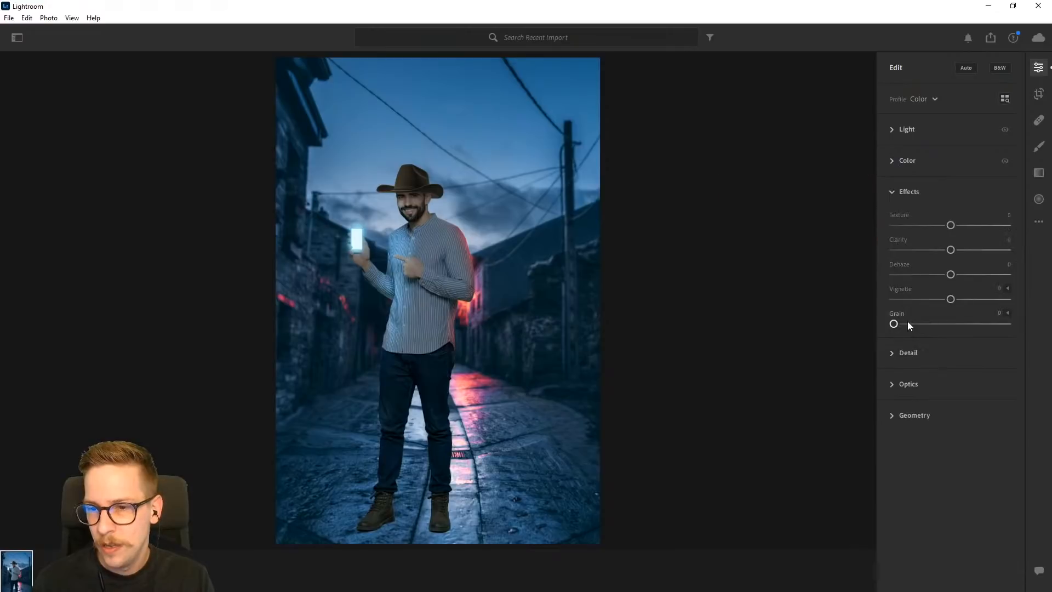
drag(950, 299, 954, 300)
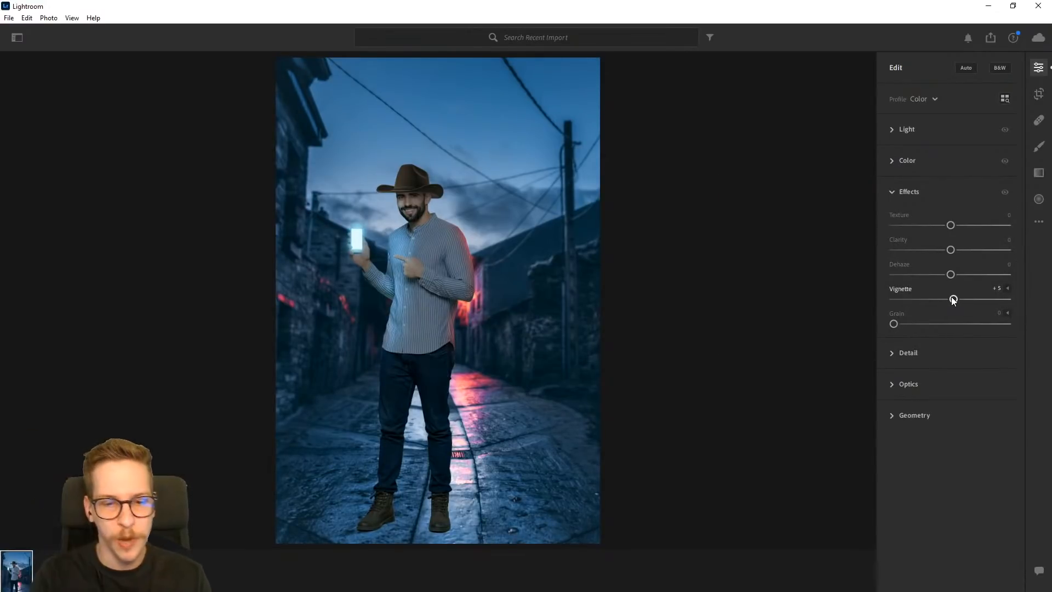
mouse_move(953, 299)
mouse_down()
mouse_move(967, 296)
mouse_move(888, 305)
mouse_move(951, 299)
mouse_move(940, 301)
mouse_up()
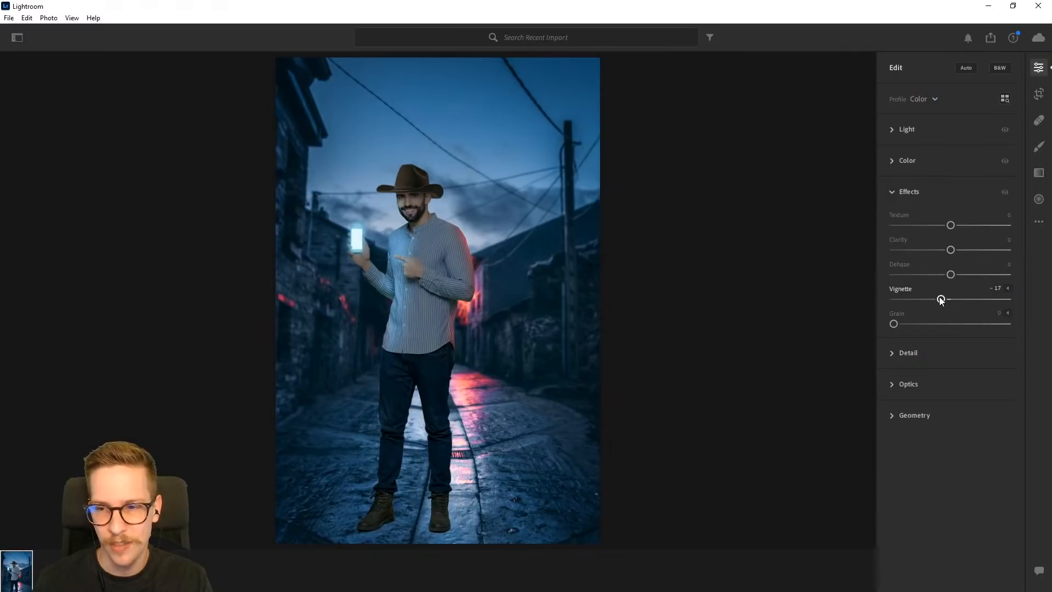
click(891, 191)
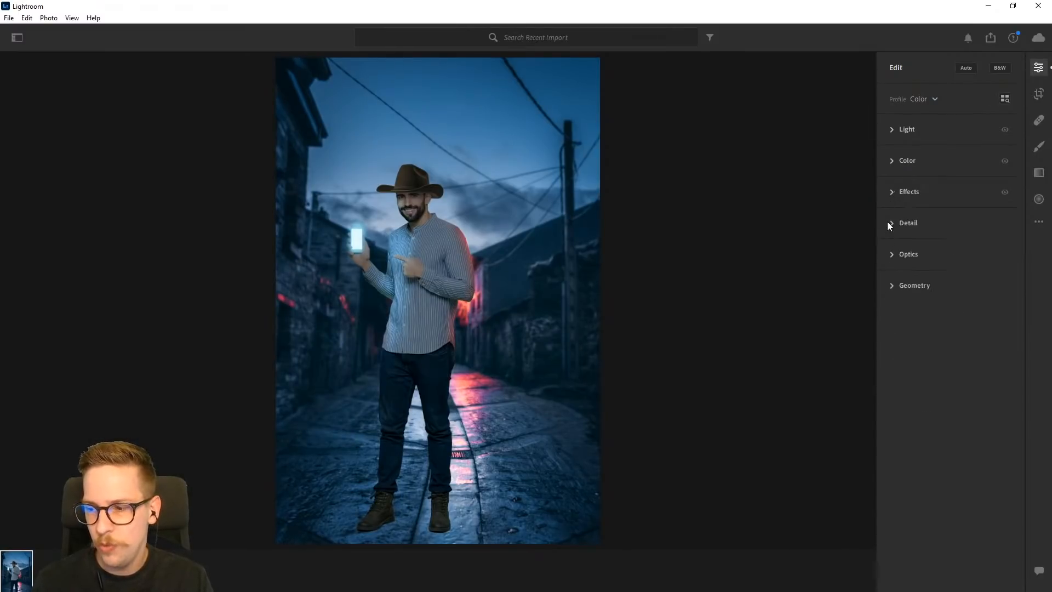
- Sharpen the photo by setting Sharpening to 24
click(888, 223)
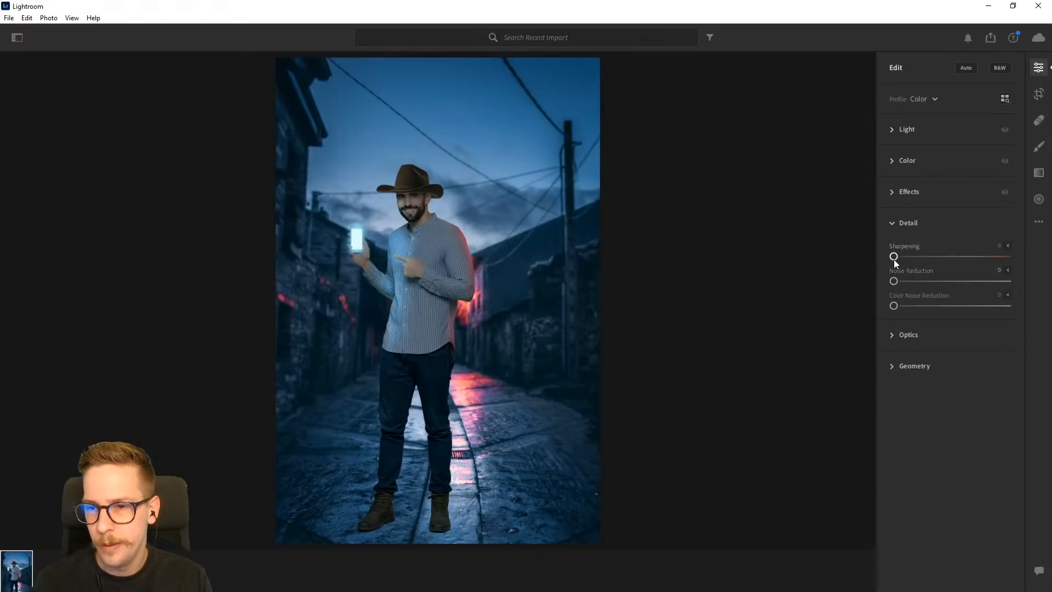
mouse_move(894, 257)
mouse_down()
mouse_move(1020, 253)
mouse_move(888, 260)
mouse_move(913, 256)
mouse_up()
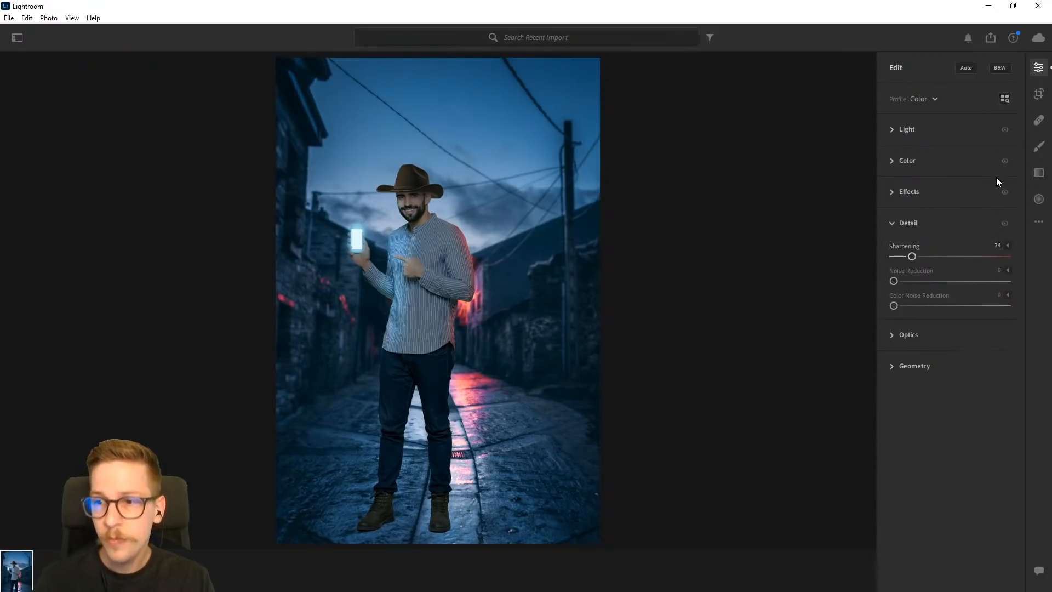
click(1036, 69)
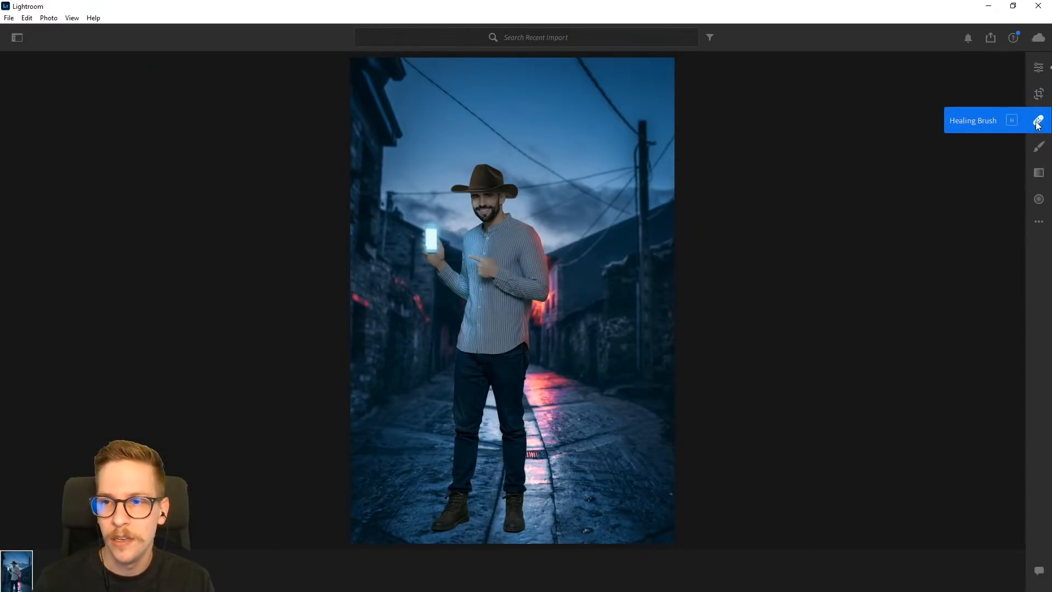
- Brighten the man's face and hat with an oval radial gradient, Feather 50 and Exposure +0.44
click(1039, 199)
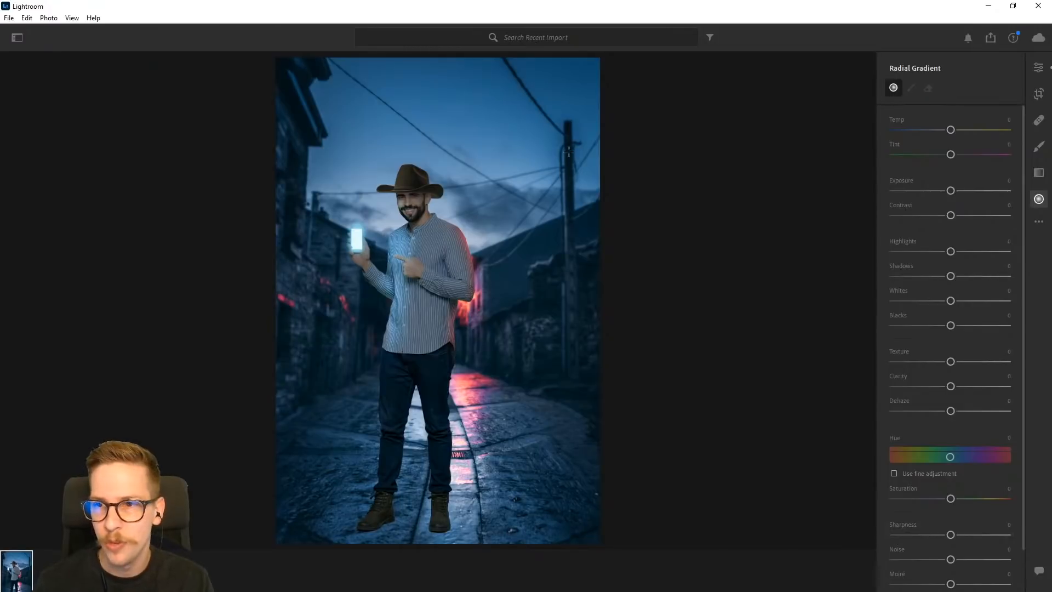
drag(397, 174, 409, 198)
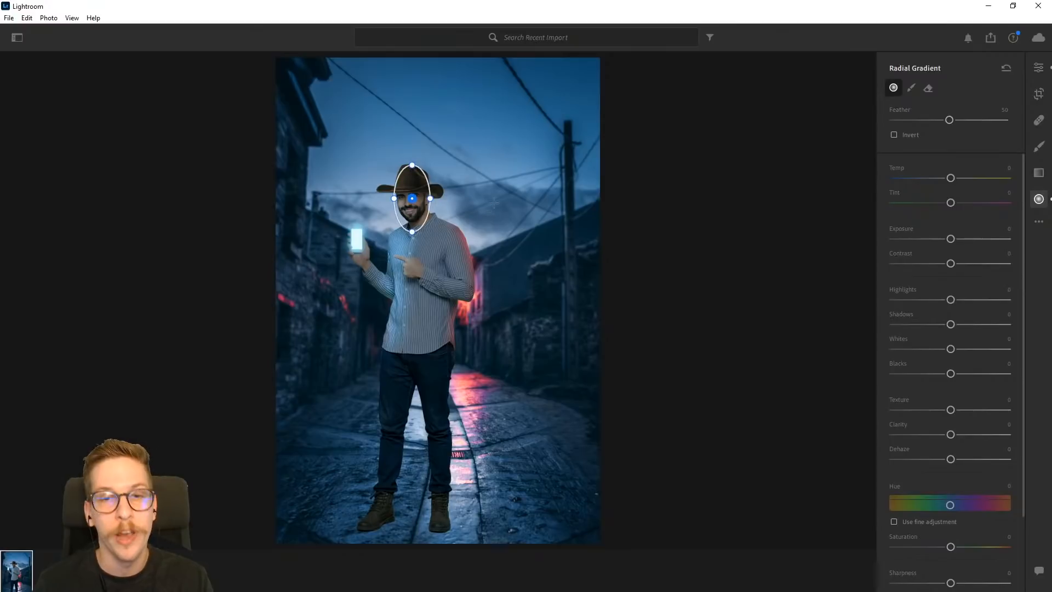
drag(951, 239, 958, 234)
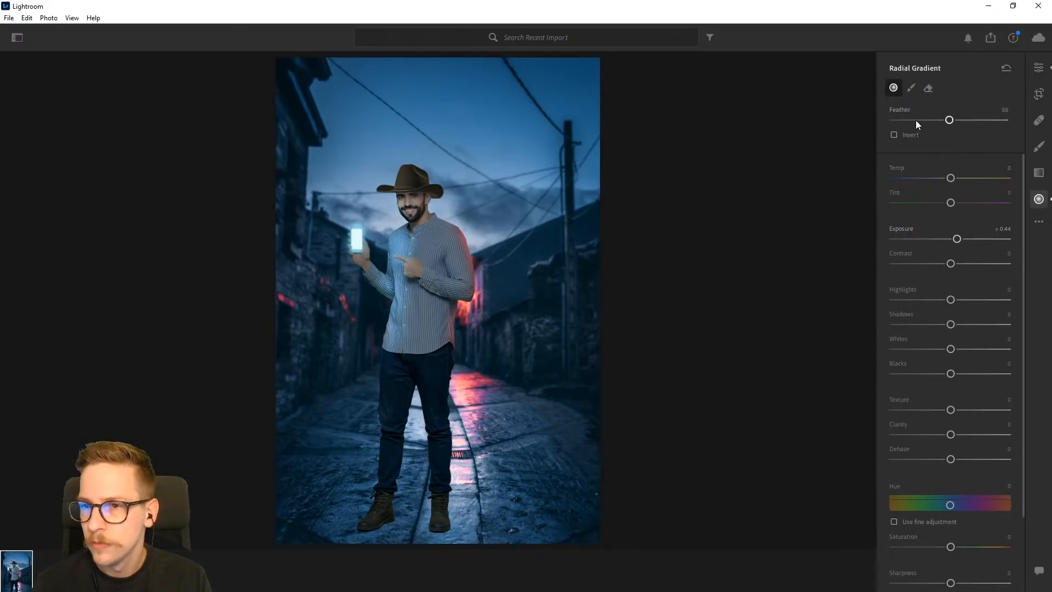
click(1032, 200)
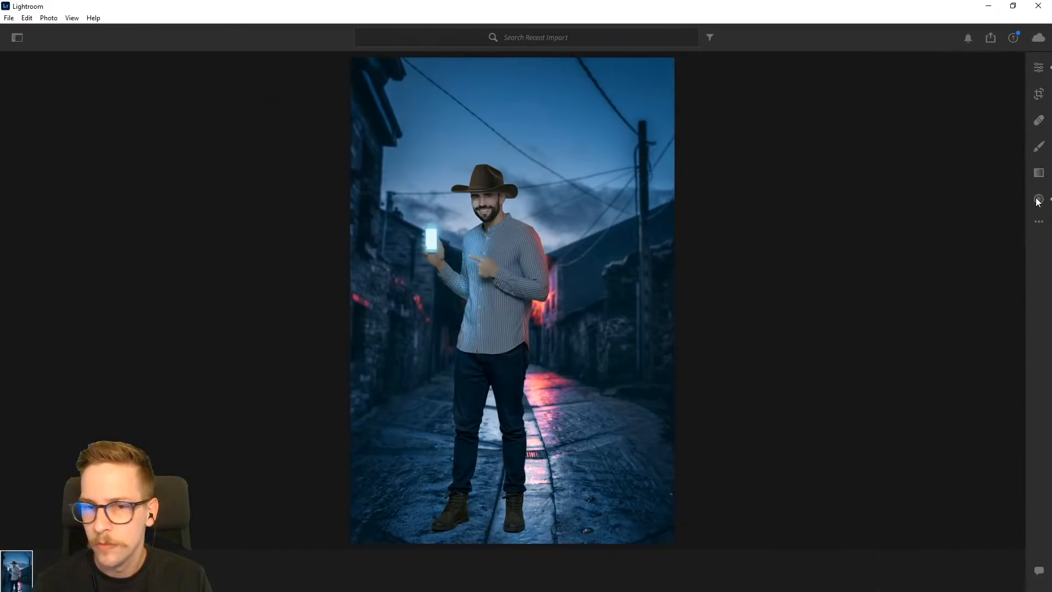
click(10, 18)
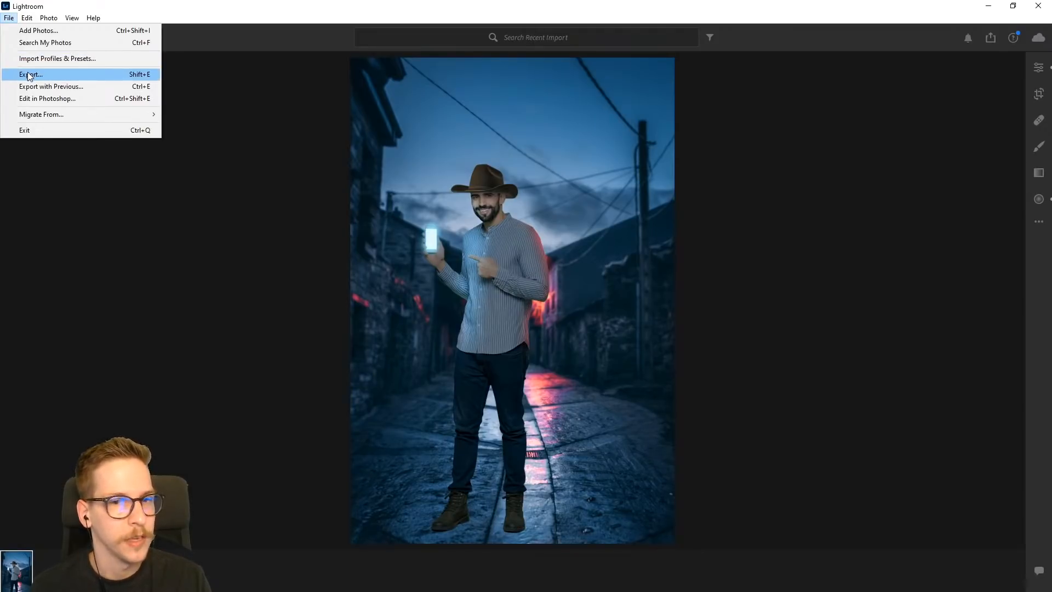
click(201, 10)
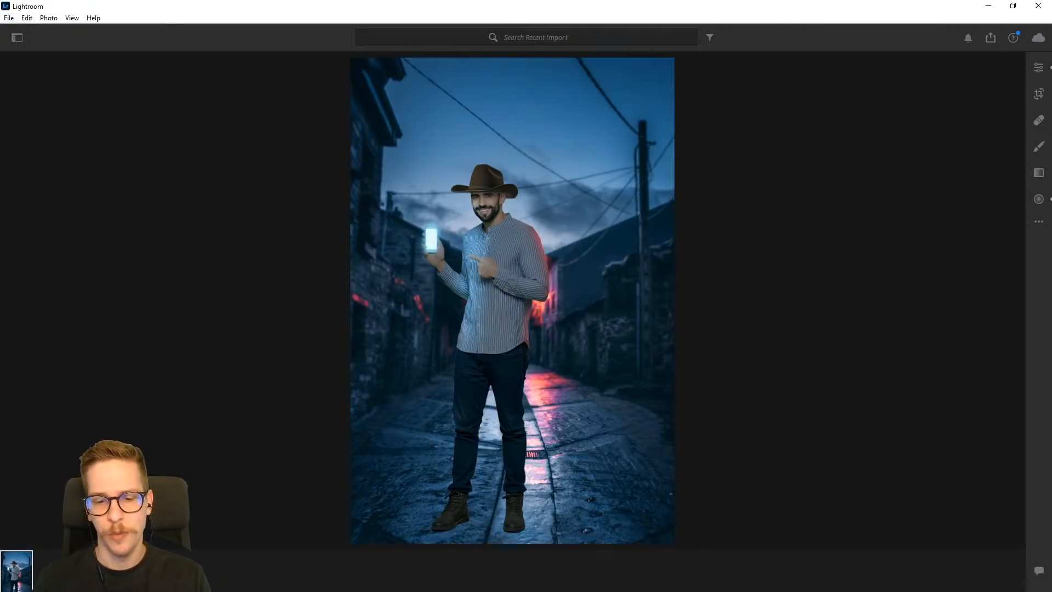
- Switch back to Photoshop and examine the man's legs and boots against the street, followed by the whole composite
mouse_move(578, 591)
click(548, 575)
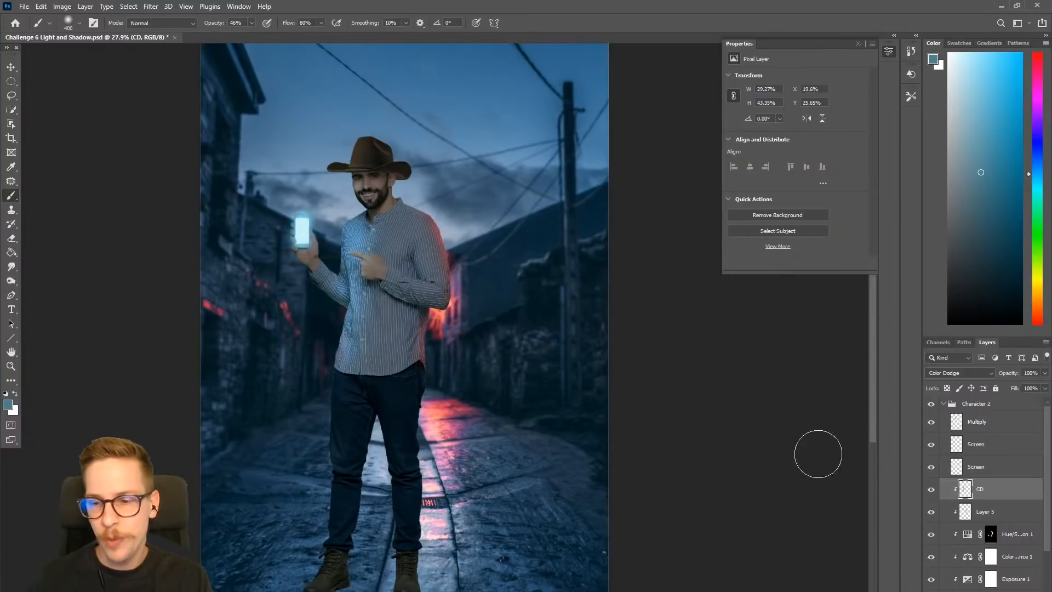
drag(394, 552, 447, 376)
drag(427, 429, 460, 431)
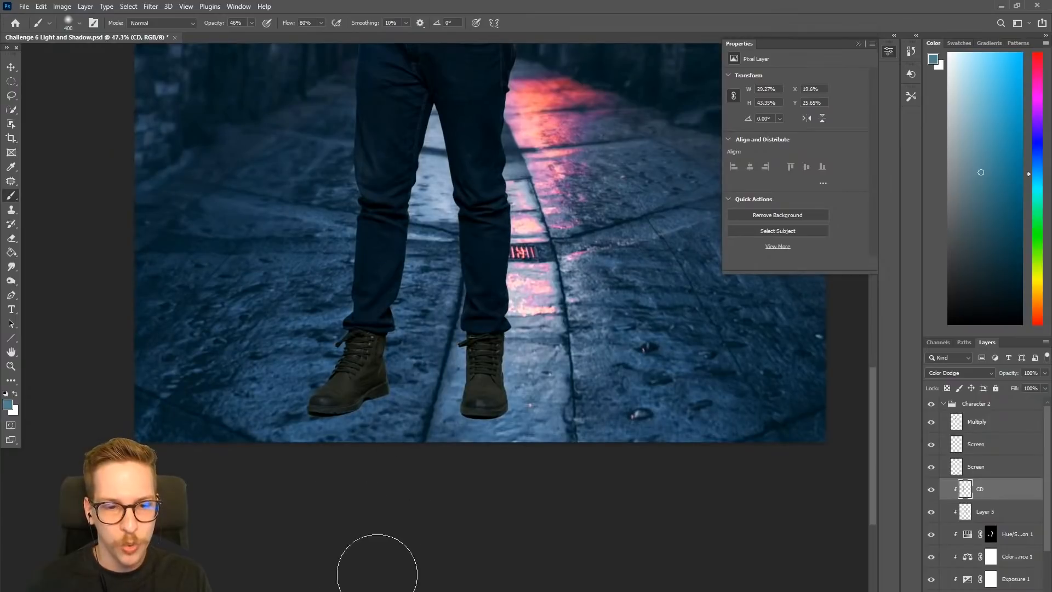
drag(537, 291, 507, 290)
drag(561, 179, 434, 421)
drag(442, 319, 470, 253)
drag(450, 424, 432, 474)
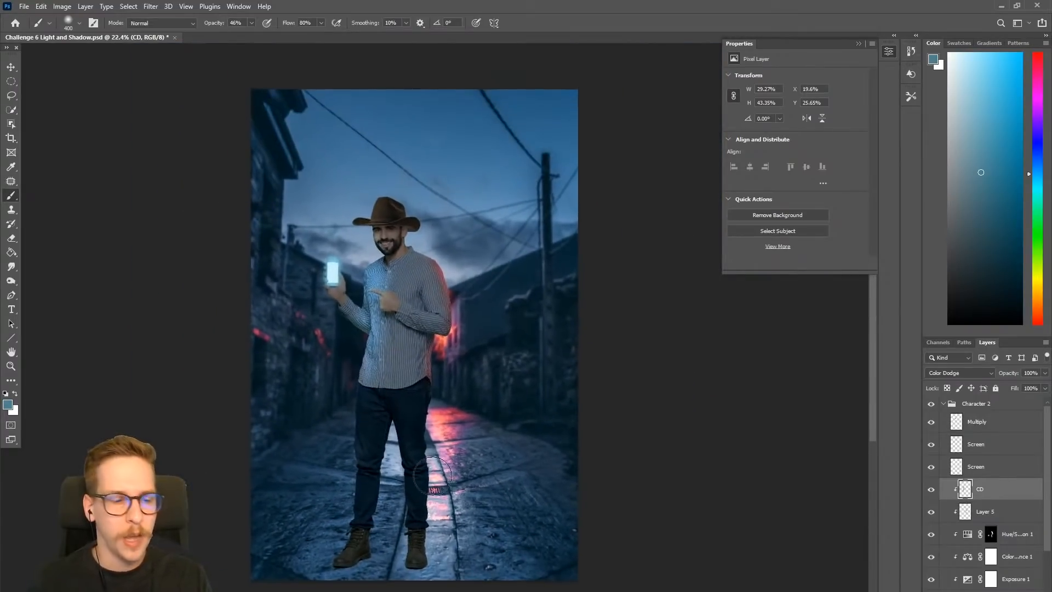
- Switch to Discord's challenge channel, go to the newest posts and enlarge the PSDCC 2021-6 Challenge #1 cover image
key(alt+Tab)
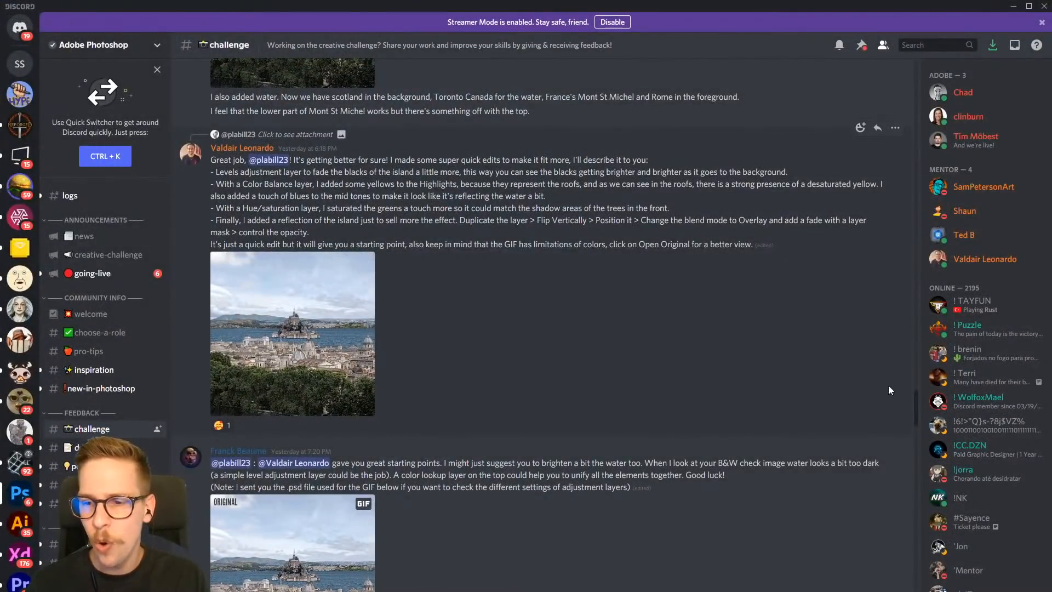
drag(915, 394, 912, 563)
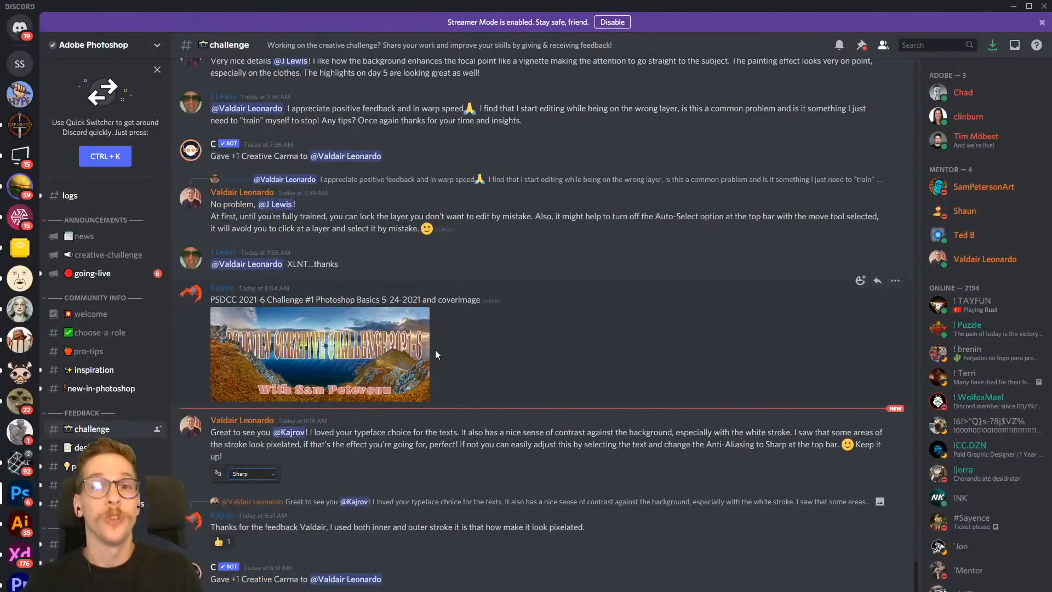
click(366, 349)
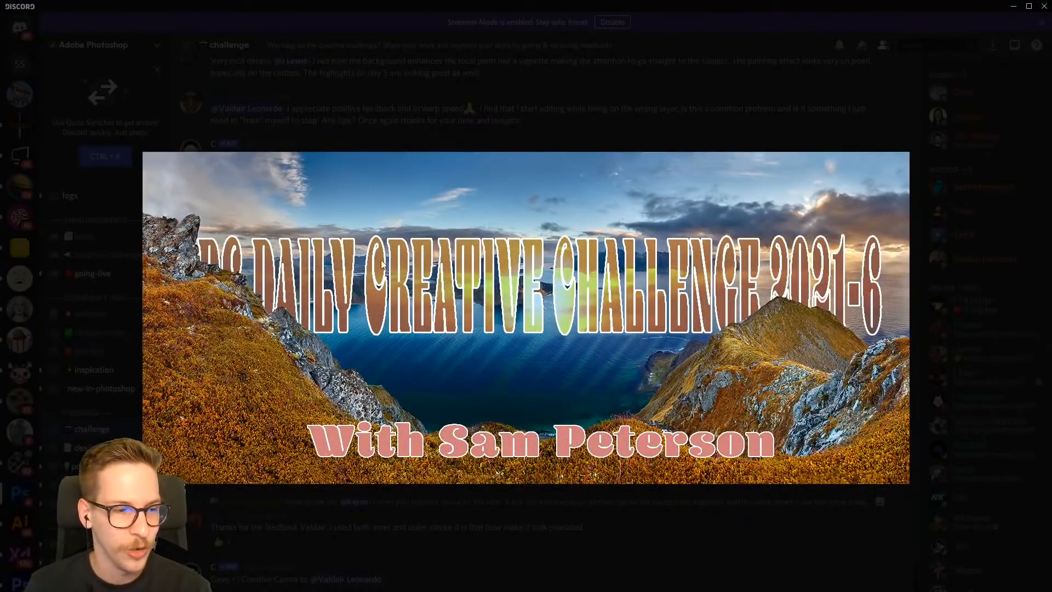
- View the shared drawing of the purple-clad axe warrior and the painted portrait of a woman at enlarged size, closing each one
click(331, 127)
scroll(438, 361, up, 6)
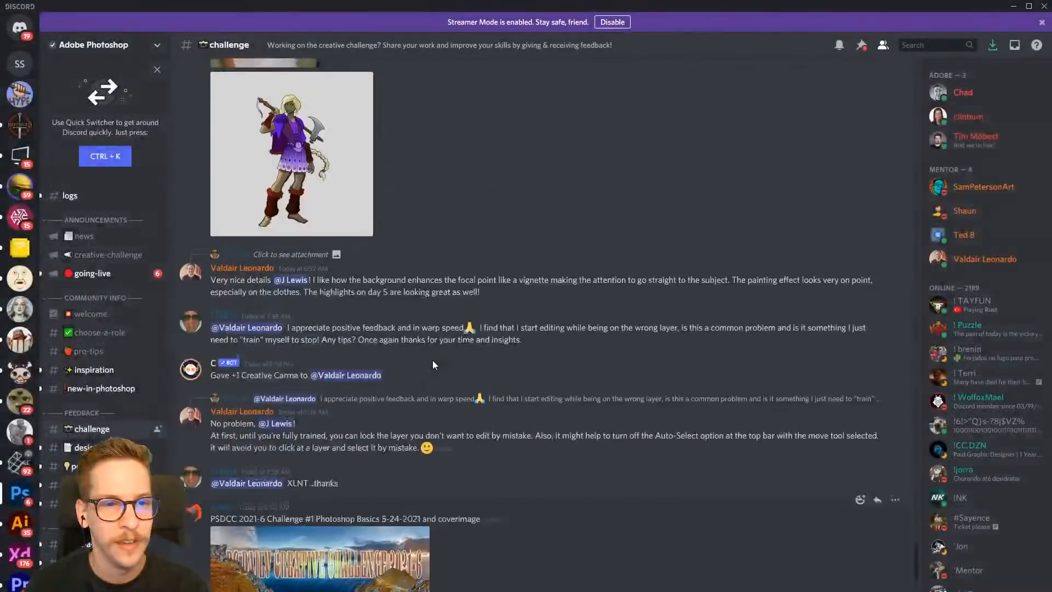
scroll(429, 358, up, 2)
click(356, 361)
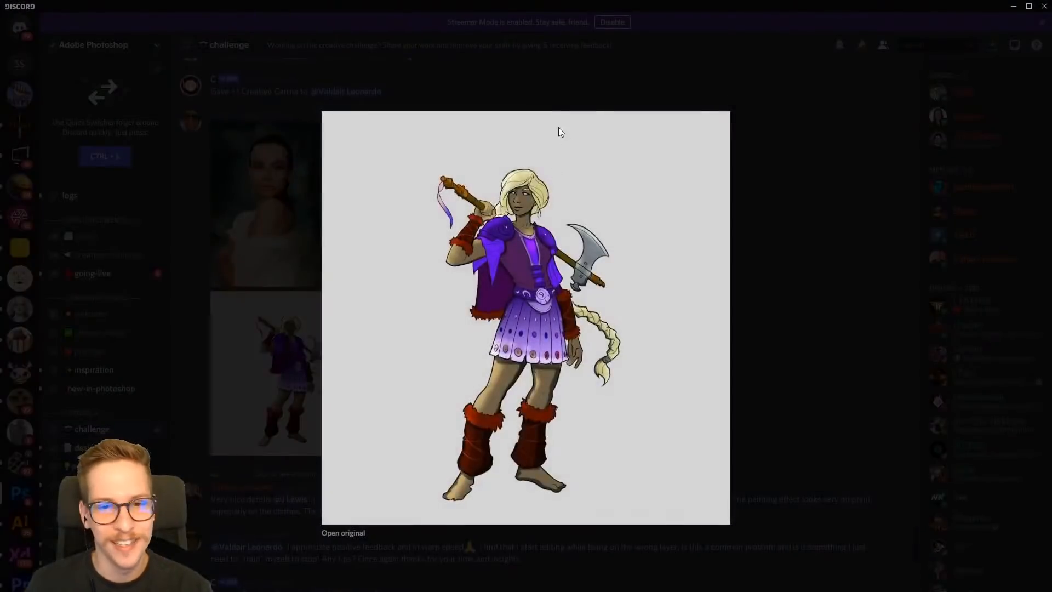
click(552, 87)
scroll(359, 417, up, 1)
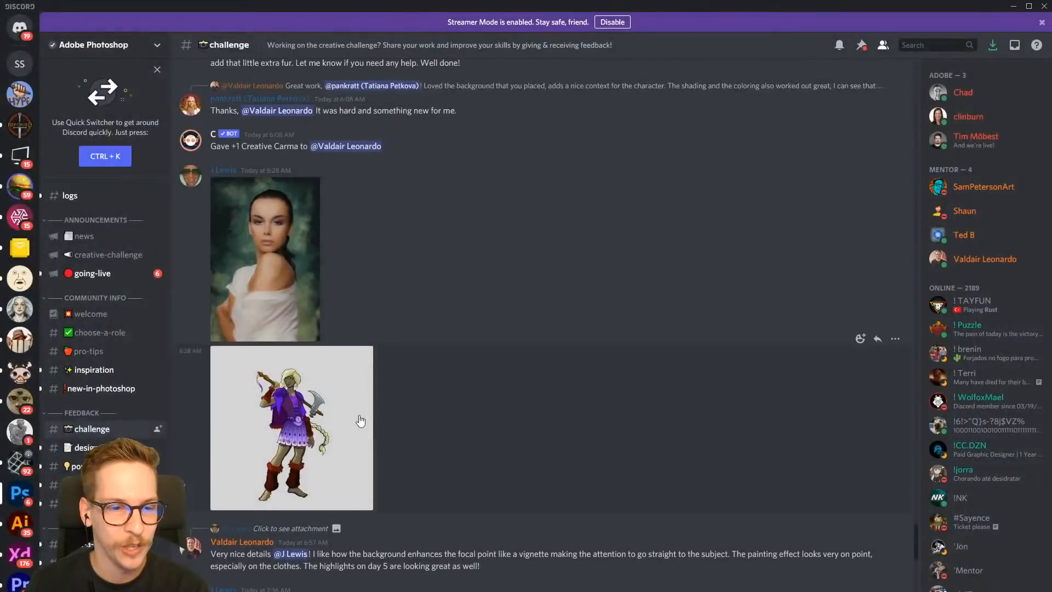
click(292, 235)
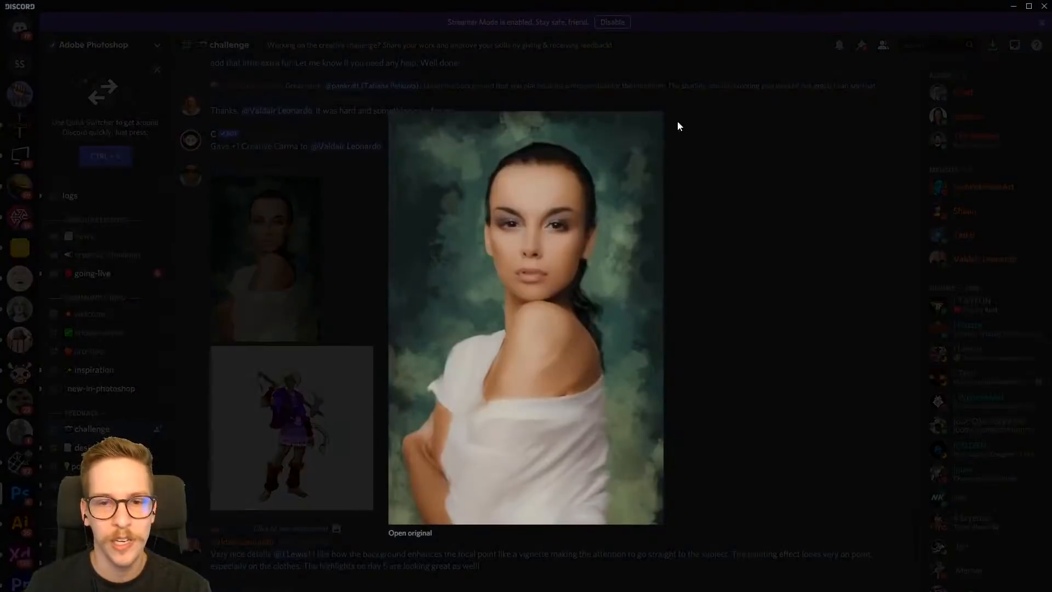
click(714, 146)
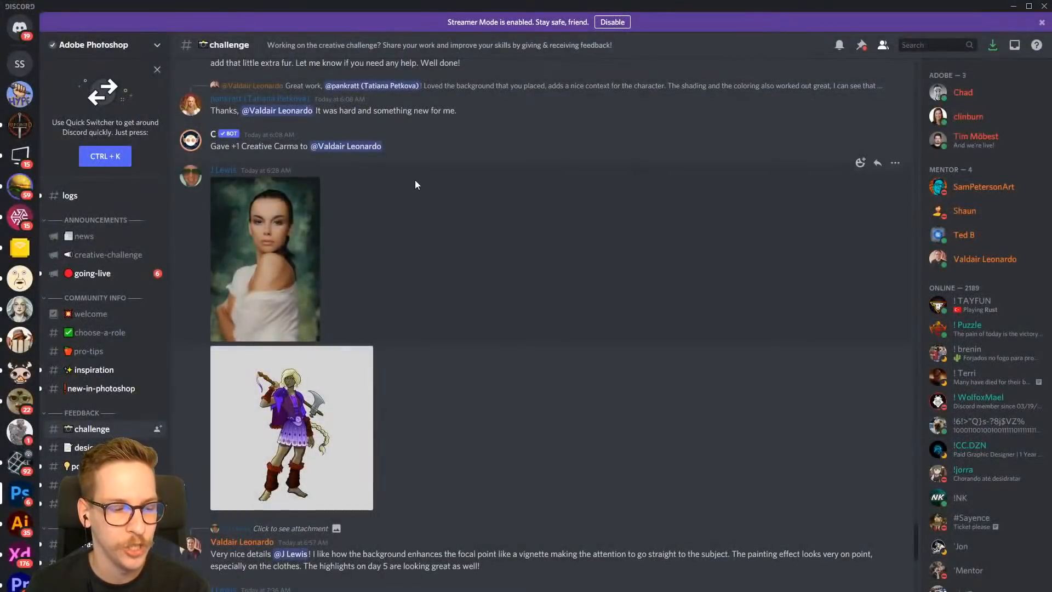
- View the Day 2 Hybrid animal squirrel and the Day 5 Drawing & Painting warrior among ruins at enlarged size, closing each one
scroll(428, 183, up, 10)
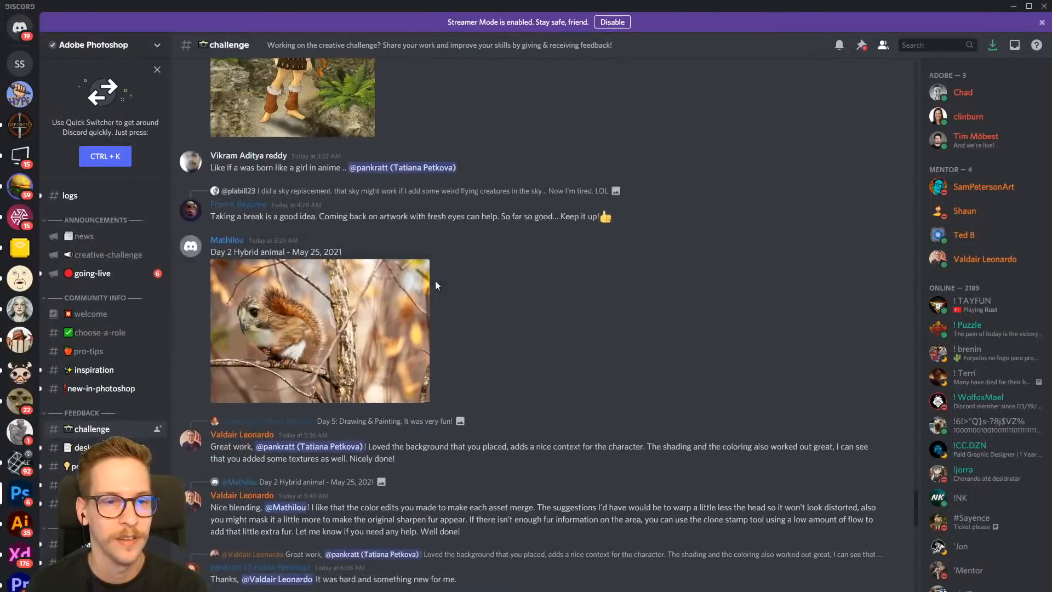
scroll(426, 372, up, 1)
click(350, 419)
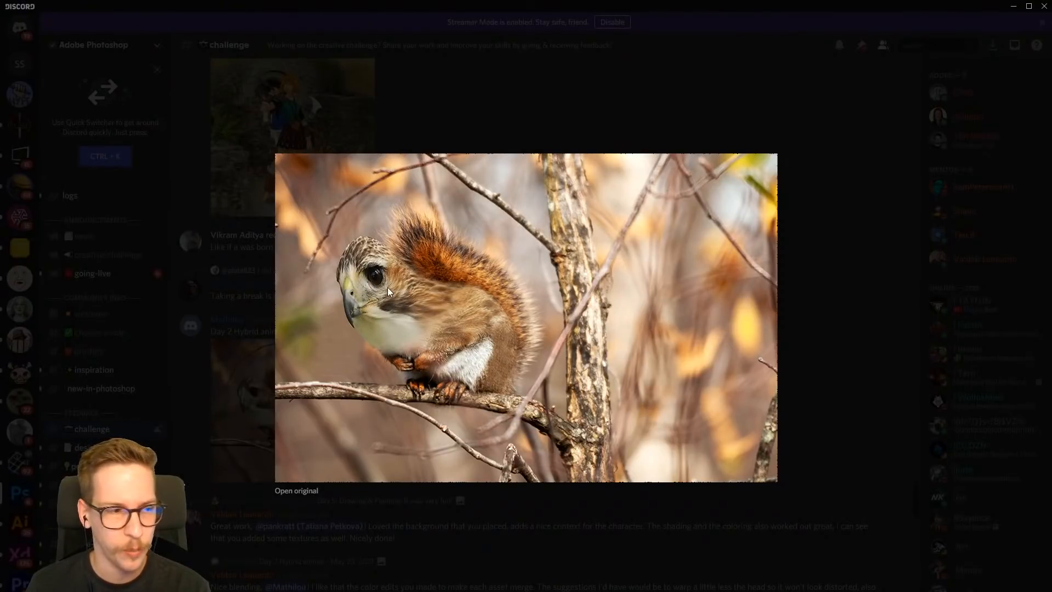
click(452, 123)
scroll(391, 281, up, 3)
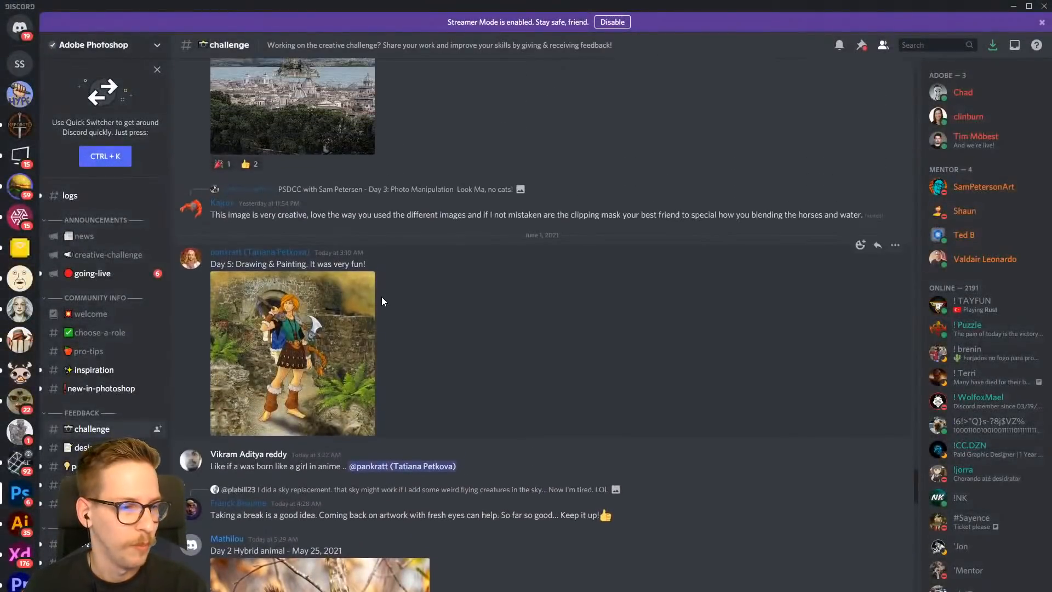
click(337, 347)
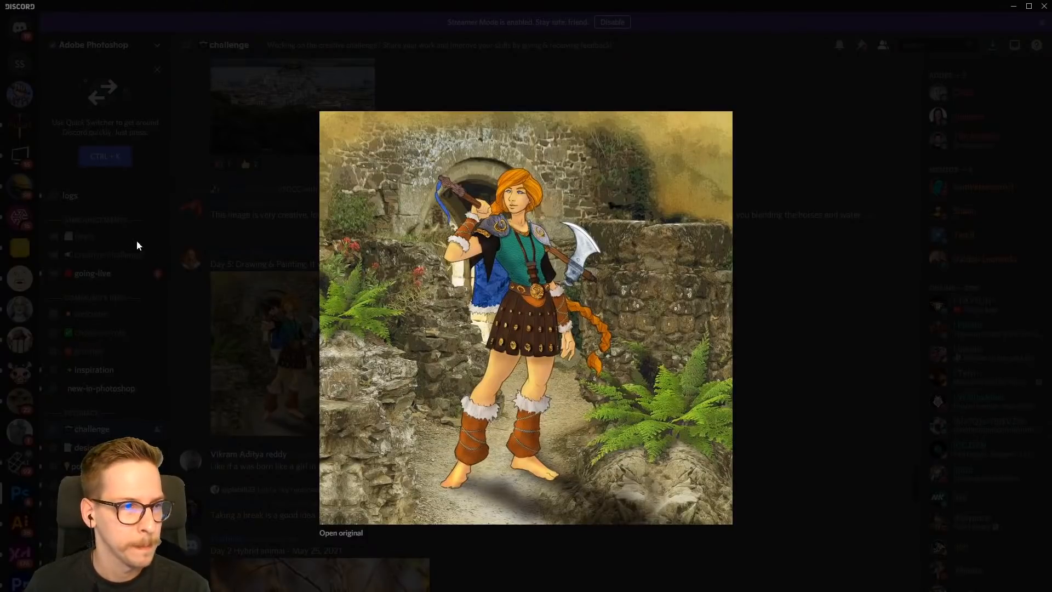
click(256, 241)
- View the sky replacement composite of the island castle behind the city at enlarged size and close it
scroll(317, 292, up, 5)
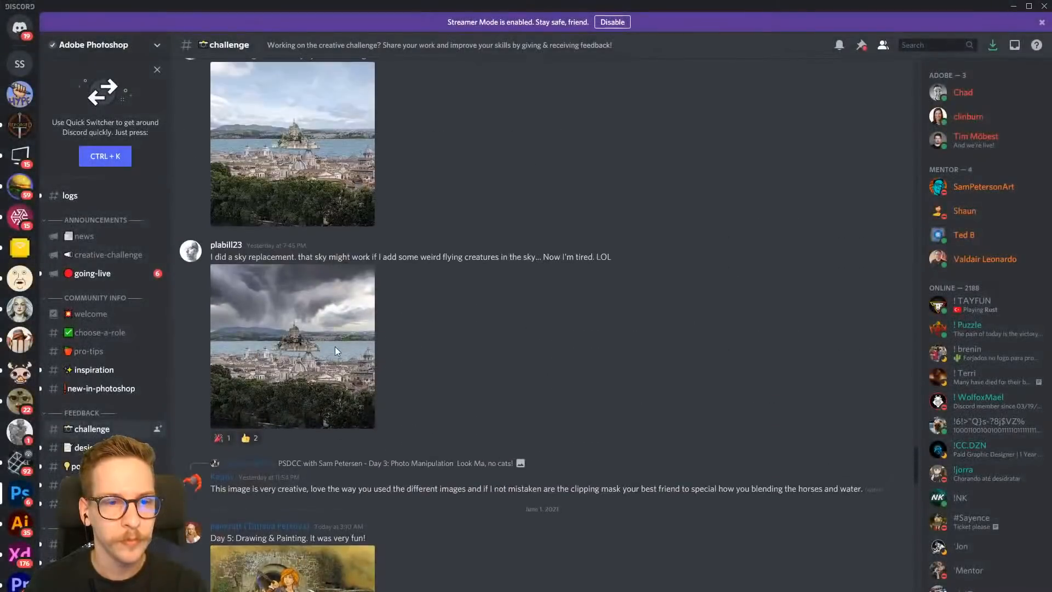
click(316, 336)
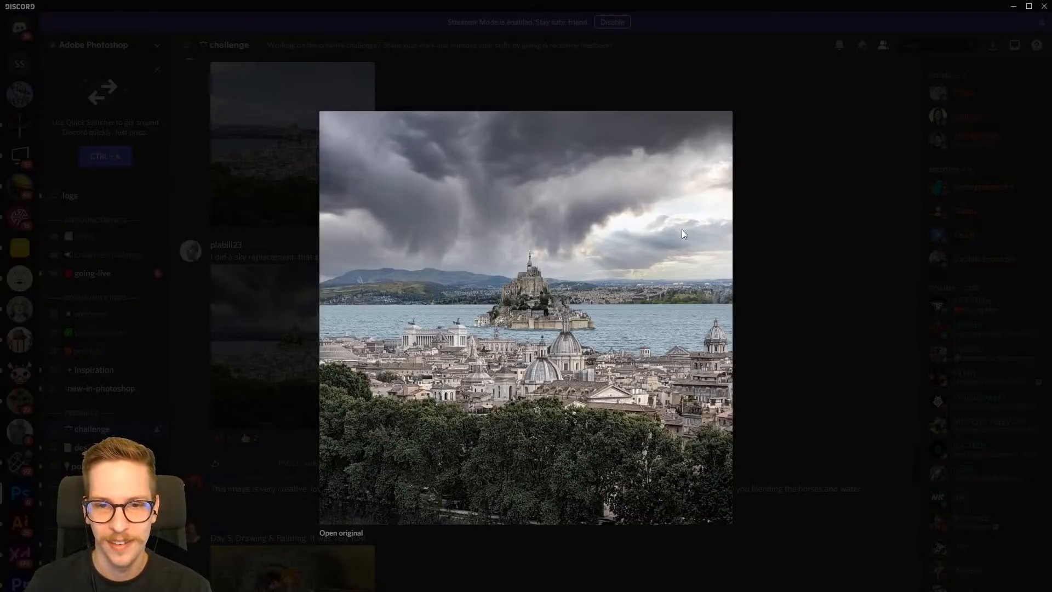
click(793, 198)
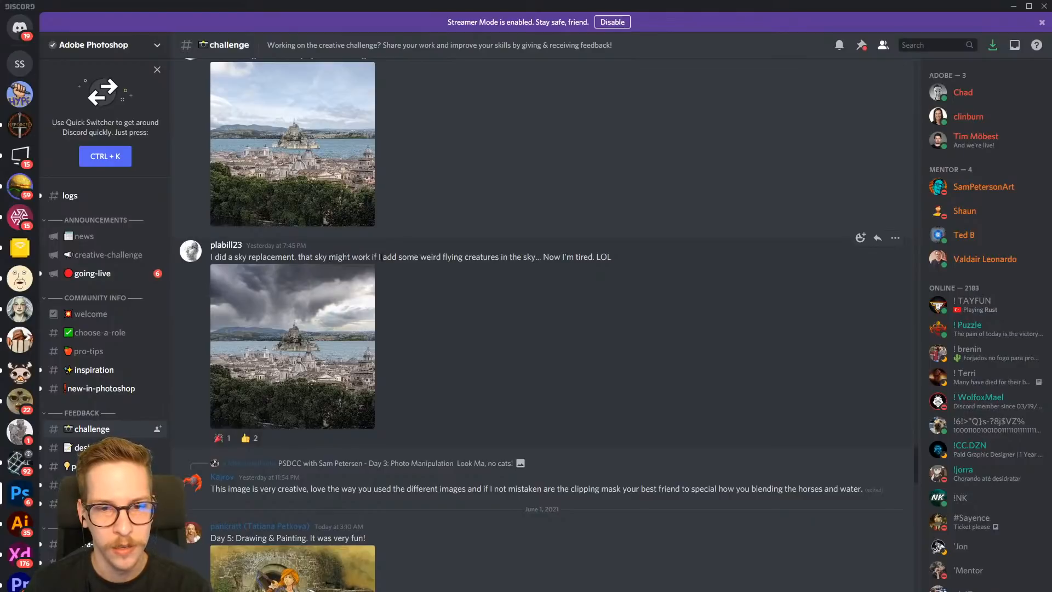
- Go back through the older island composite posts to the Day 3 Photoshop poster submission, view it enlarged and close it
scroll(431, 272, up, 9)
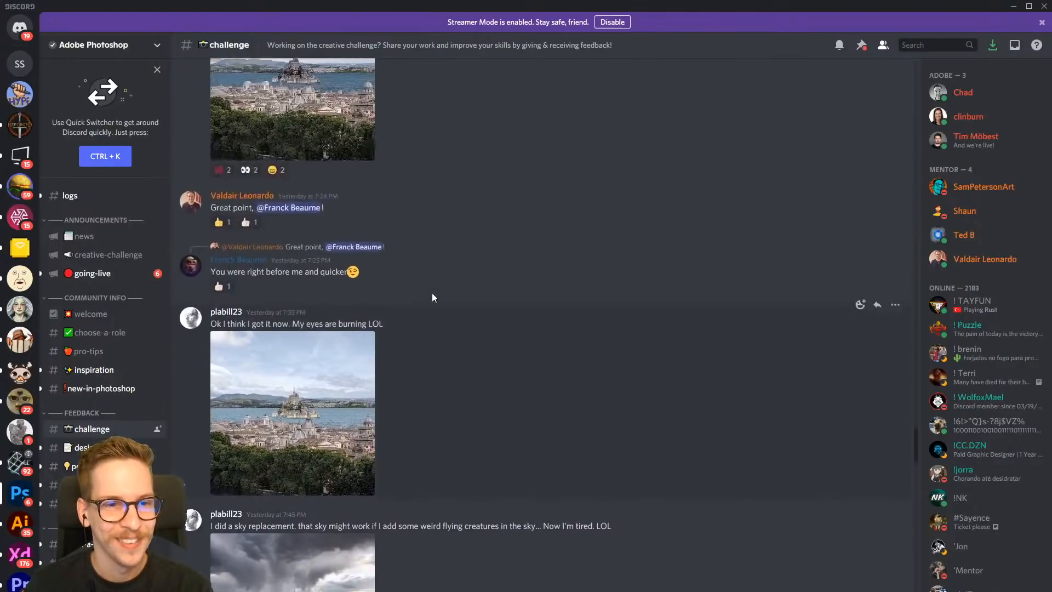
scroll(433, 297, up, 15)
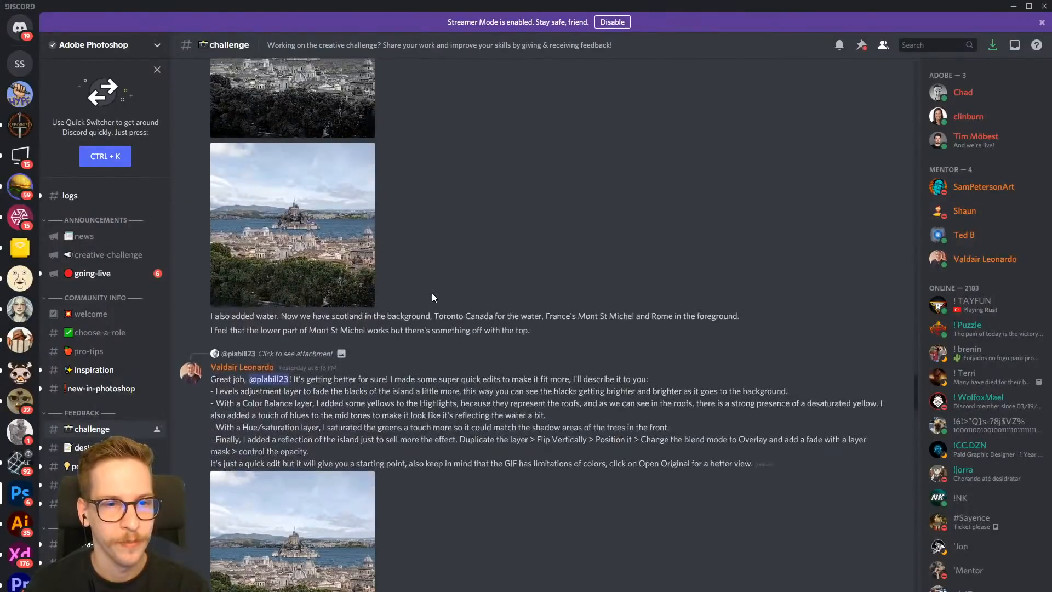
scroll(433, 297, up, 4)
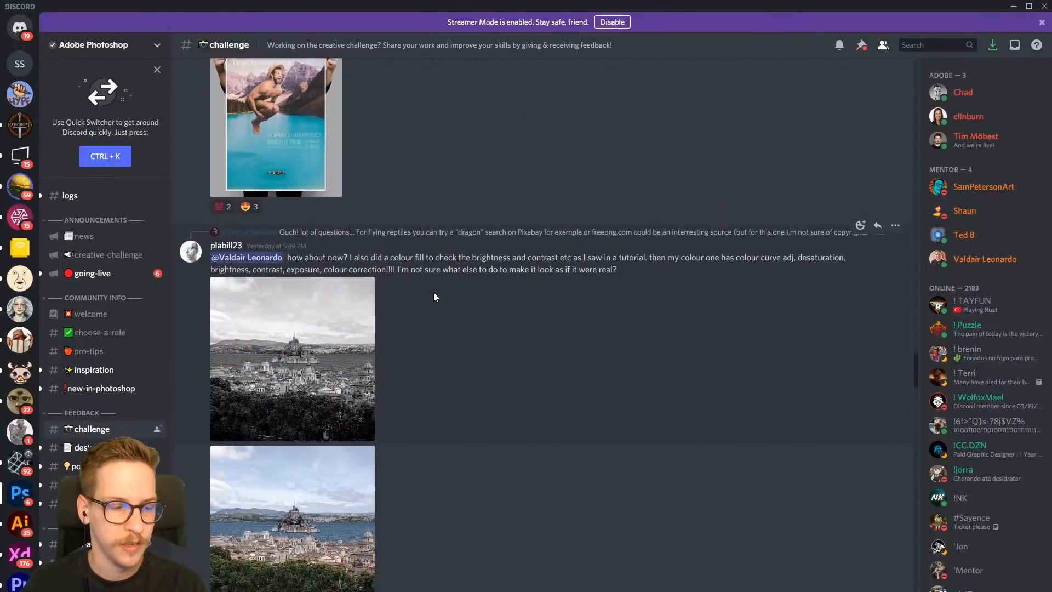
scroll(433, 291, up, 4)
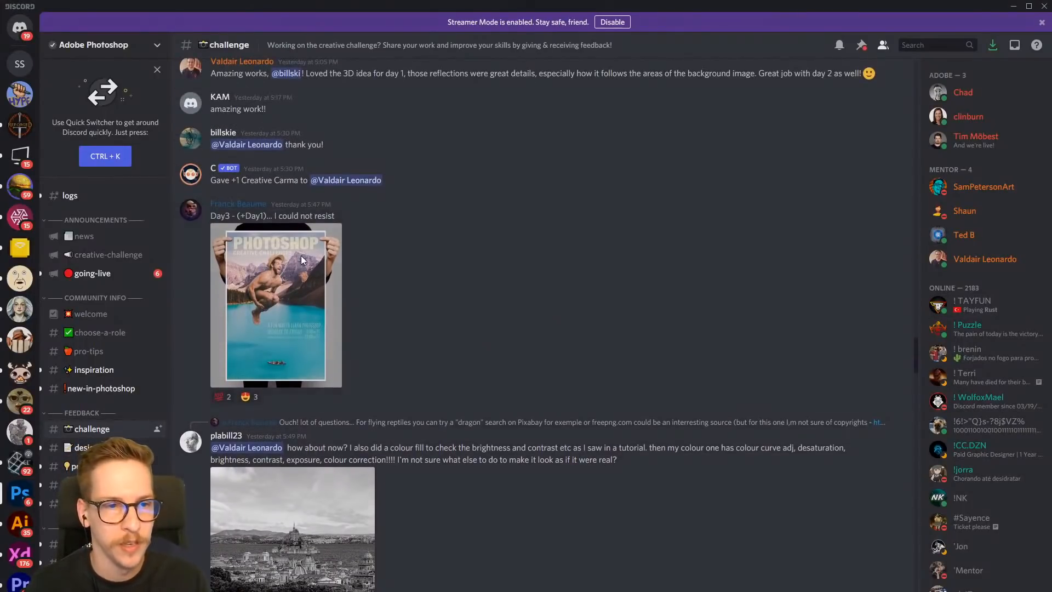
click(301, 255)
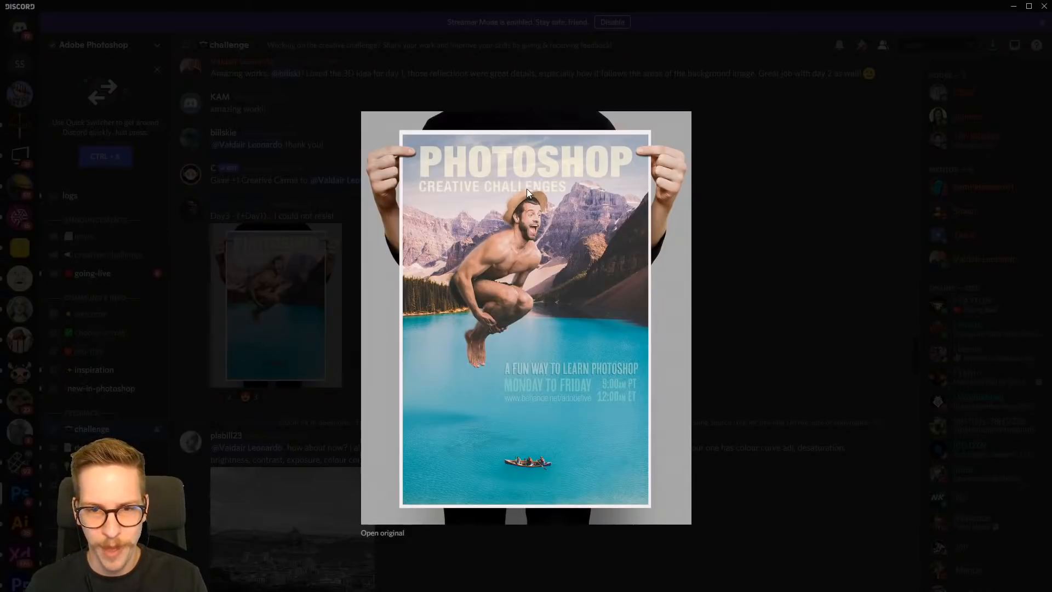
click(709, 228)
- View the Day 1 Challenge bridge lettering image and the Day 2 Challenge winged lion at enlarged size, closing each one
scroll(541, 350, up, 6)
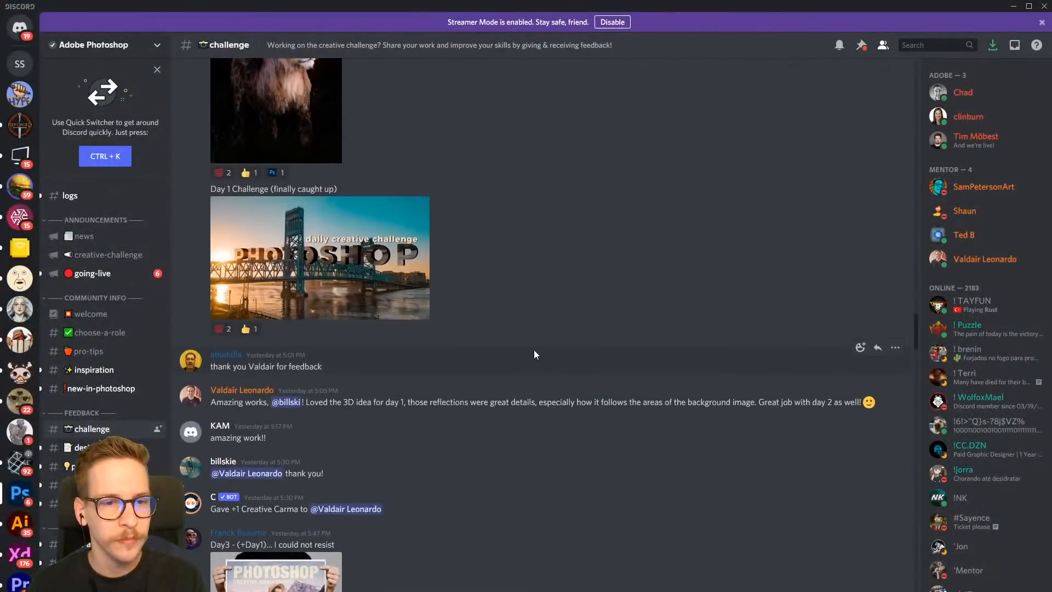
scroll(493, 356, up, 3)
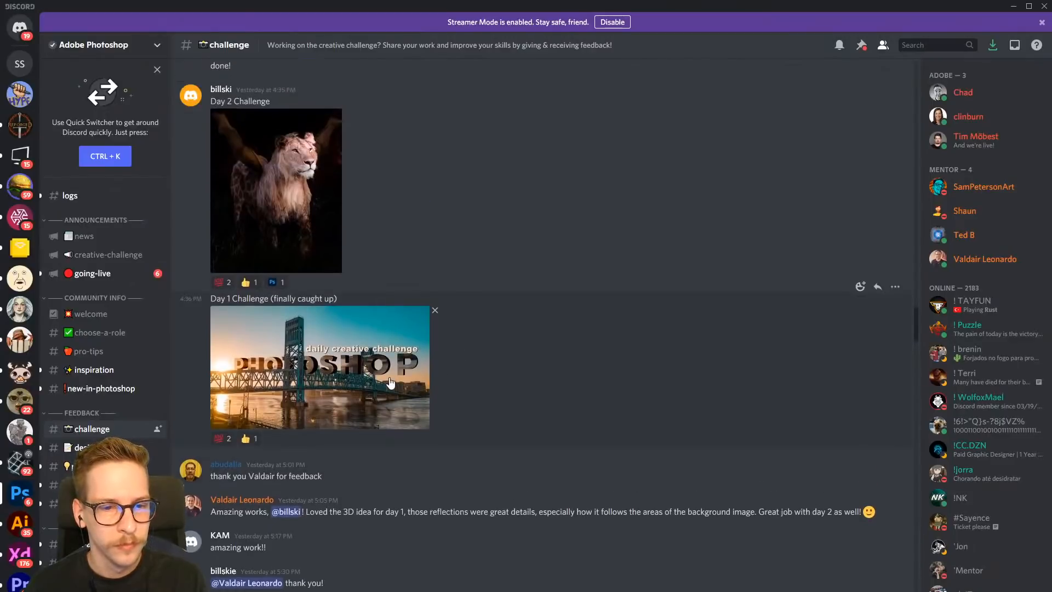
click(408, 383)
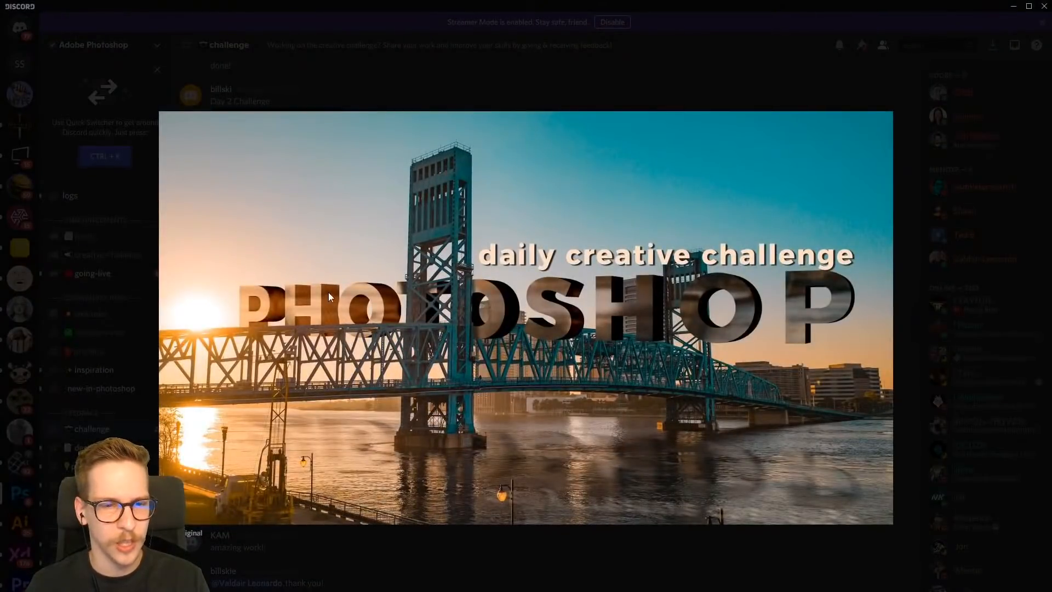
click(441, 84)
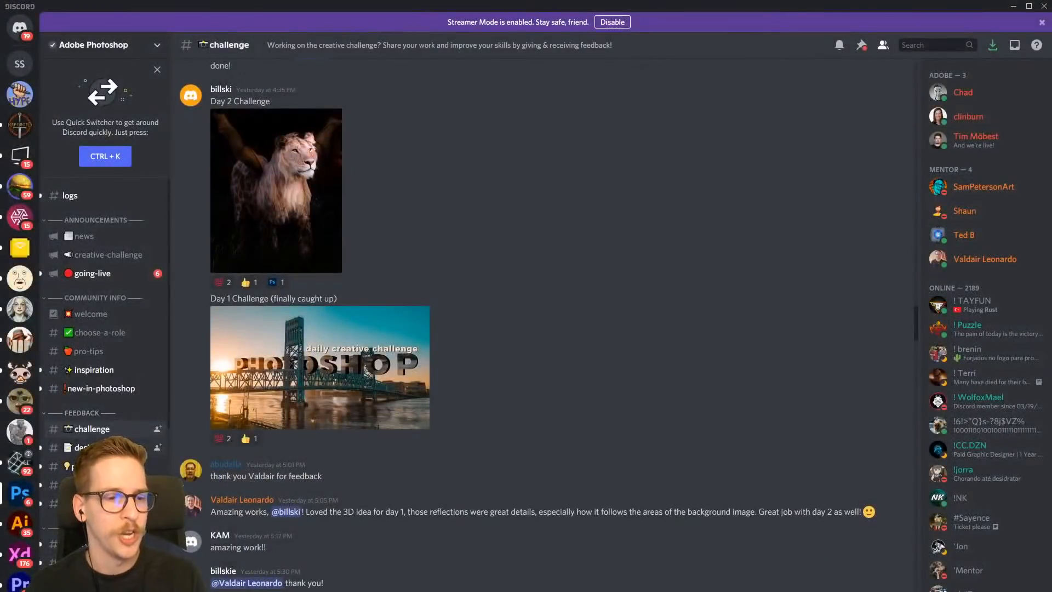
scroll(488, 282, up, 3)
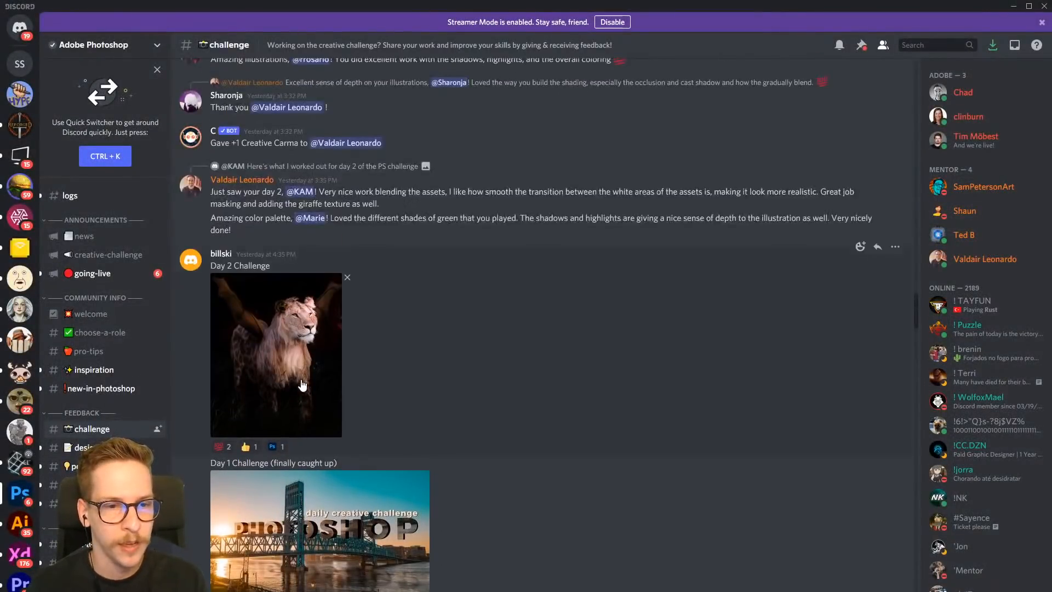
click(301, 379)
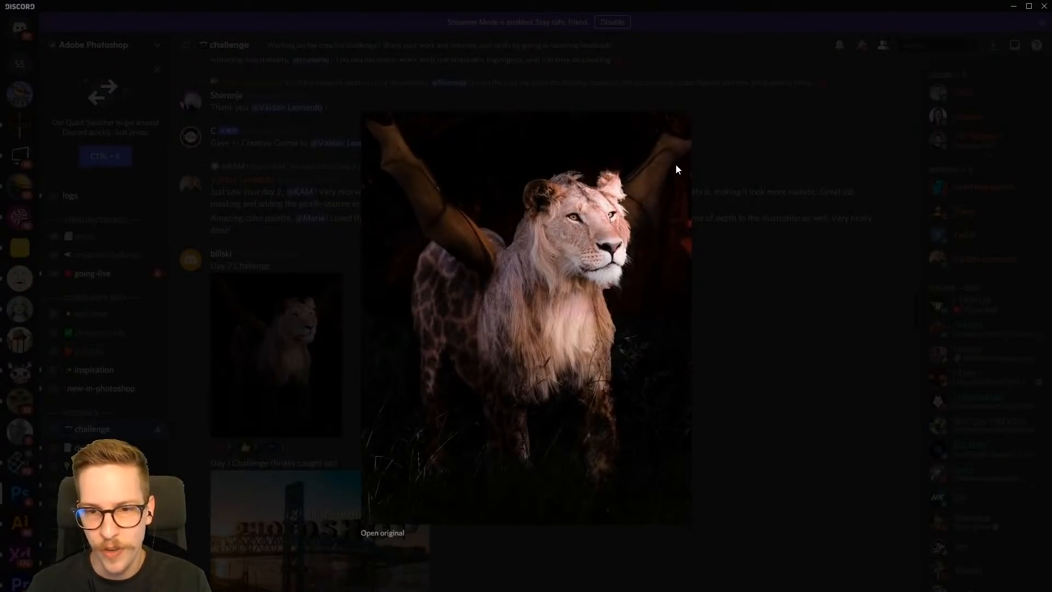
click(746, 208)
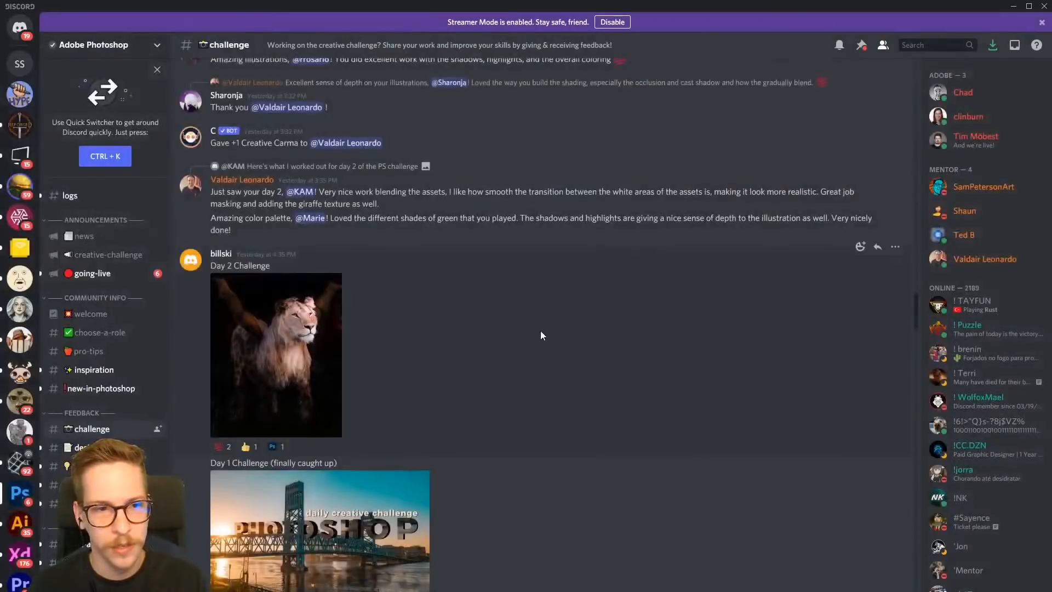
- Find the Day 5 Fairy Warrior line drawing in the earlier posts, view it enlarged and close it
scroll(539, 323, up, 5)
scroll(504, 337, up, 3)
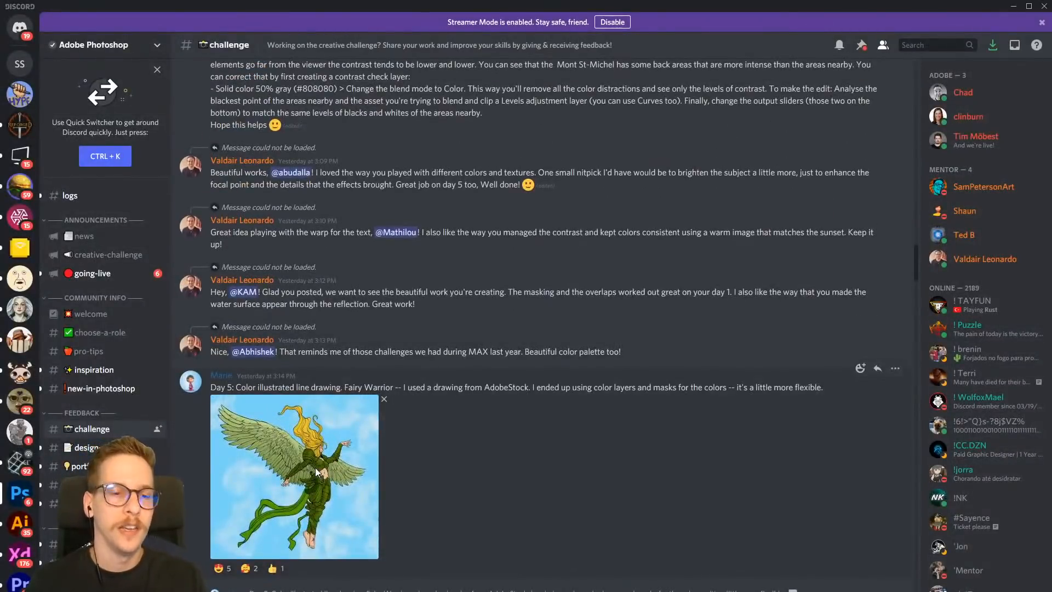
click(359, 458)
click(754, 264)
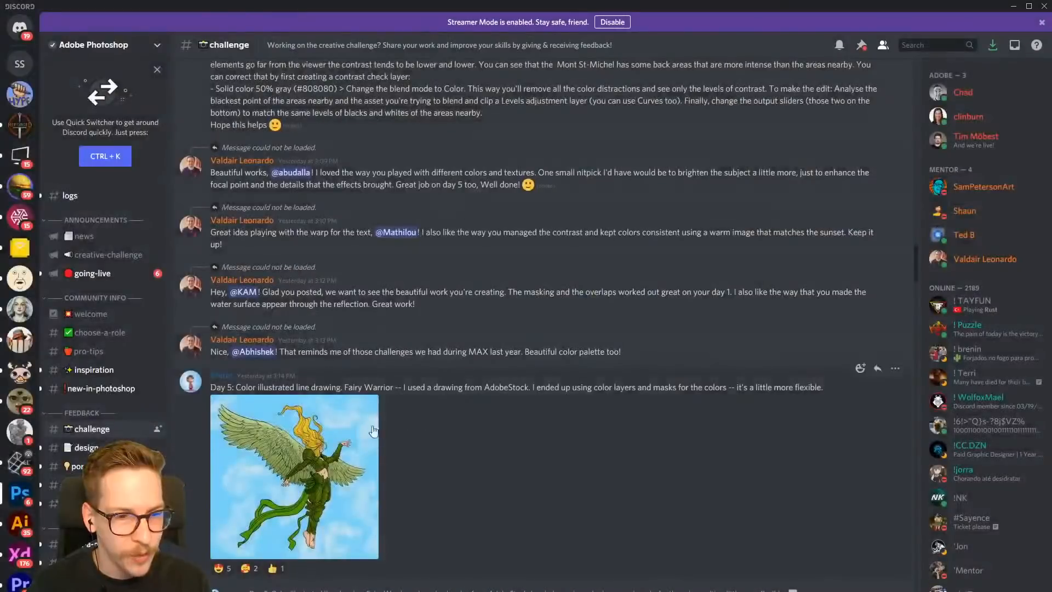
click(302, 452)
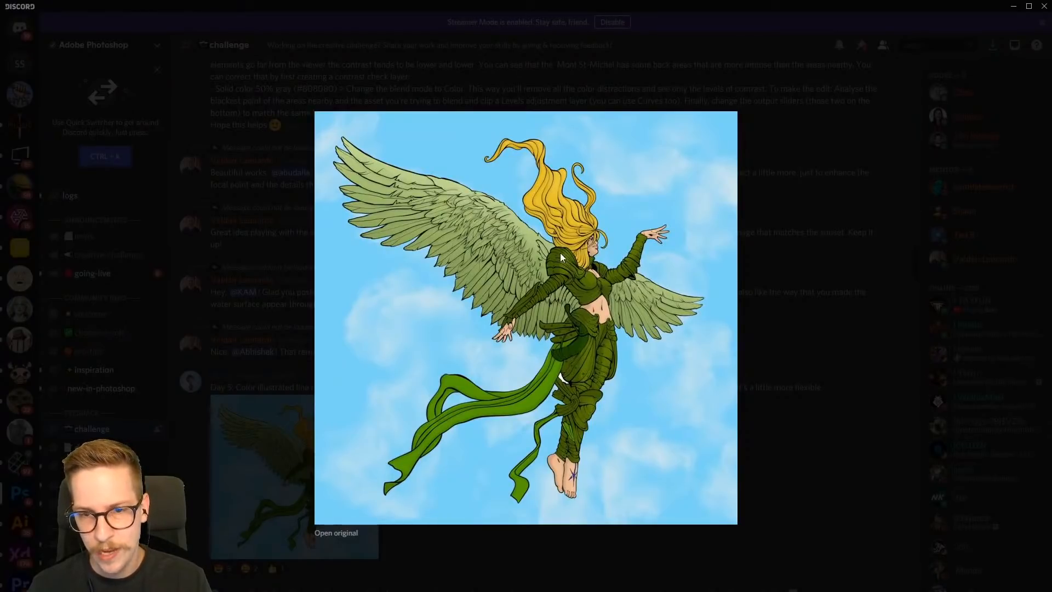
click(763, 306)
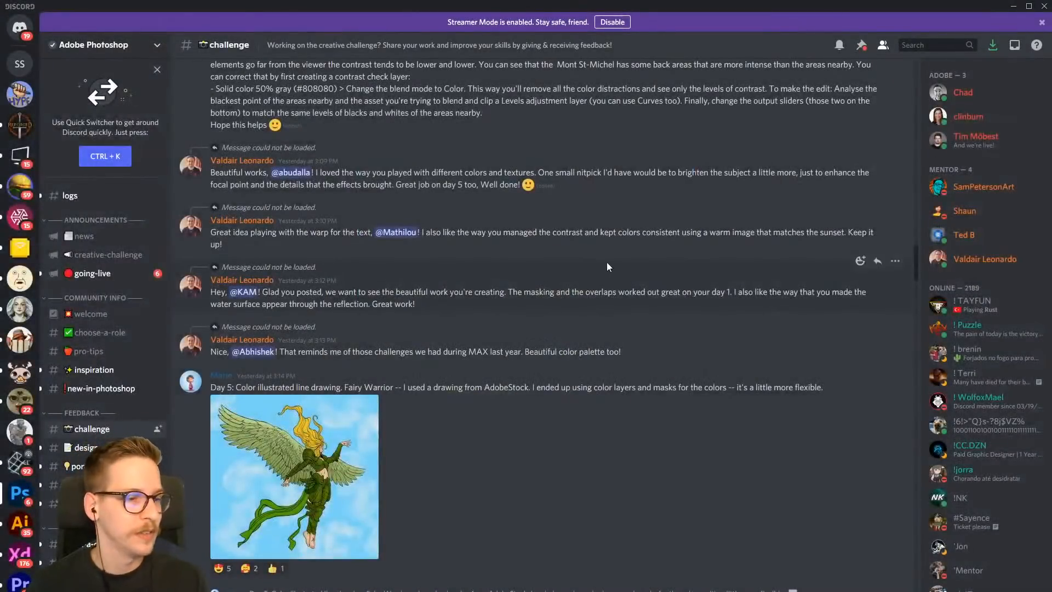
- Look through the remaining older challenge submissions and return to the Light and Shadow composite in Photoshop
scroll(604, 262, up, 10)
scroll(507, 310, up, 10)
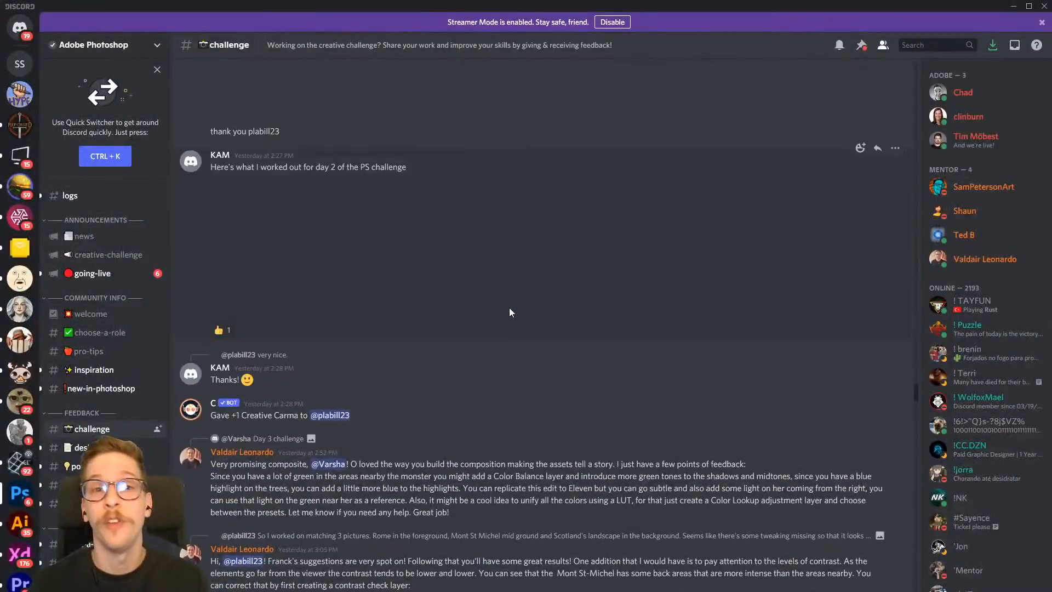
scroll(510, 312, up, 15)
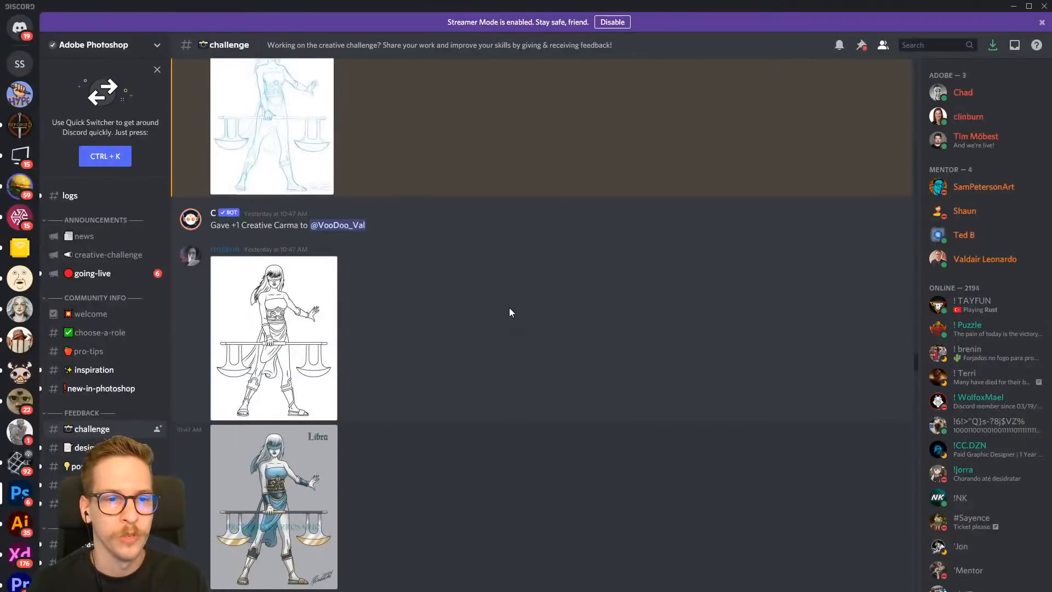
scroll(509, 312, up, 3)
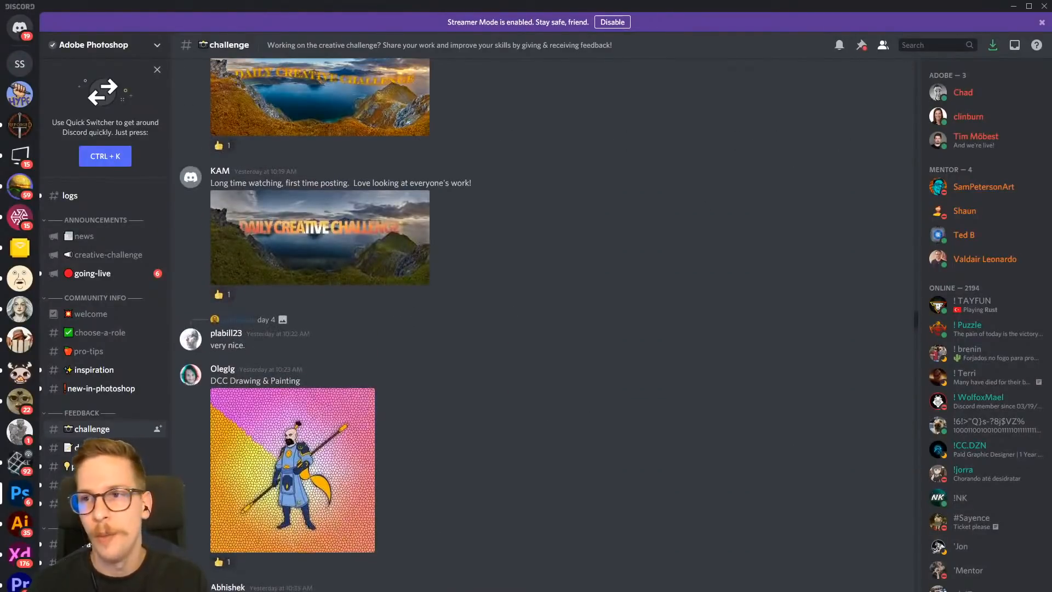
click(1013, 6)
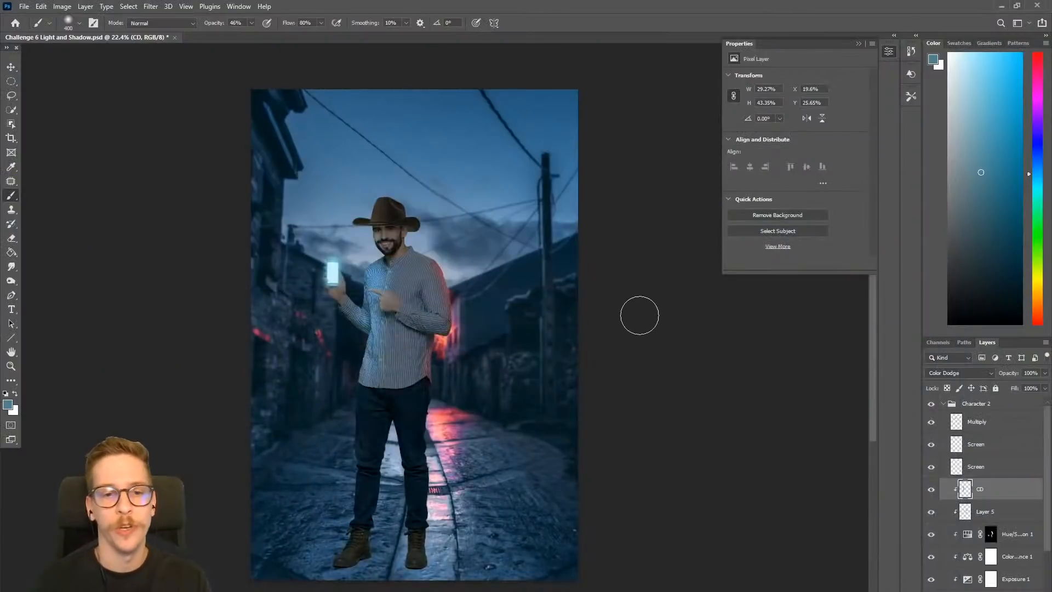